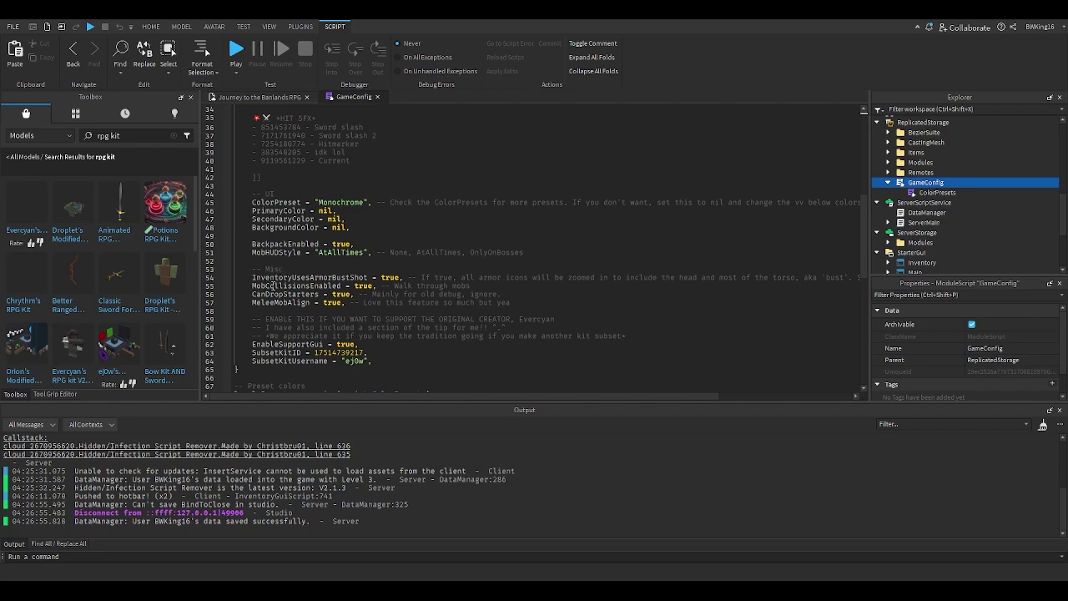
Step: Read the UI, Misc and support settings through the end of the GameConfig script and return to the 3D scene
{"action": "scroll", "coordinate": [428, 315], "scroll_direction": "down", "scroll_amount": 3}
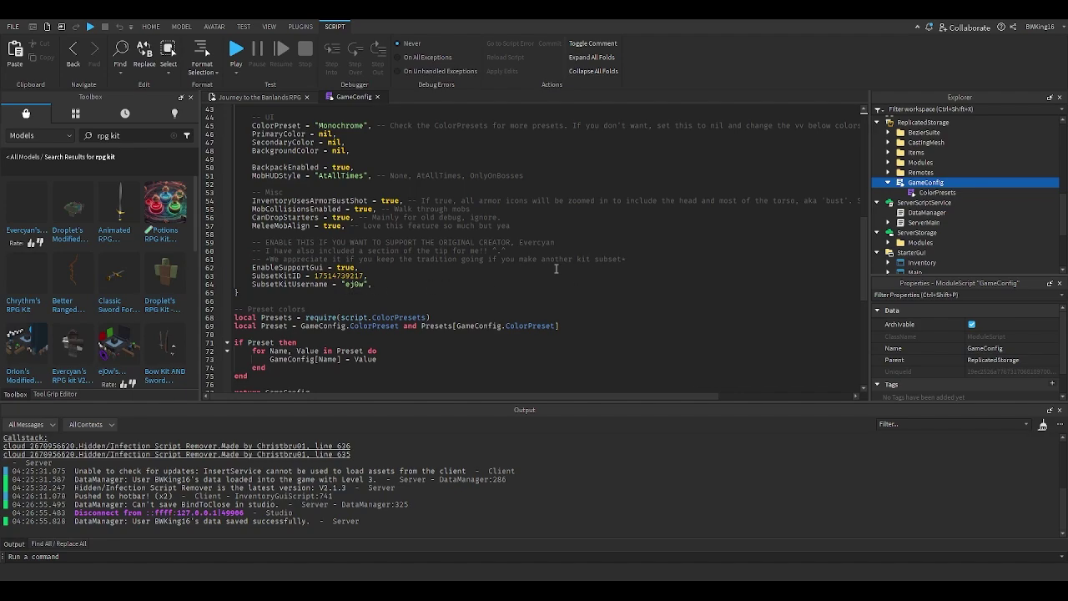
{"action": "scroll", "coordinate": [317, 275], "scroll_direction": "down", "scroll_amount": 1}
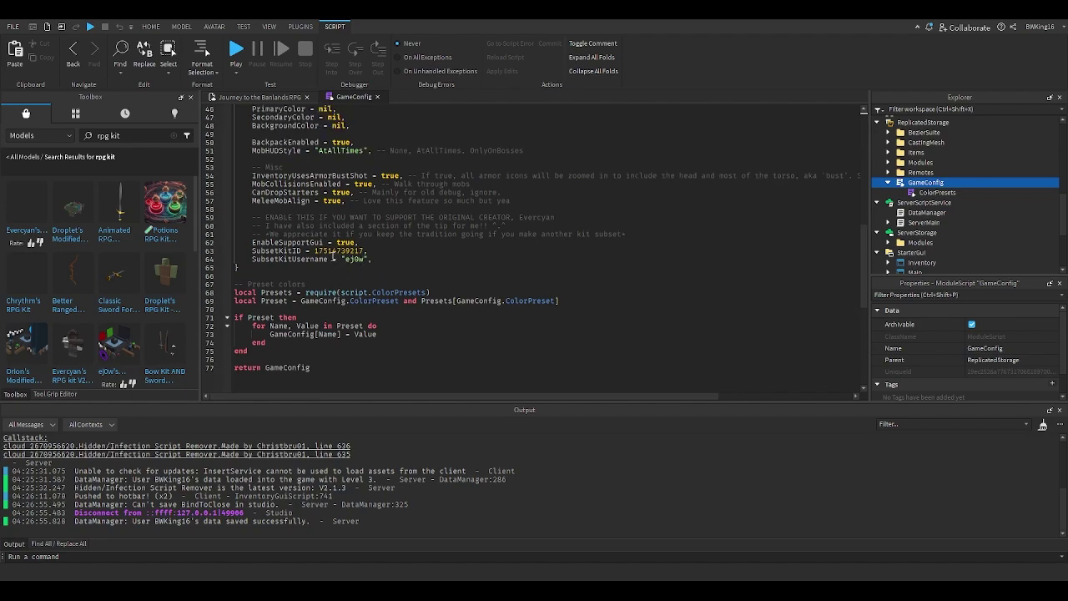
{"action": "left_click", "coordinate": [260, 98]}
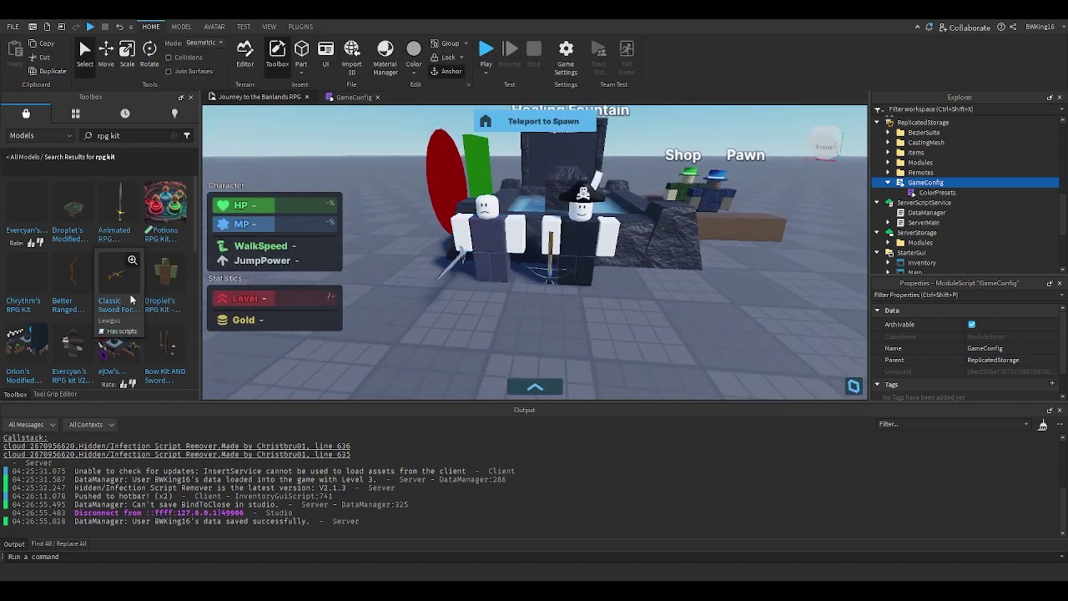
Step: Look through the Toolbox model results for "rpg kit"
{"action": "scroll", "coordinate": [68, 344], "scroll_direction": "down", "scroll_amount": 1}
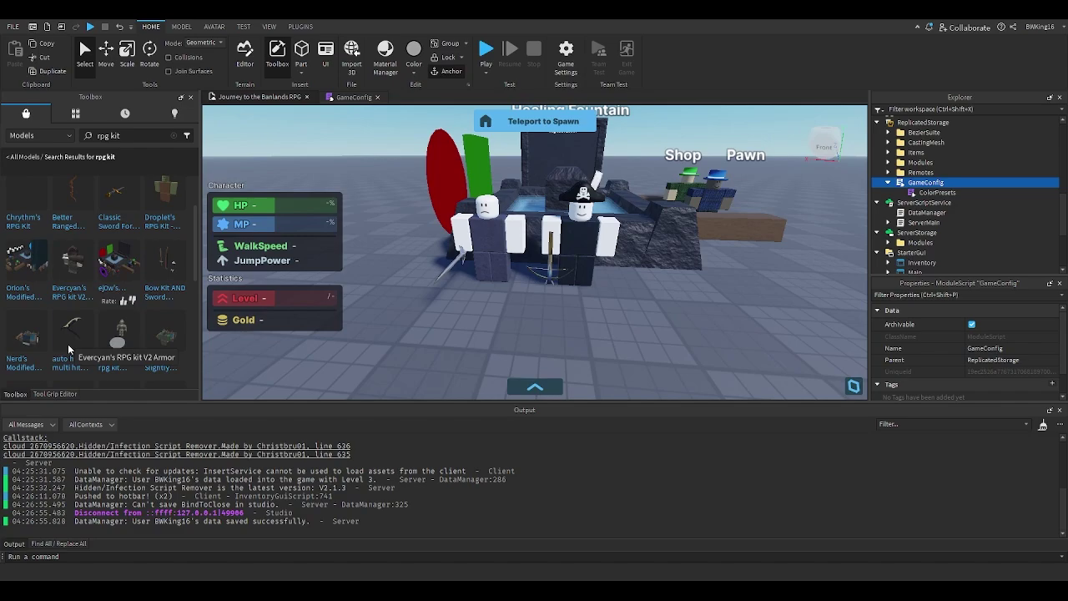
{"action": "scroll", "coordinate": [105, 276], "scroll_direction": "up", "scroll_amount": 1}
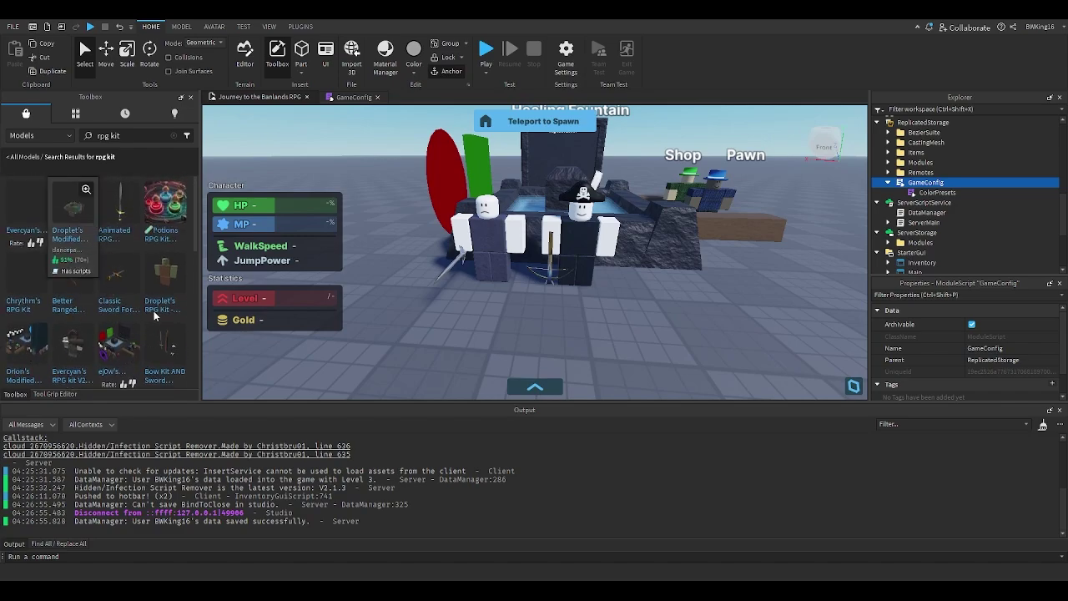
{"action": "scroll", "coordinate": [154, 314], "scroll_direction": "down", "scroll_amount": 5}
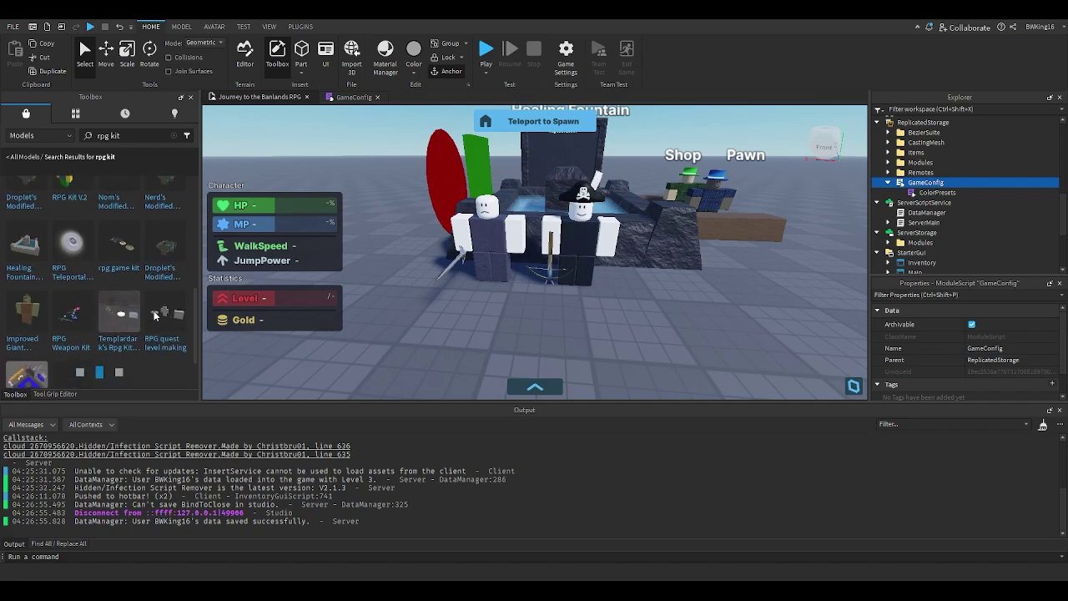
{"action": "scroll", "coordinate": [154, 315], "scroll_direction": "down", "scroll_amount": 4}
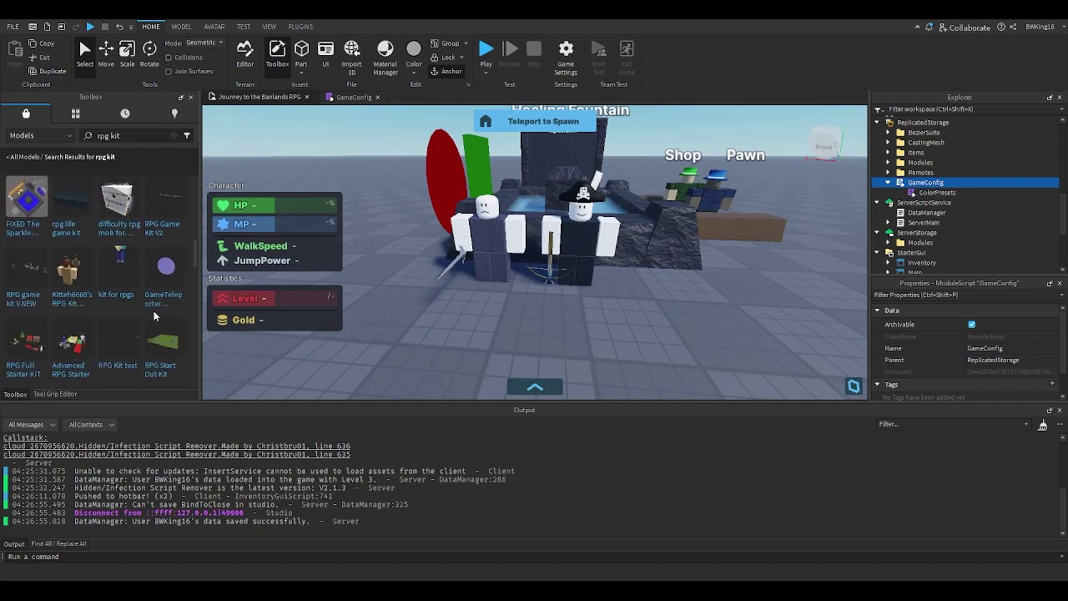
{"action": "scroll", "coordinate": [153, 310], "scroll_direction": "up", "scroll_amount": 9}
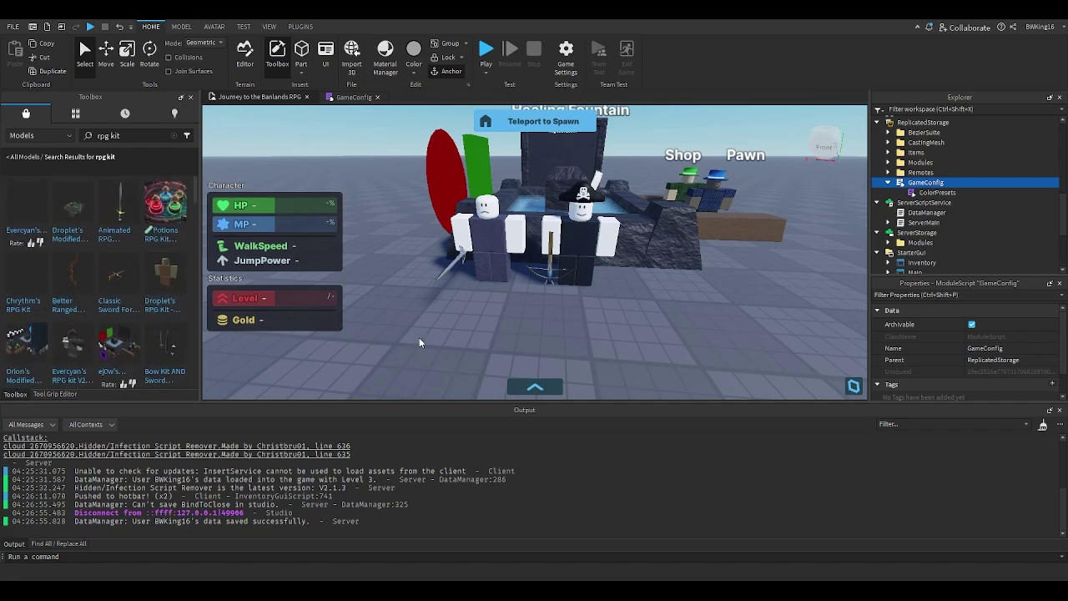
Step: Select the Pirate mob in the scene and collapse the Thief model and the Mobs folder in the Explorer
{"action": "left_click", "coordinate": [472, 320]}
{"action": "right_click_drag", "start_coordinate": [472, 319], "coordinate": [487, 306]}
{"action": "scroll", "coordinate": [487, 305], "scroll_direction": "up", "scroll_amount": 2}
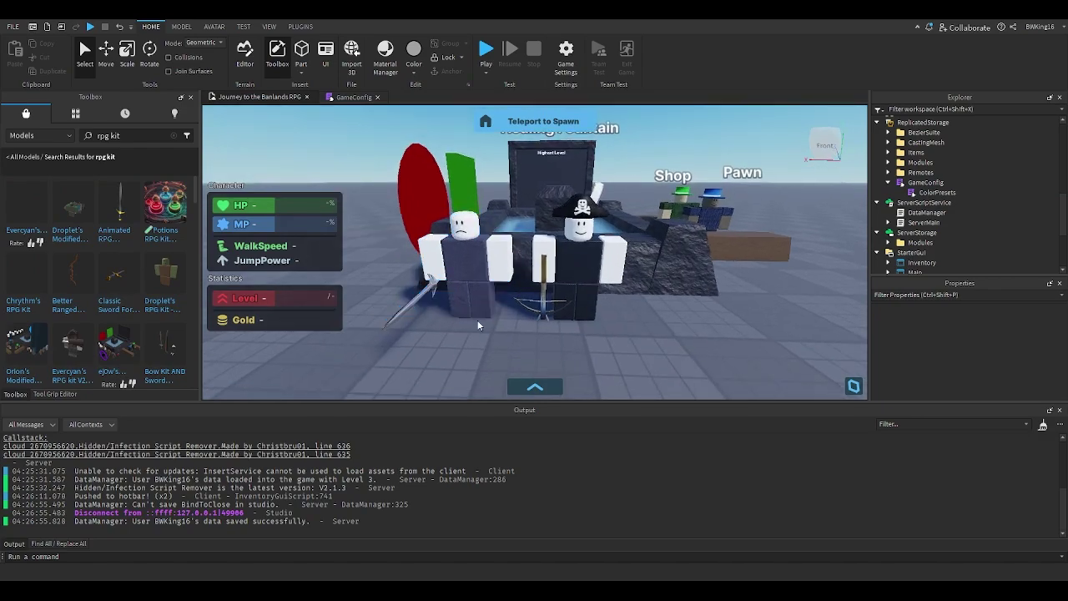
{"action": "left_click", "coordinate": [572, 271]}
{"action": "scroll", "coordinate": [897, 176], "scroll_direction": "up", "scroll_amount": 1}
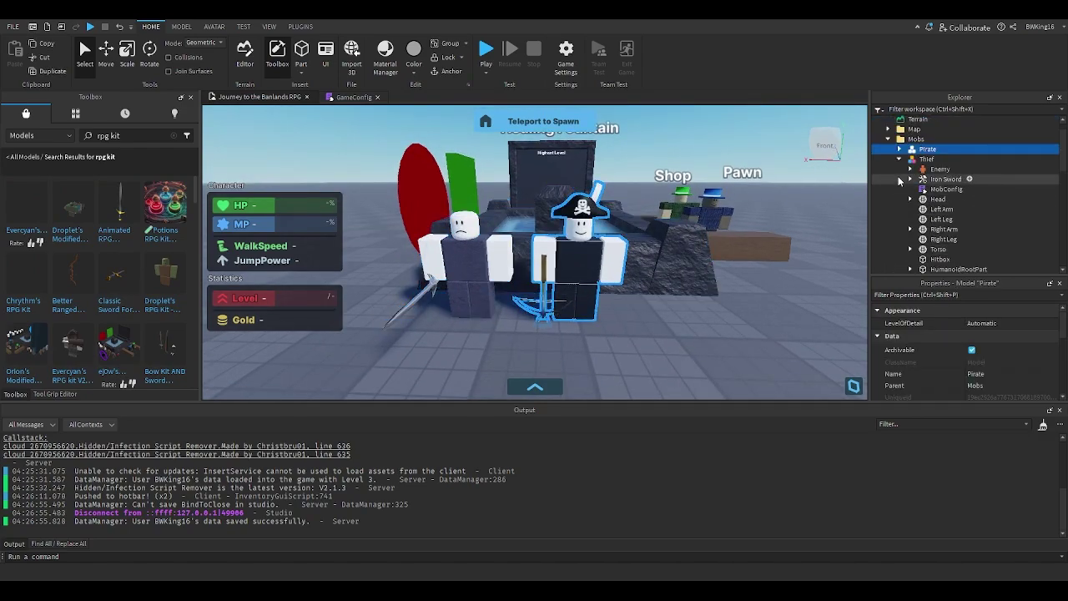
{"action": "left_click", "coordinate": [899, 160]}
{"action": "left_click", "coordinate": [888, 129]}
{"action": "left_click", "coordinate": [888, 130]}
{"action": "left_click", "coordinate": [888, 139]}
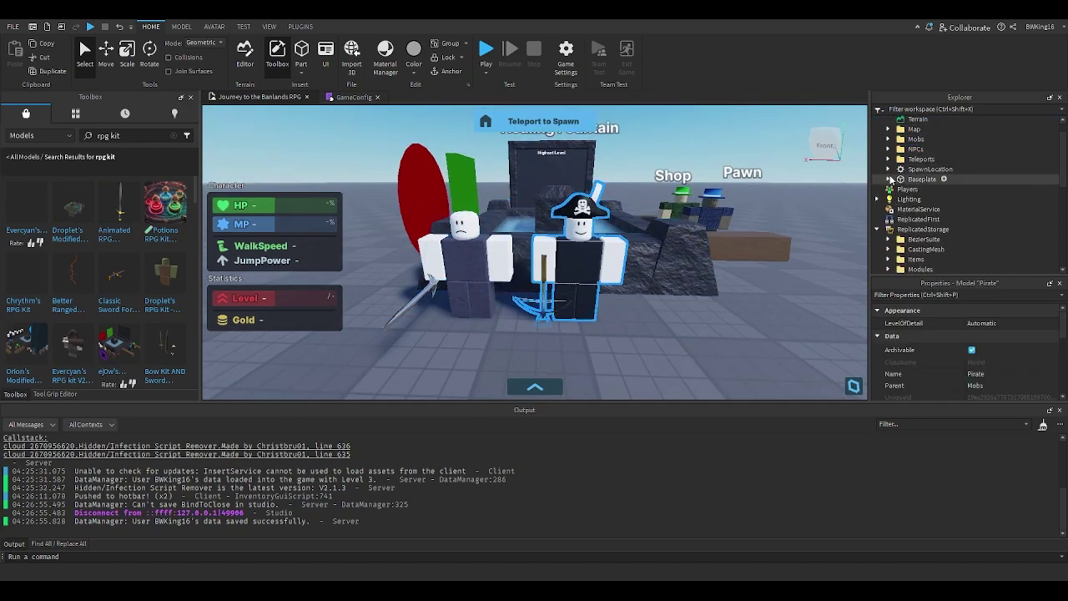
Step: View the ColorPresets module under GameConfig and close both the GameConfig and ColorPresets scripts
{"action": "scroll", "coordinate": [891, 178], "scroll_direction": "down", "scroll_amount": 3}
{"action": "double_click", "coordinate": [933, 214]}
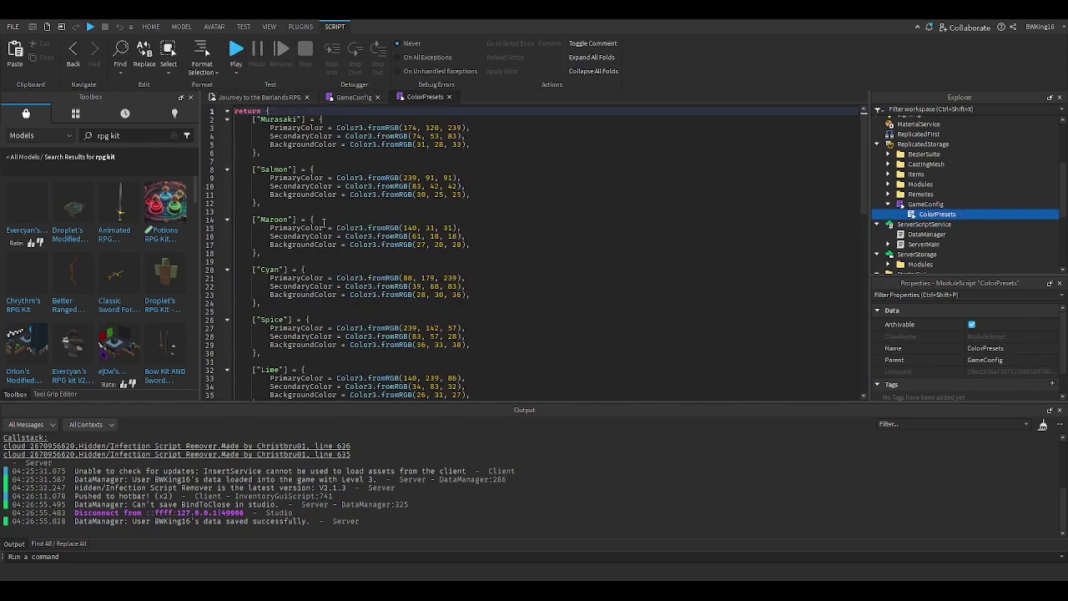
{"action": "left_click", "coordinate": [376, 98]}
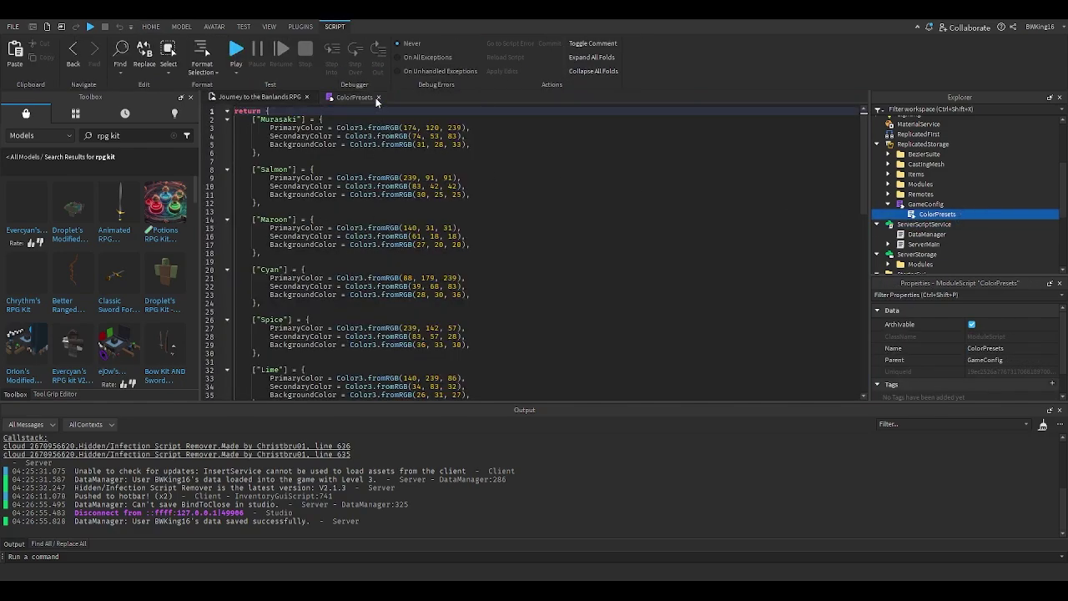
{"action": "left_click", "coordinate": [378, 98]}
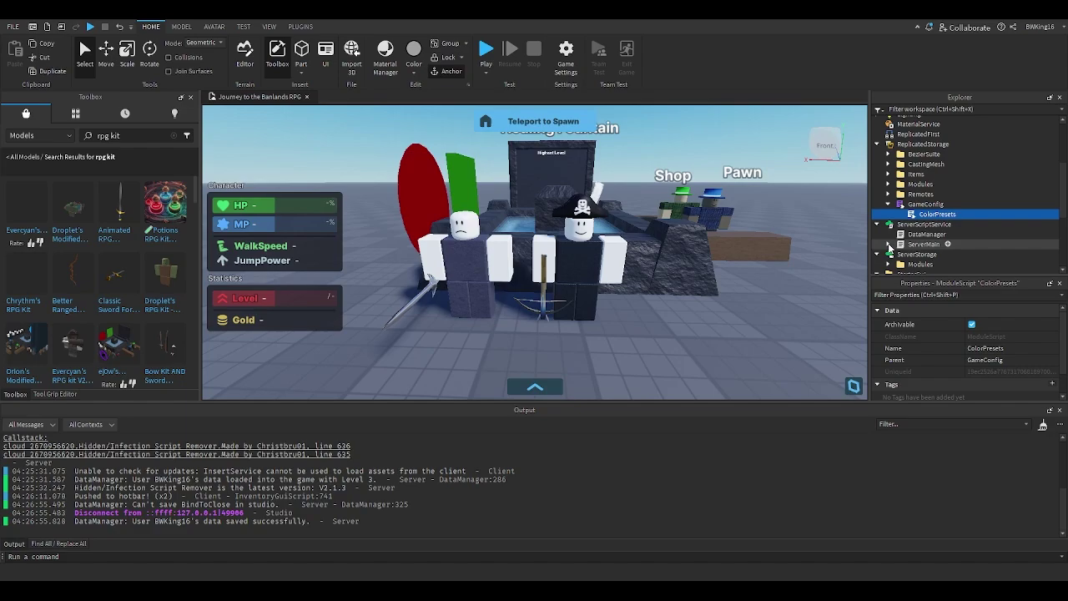
Step: Examine the DataManager script's save-on-leave, server closing and auto-save code, and close the script
{"action": "double_click", "coordinate": [924, 234]}
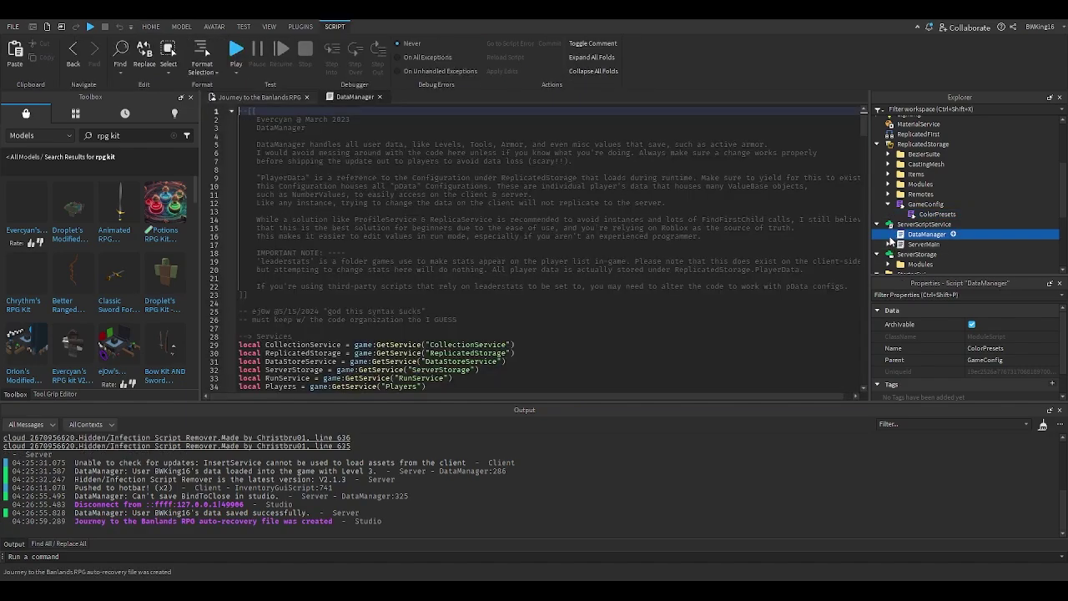
{"action": "left_click_drag", "start_coordinate": [863, 129], "coordinate": [840, 359]}
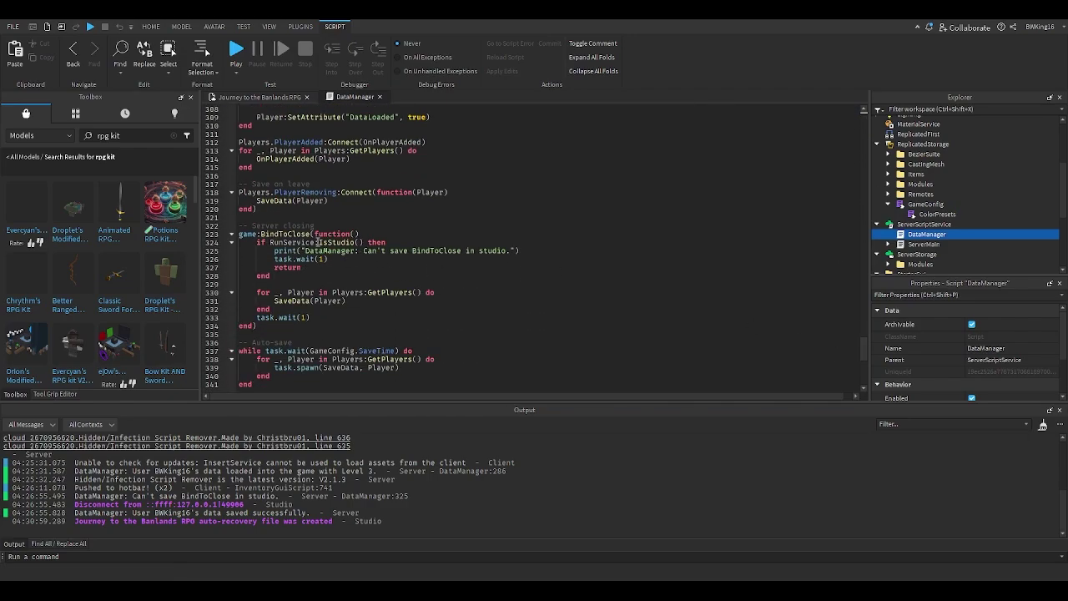
{"action": "scroll", "coordinate": [340, 243], "scroll_direction": "down", "scroll_amount": 1}
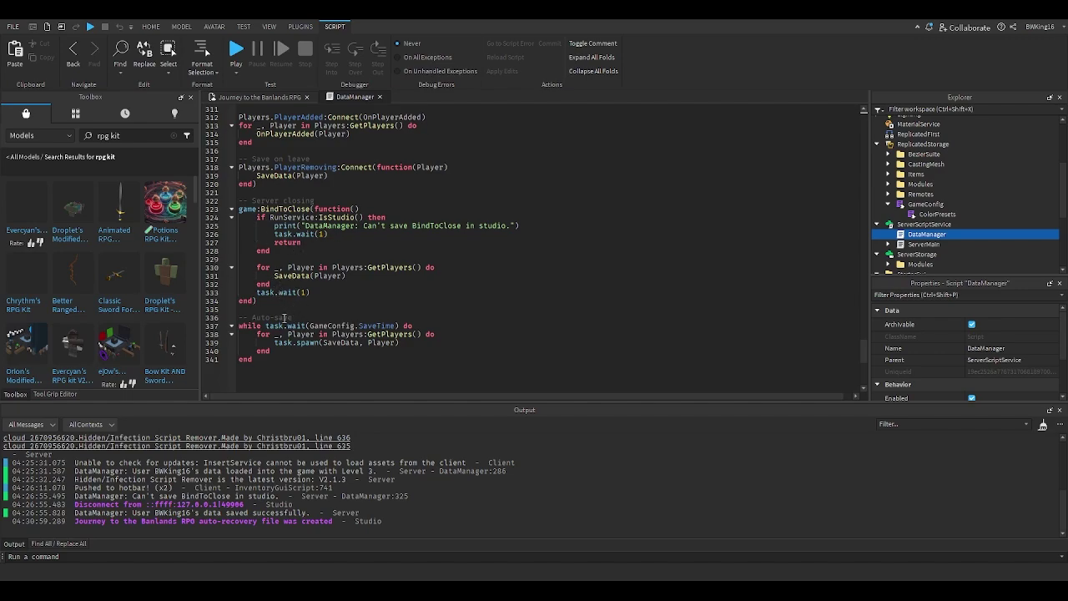
{"action": "left_click", "coordinate": [379, 97]}
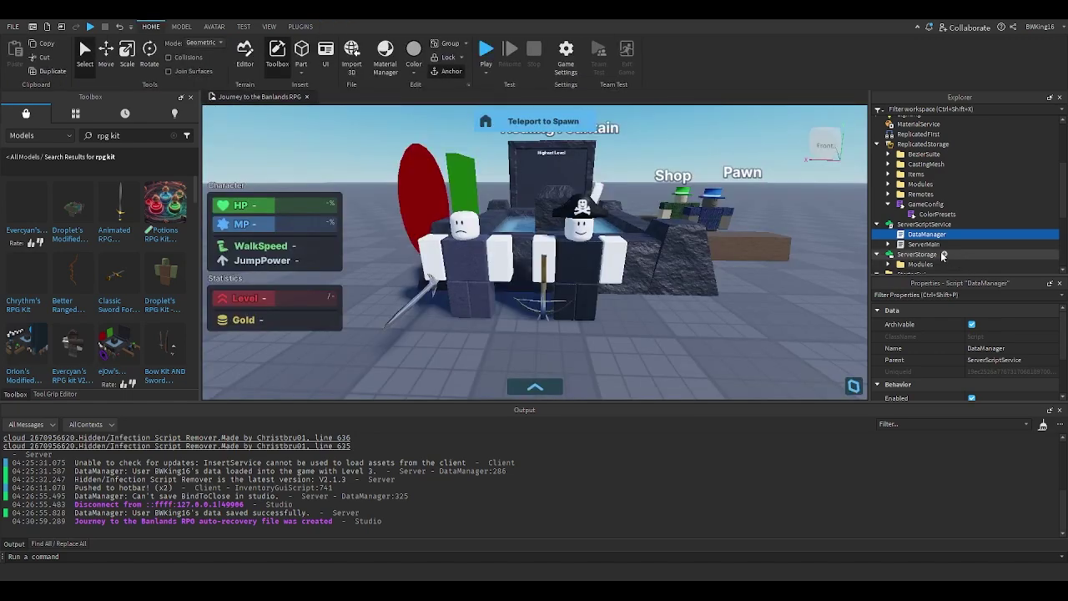
Step: Inspect the ServerMain script and its child modules in ServerScriptService, leaving it closed and collapsed
{"action": "left_click", "coordinate": [890, 244]}
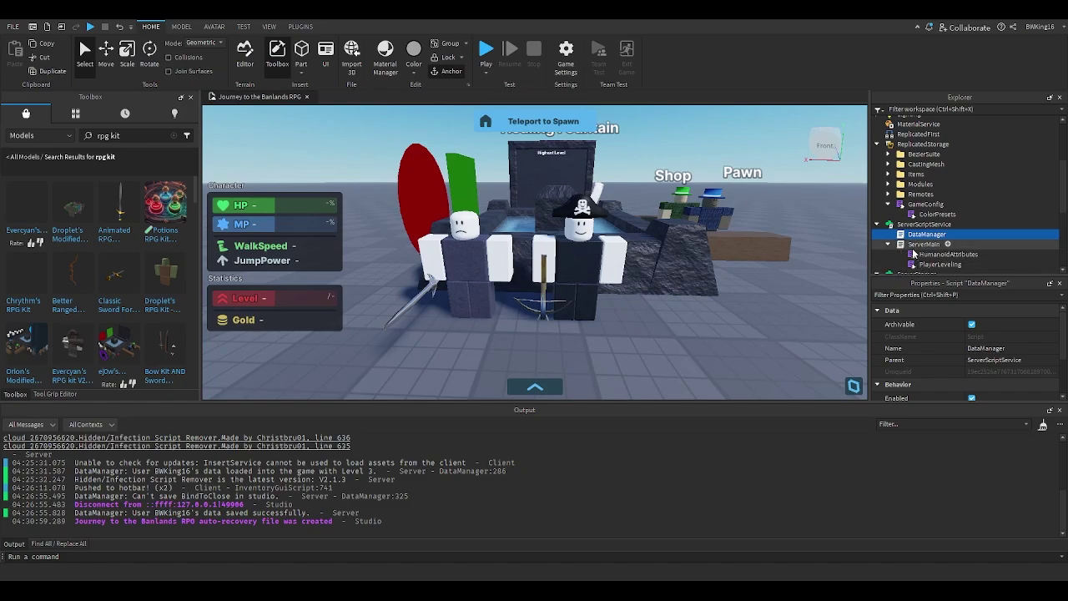
{"action": "double_click", "coordinate": [900, 245]}
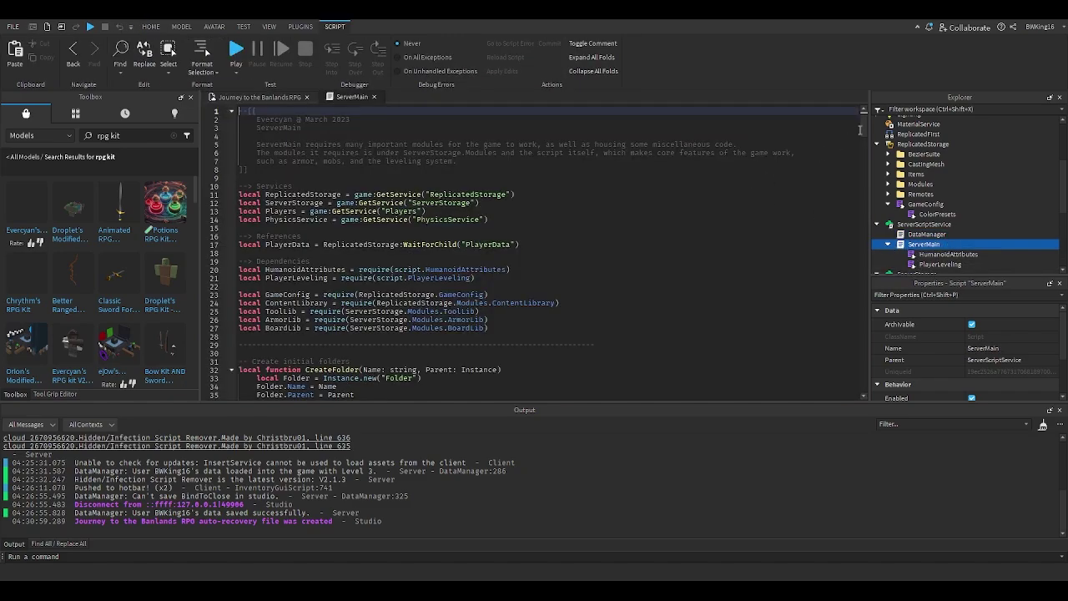
{"action": "scroll", "coordinate": [859, 129], "scroll_direction": "down", "scroll_amount": 5}
{"action": "left_click", "coordinate": [374, 97]}
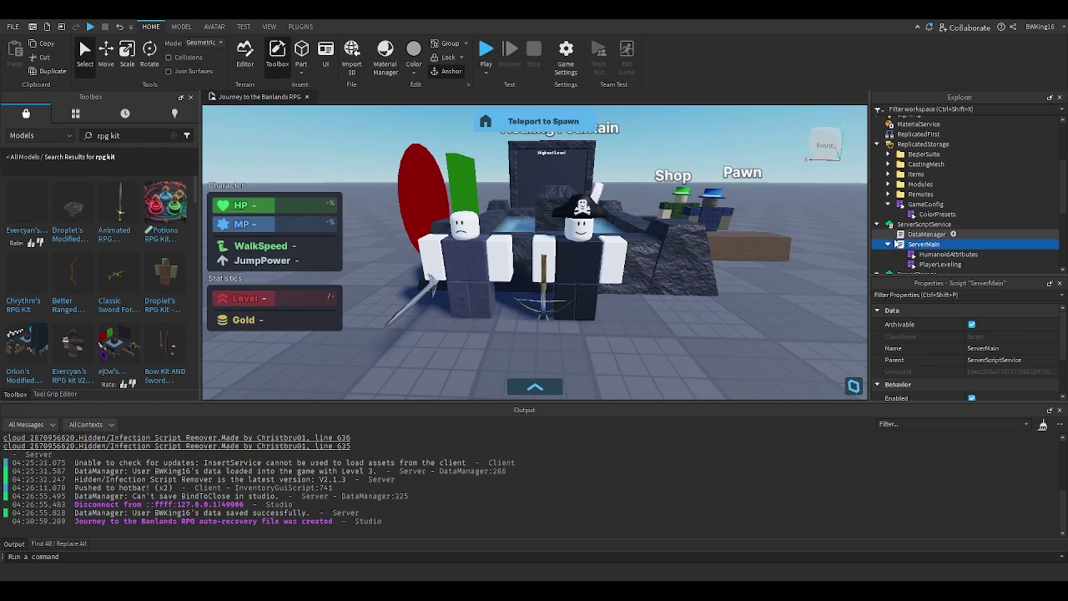
{"action": "left_click", "coordinate": [888, 244]}
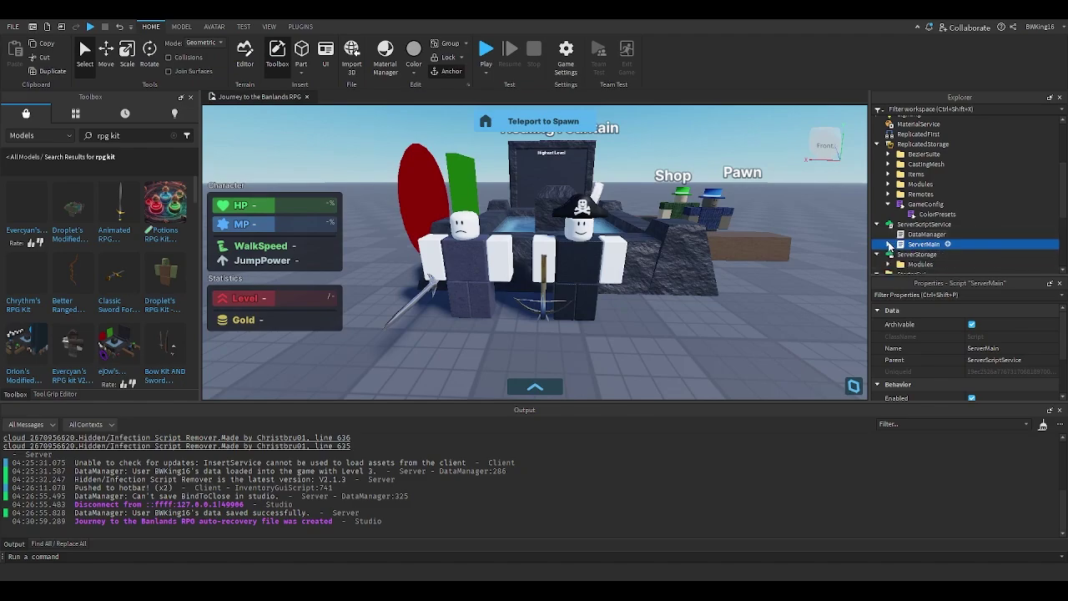
Step: Expand the Modules folder in ServerStorage and read through the BoardLib leaderboard code, closing the script at the end
{"action": "scroll", "coordinate": [888, 242], "scroll_direction": "down", "scroll_amount": 1}
{"action": "left_click", "coordinate": [889, 236]}
{"action": "scroll", "coordinate": [901, 242], "scroll_direction": "down", "scroll_amount": 1}
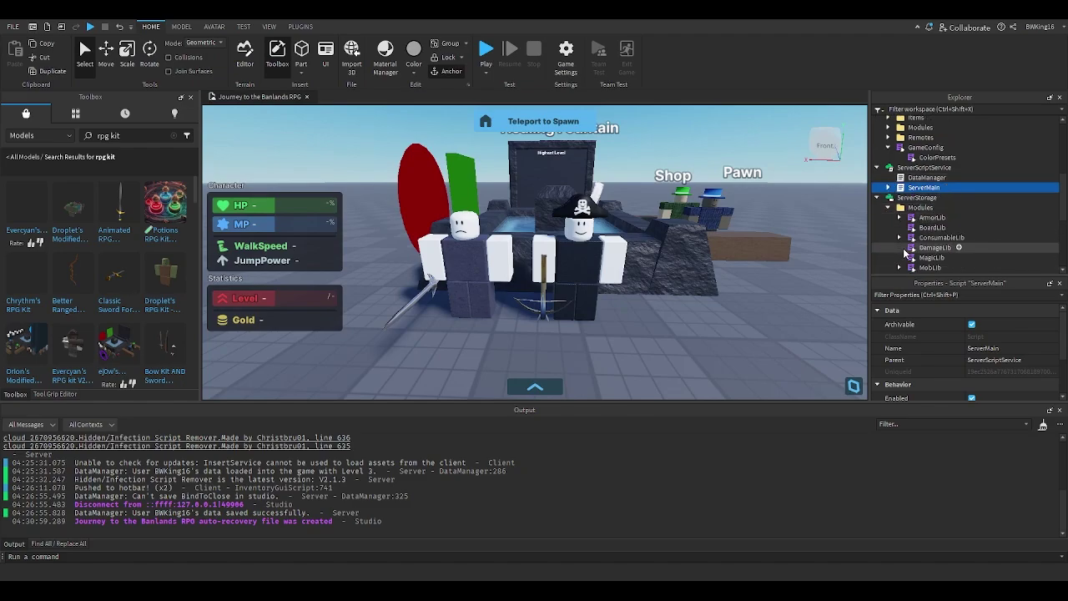
{"action": "double_click", "coordinate": [932, 227]}
{"action": "scroll", "coordinate": [316, 161], "scroll_direction": "down", "scroll_amount": 3}
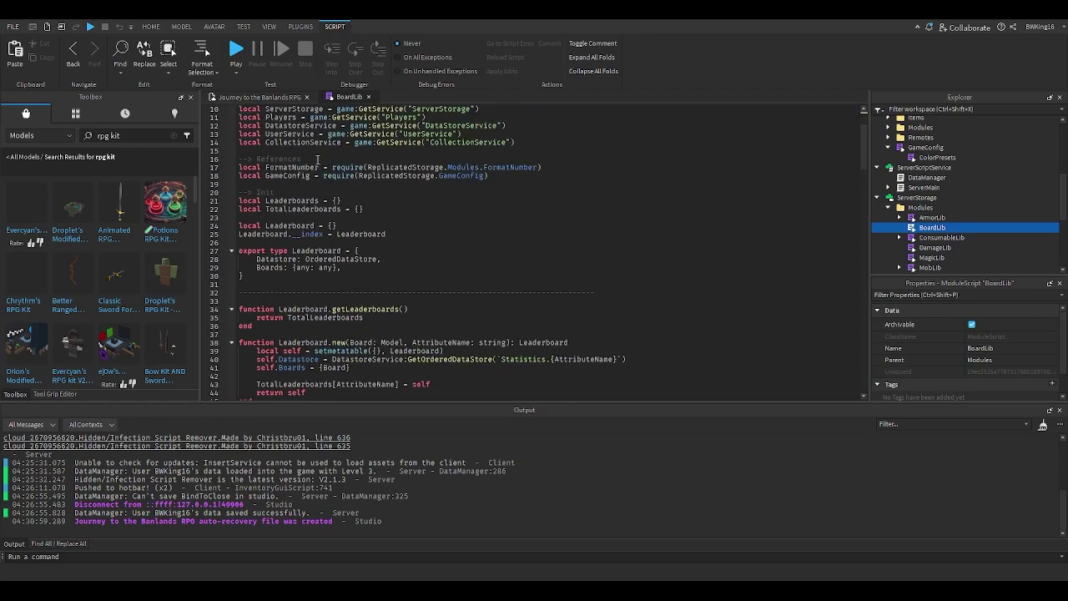
{"action": "scroll", "coordinate": [318, 158], "scroll_direction": "up", "scroll_amount": 3}
{"action": "scroll", "coordinate": [605, 204], "scroll_direction": "down", "scroll_amount": 20}
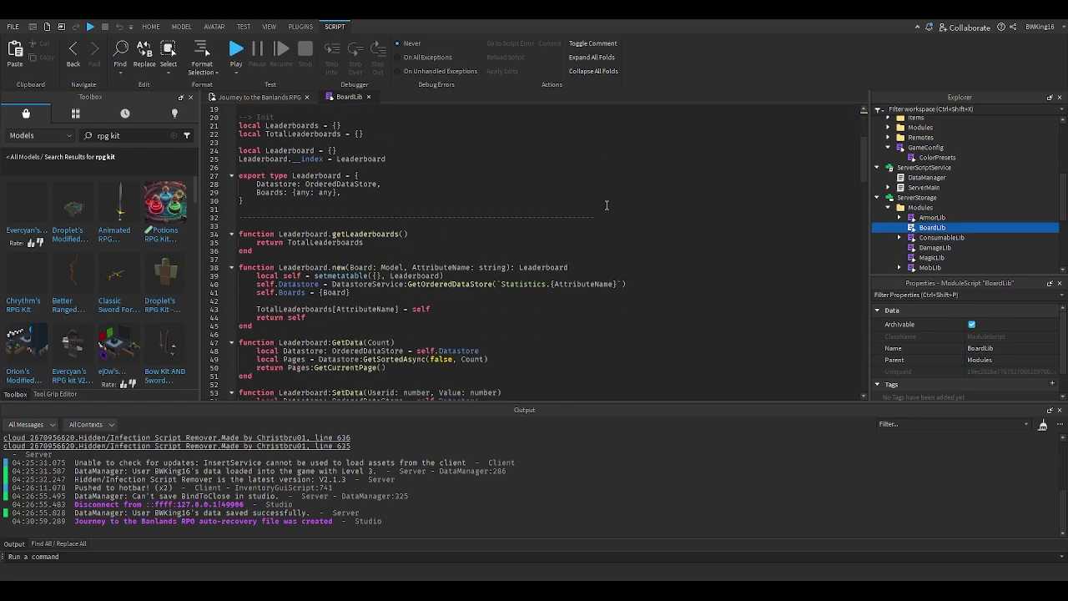
{"action": "scroll", "coordinate": [607, 205], "scroll_direction": "down", "scroll_amount": 20}
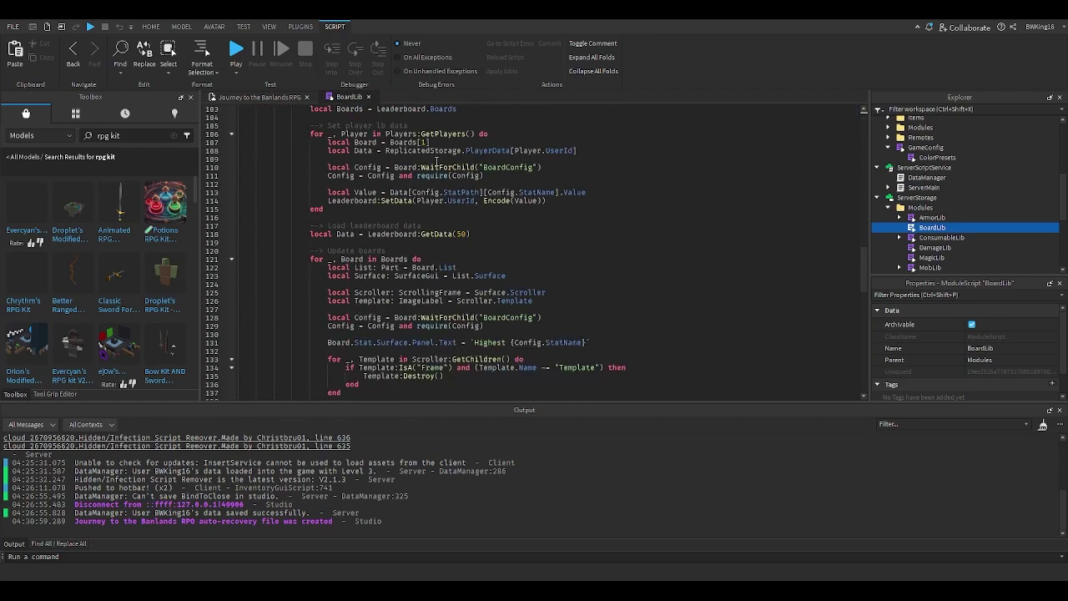
{"action": "scroll", "coordinate": [440, 270], "scroll_direction": "up", "scroll_amount": 6}
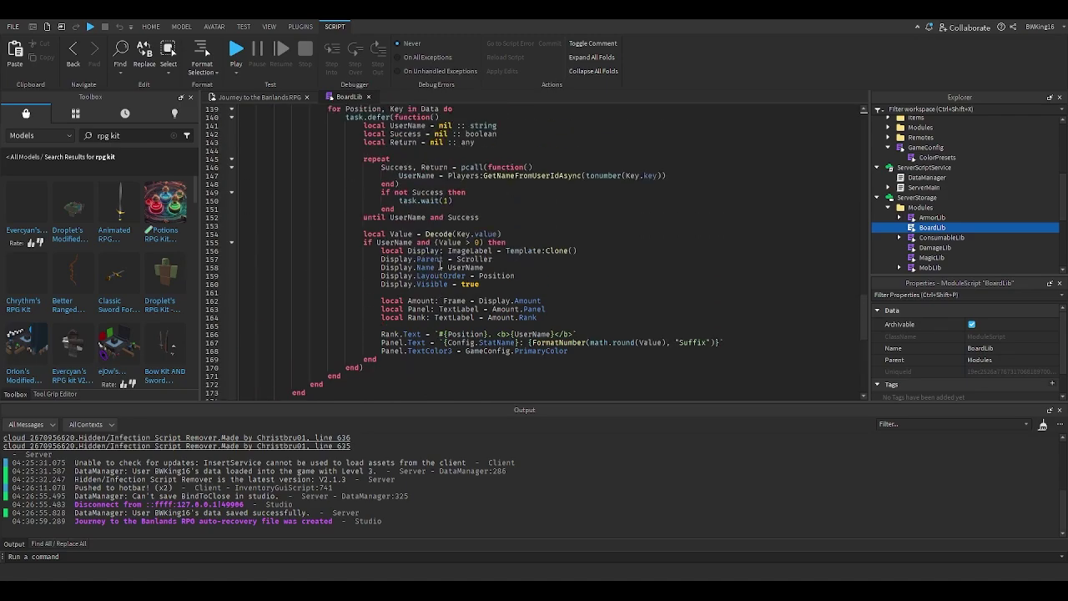
{"action": "scroll", "coordinate": [549, 241], "scroll_direction": "up", "scroll_amount": 20}
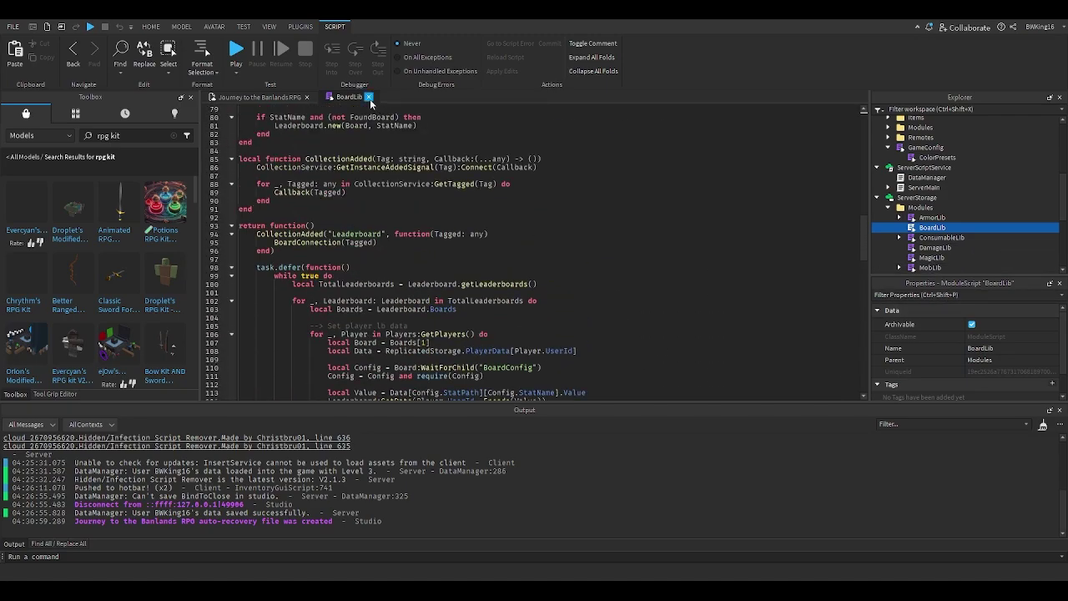
{"action": "left_click", "coordinate": [369, 98]}
Step: Select the Leaderboard model behind the Healing Fountain and open its BoardConfig script
{"action": "scroll", "coordinate": [531, 237], "scroll_direction": "up", "scroll_amount": 5}
{"action": "left_click", "coordinate": [532, 236]}
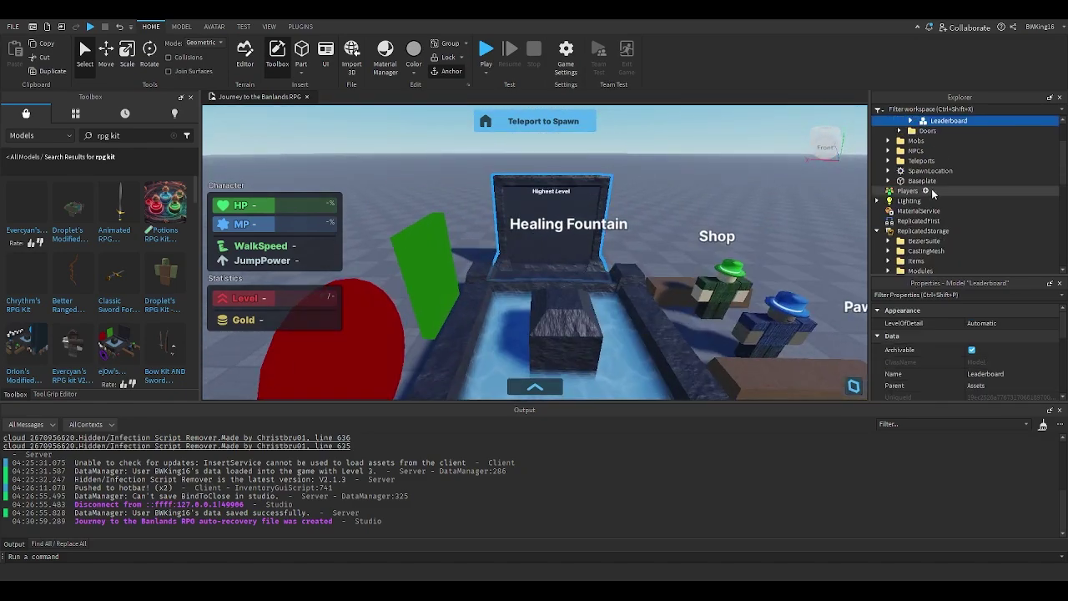
{"action": "scroll", "coordinate": [932, 192], "scroll_direction": "up", "scroll_amount": 1}
{"action": "left_click", "coordinate": [911, 150]}
{"action": "double_click", "coordinate": [936, 160]}
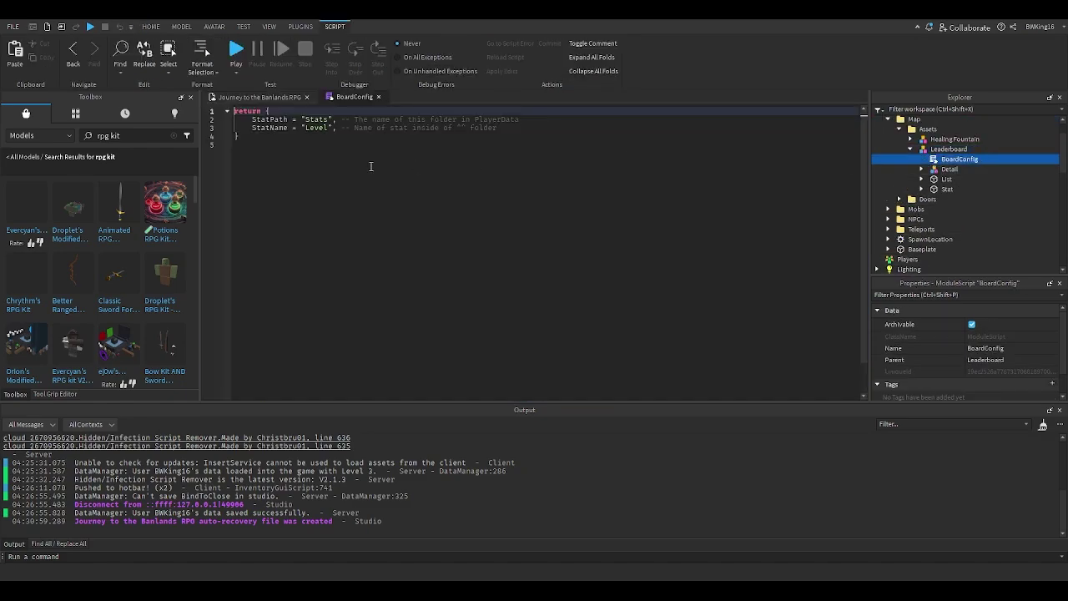
Step: Examine the Highest Level leaderboard in the 3D scene up close and return to its BoardConfig script
{"action": "left_click", "coordinate": [259, 97]}
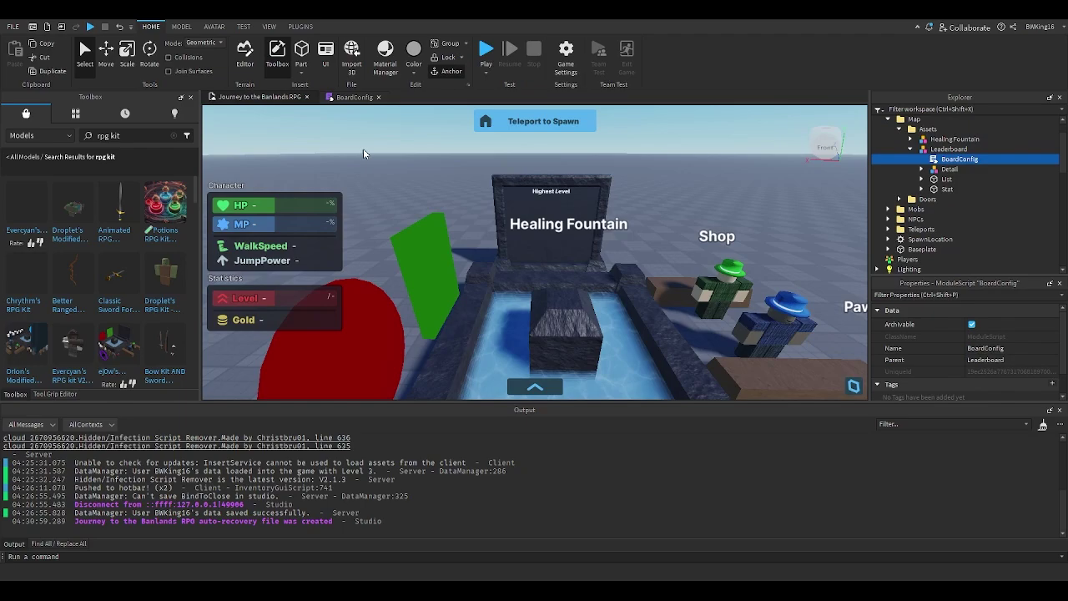
{"action": "scroll", "coordinate": [514, 214], "scroll_direction": "up", "scroll_amount": 5}
{"action": "right_click_drag", "start_coordinate": [514, 213], "coordinate": [514, 214]}
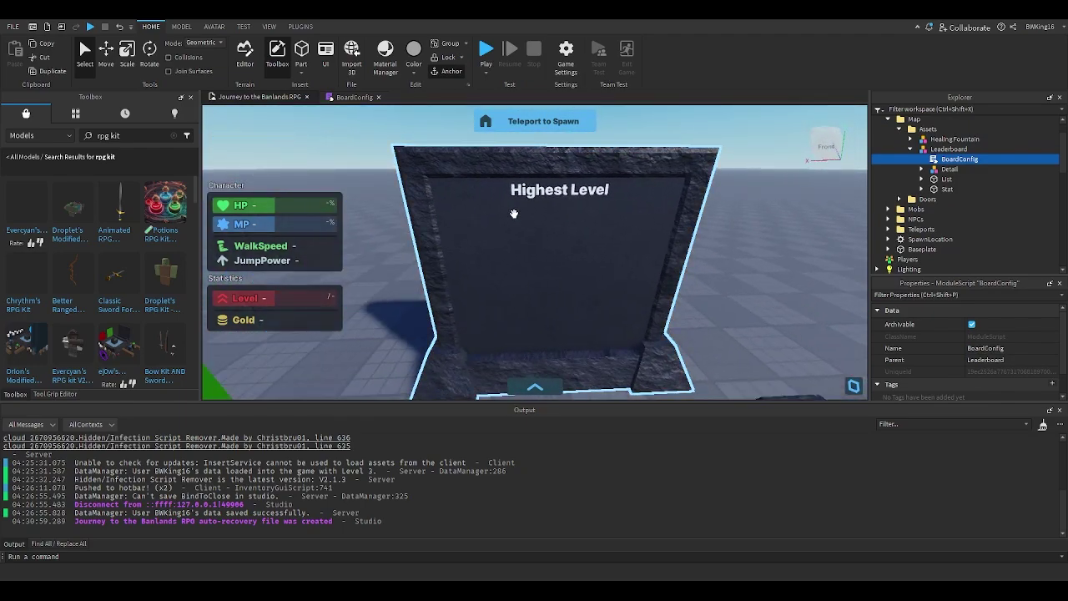
{"action": "scroll", "coordinate": [514, 214], "scroll_direction": "down", "scroll_amount": 5}
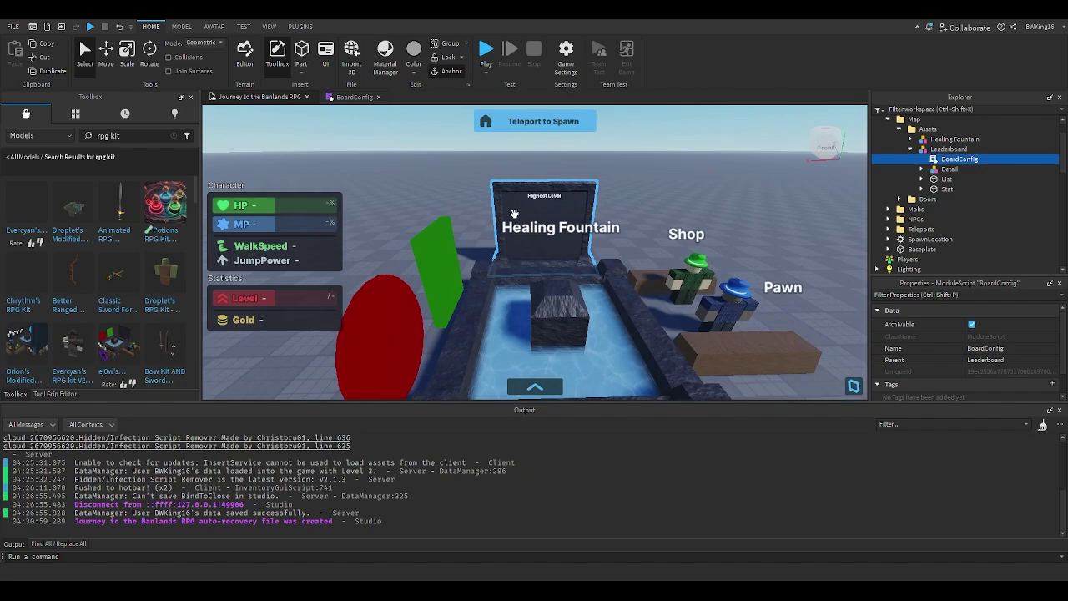
{"action": "scroll", "coordinate": [514, 214], "scroll_direction": "down", "scroll_amount": 4}
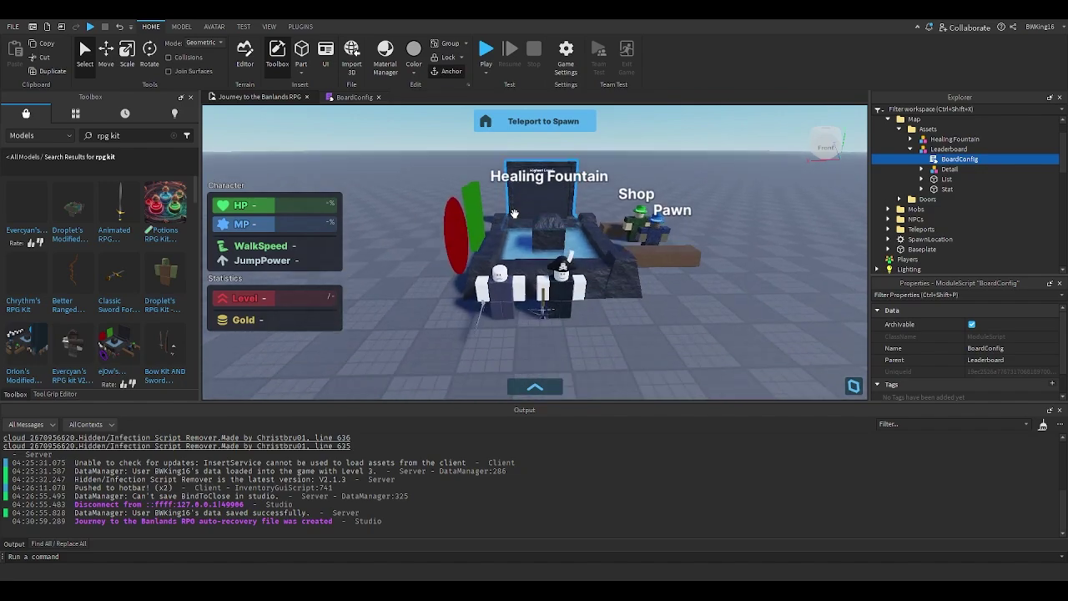
{"action": "key", "text": "q"}
{"action": "key", "text": "e"}
{"action": "double_click", "coordinate": [929, 161]}
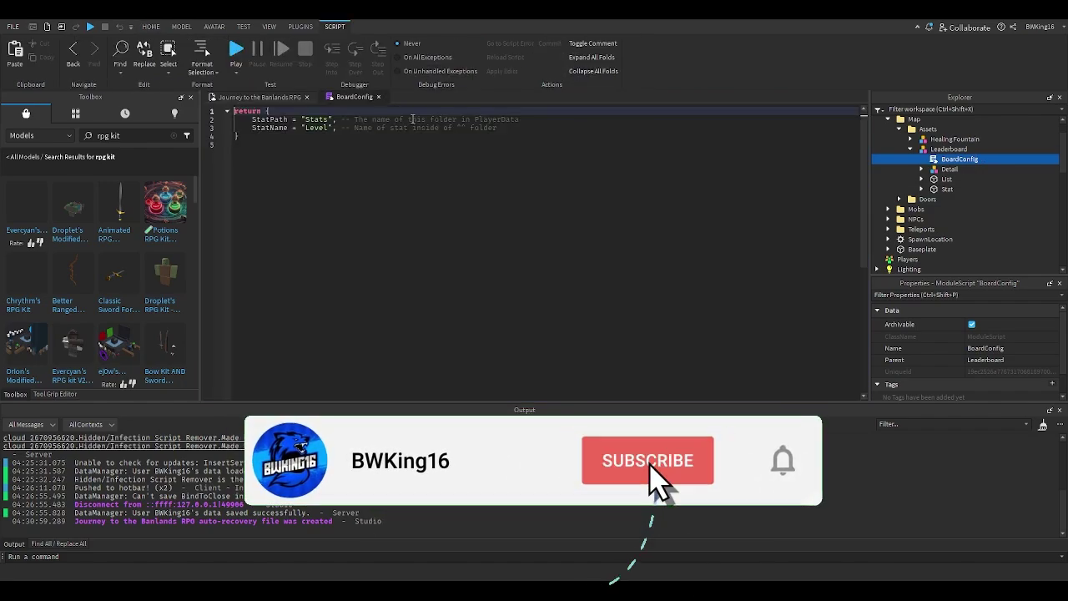
Step: Close the BoardConfig script and collapse the Modules folder in ServerStorage
{"action": "left_click", "coordinate": [379, 97]}
{"action": "right_click_drag", "start_coordinate": [583, 272], "coordinate": [583, 272]}
{"action": "scroll", "coordinate": [584, 274], "scroll_direction": "up", "scroll_amount": 3}
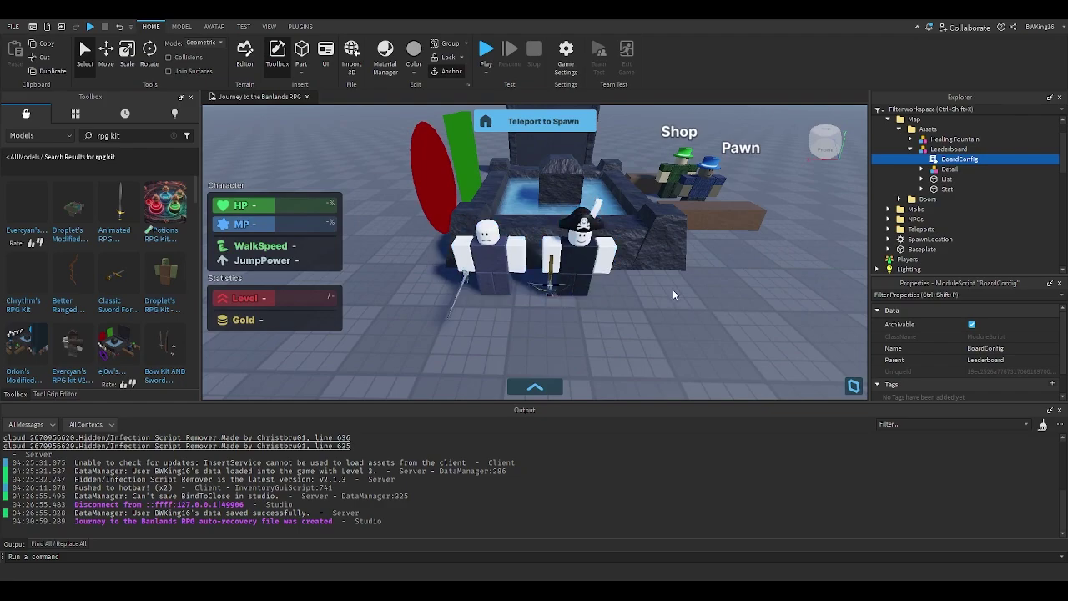
{"action": "scroll", "coordinate": [904, 229], "scroll_direction": "down", "scroll_amount": 5}
{"action": "left_click", "coordinate": [889, 218]}
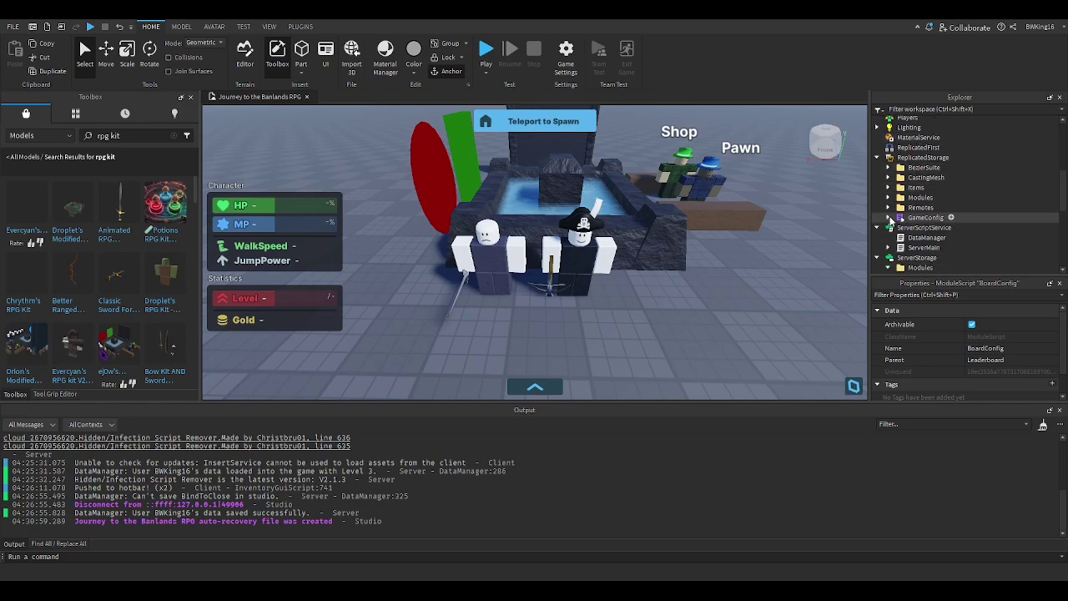
{"action": "scroll", "coordinate": [889, 218], "scroll_direction": "down", "scroll_amount": 3}
{"action": "left_click", "coordinate": [926, 192]}
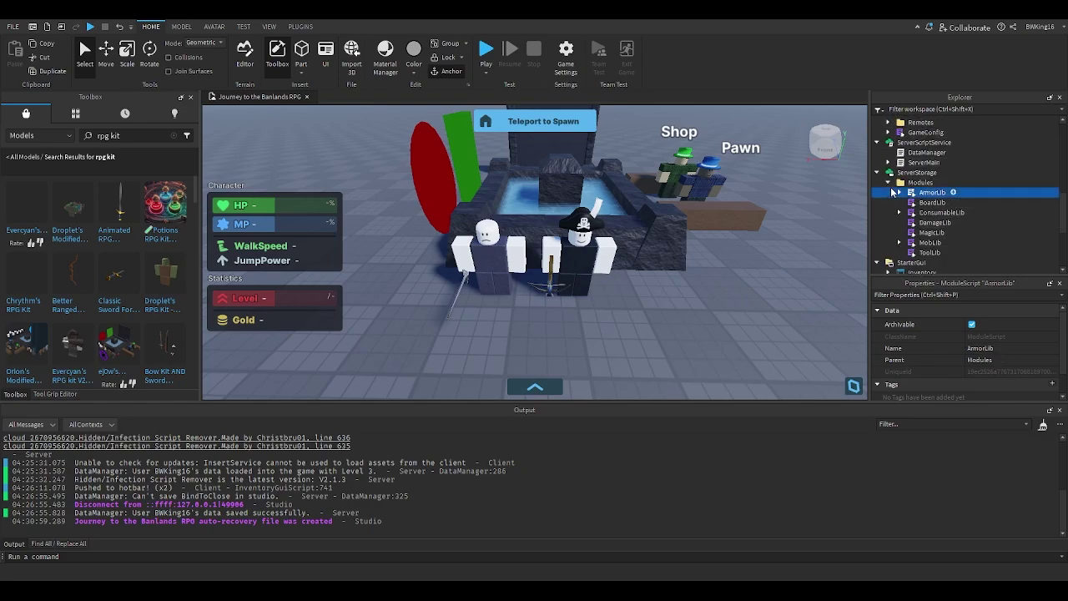
{"action": "left_click", "coordinate": [889, 182]}
{"action": "left_click", "coordinate": [745, 285]}
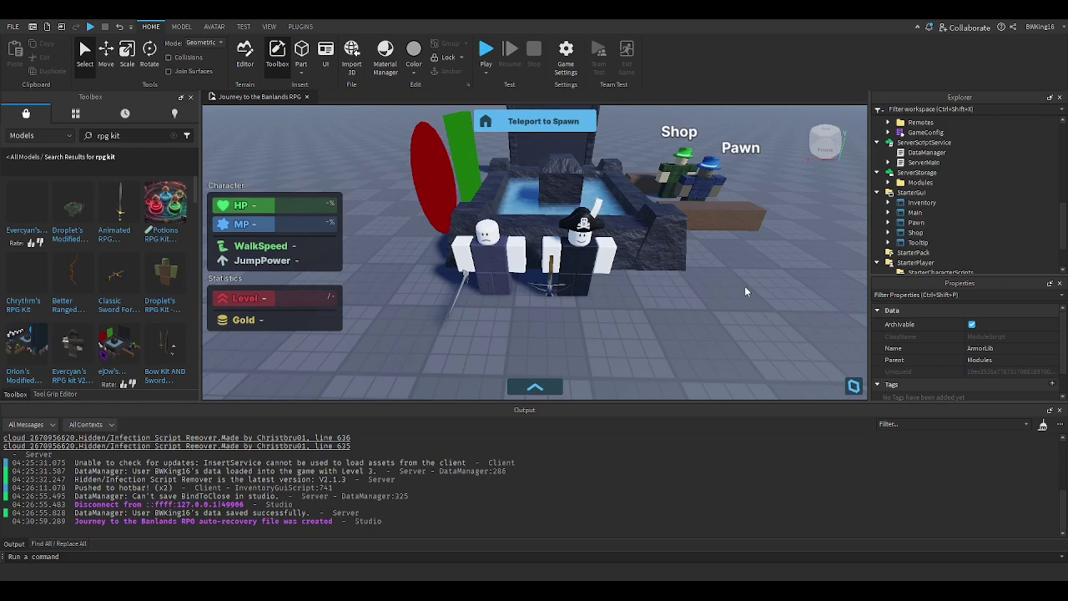
{"action": "scroll", "coordinate": [709, 277], "scroll_direction": "up", "scroll_amount": 5}
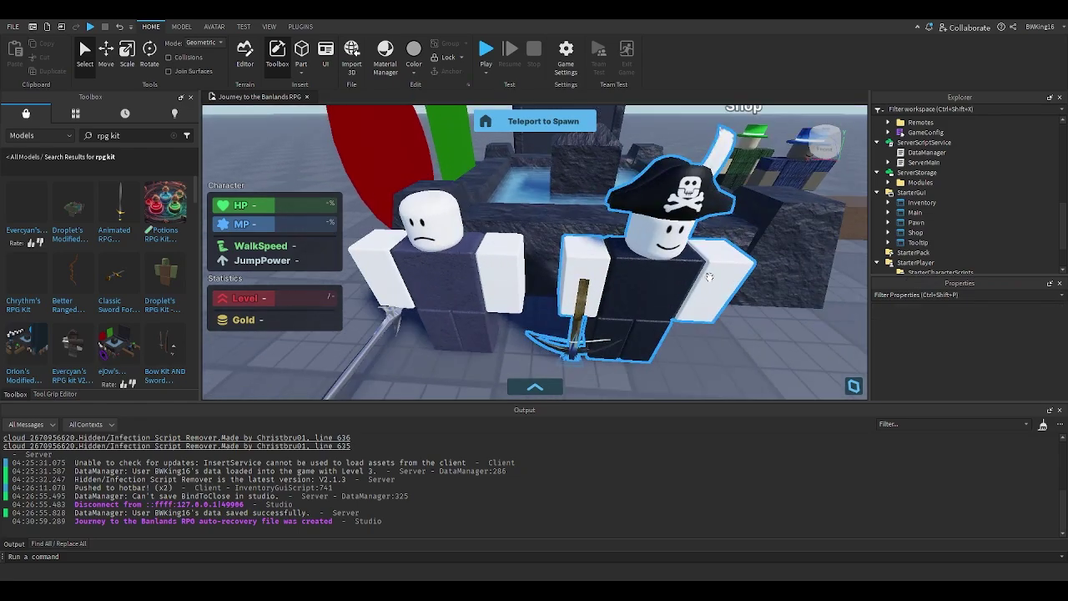
{"action": "scroll", "coordinate": [710, 276], "scroll_direction": "down", "scroll_amount": 5}
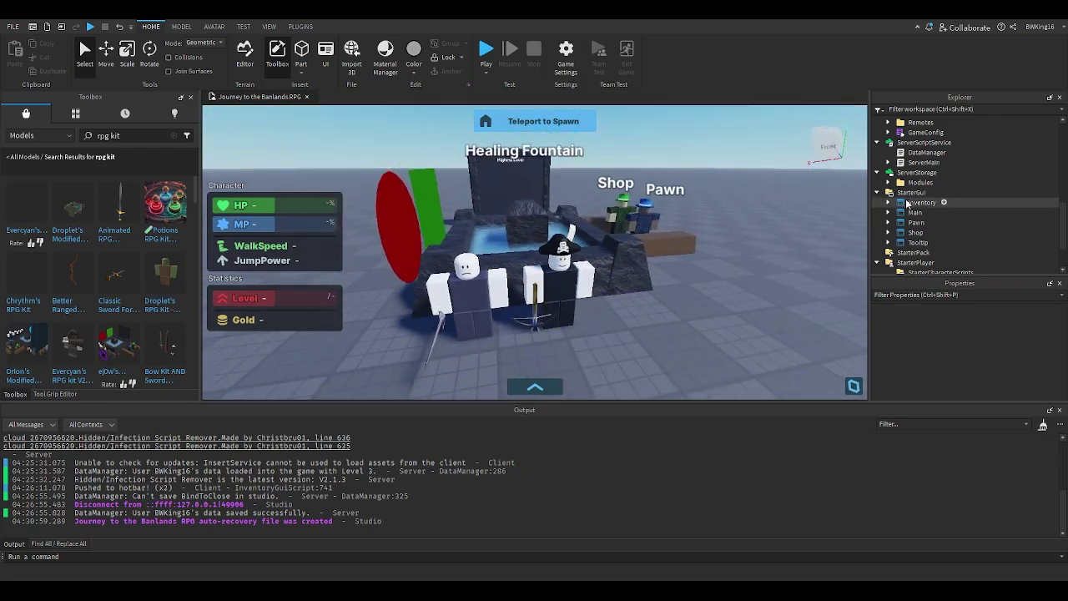
{"action": "scroll", "coordinate": [823, 228], "scroll_direction": "up", "scroll_amount": 2}
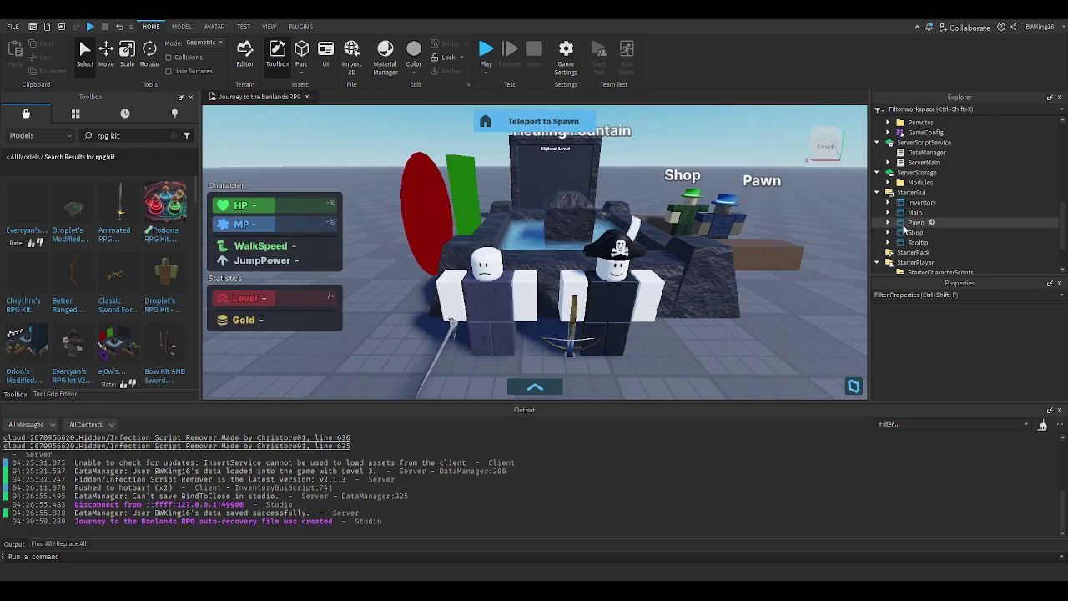
{"action": "scroll", "coordinate": [918, 242], "scroll_direction": "down", "scroll_amount": 2}
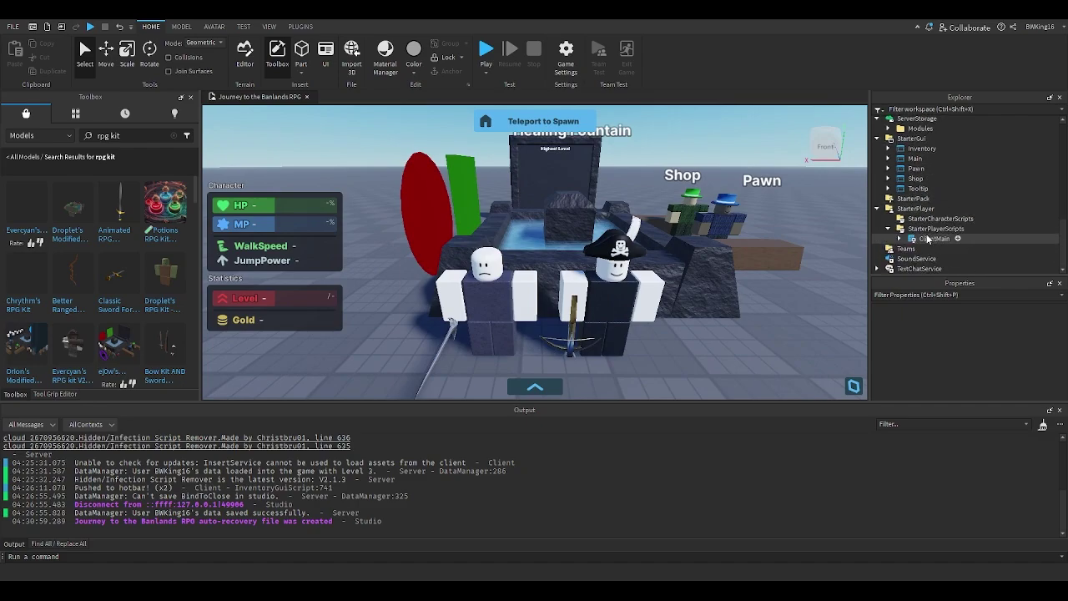
Step: Duplicate the Thief mob in front of the fountain and place the copy on the far side of the Pirate
{"action": "scroll", "coordinate": [769, 305], "scroll_direction": "up", "scroll_amount": 3}
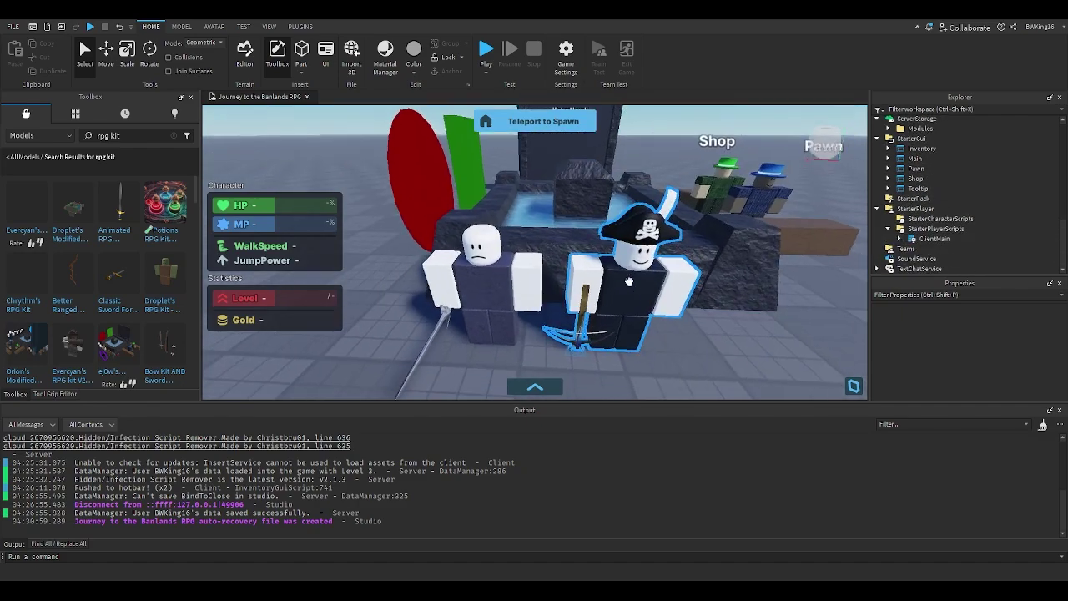
{"action": "key", "text": "a"}
{"action": "left_click", "coordinate": [607, 271]}
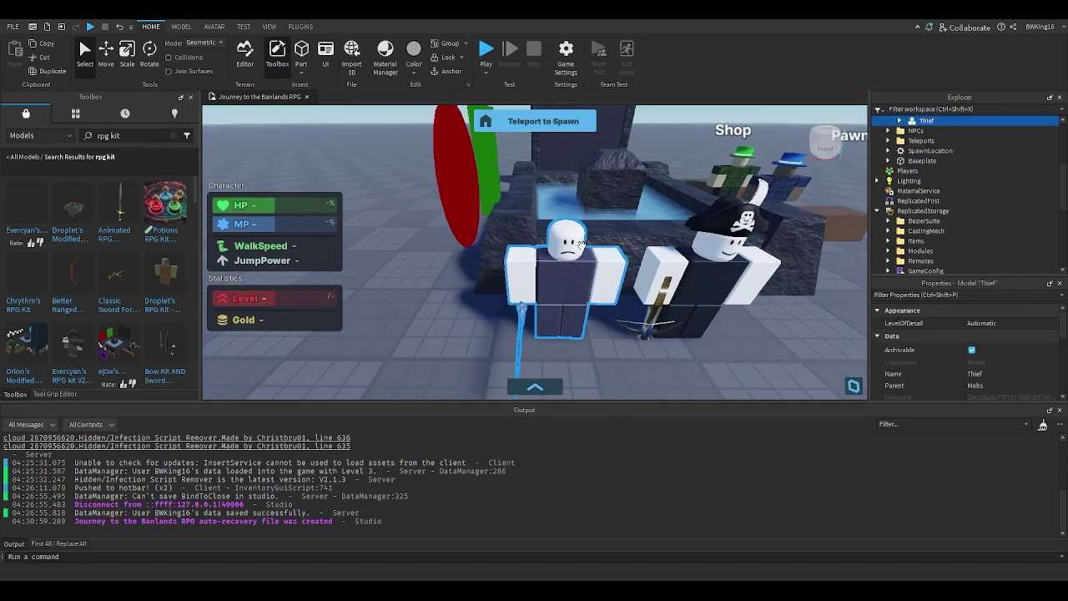
{"action": "key", "text": "f"}
{"action": "scroll", "coordinate": [776, 205], "scroll_direction": "down", "scroll_amount": 2}
{"action": "key", "text": "ctrl+d"}
{"action": "left_click_drag", "start_coordinate": [541, 221], "coordinate": [565, 257]}
{"action": "right_click_drag", "start_coordinate": [551, 227], "coordinate": [565, 257]}
{"action": "left_click_drag", "start_coordinate": [565, 257], "coordinate": [573, 281]}
{"action": "right_click_drag", "start_coordinate": [565, 257], "coordinate": [569, 271]}
{"action": "left_click_drag", "start_coordinate": [573, 282], "coordinate": [562, 286]}
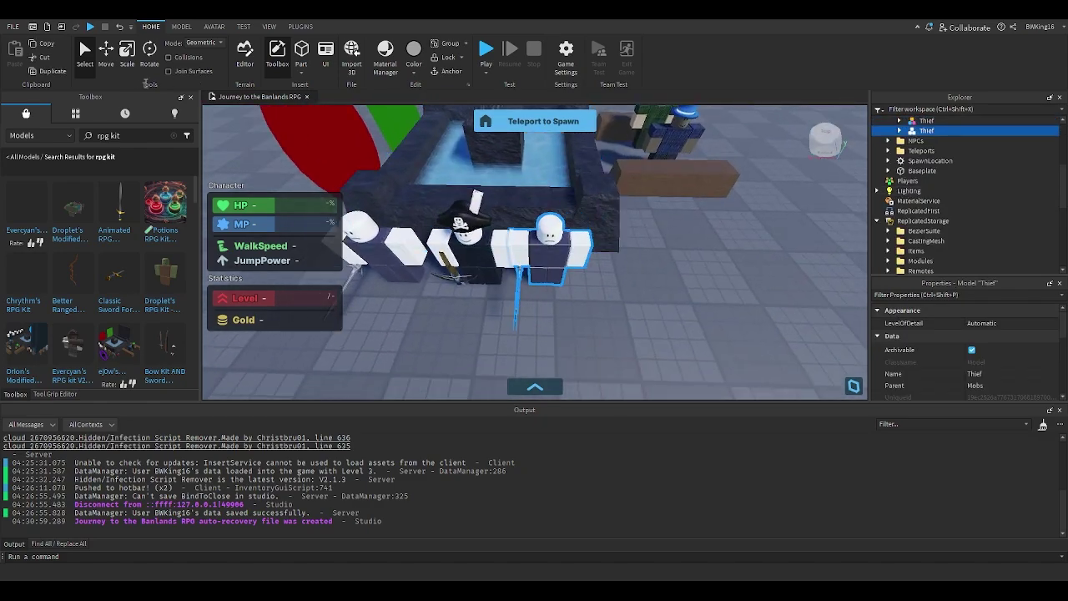
Step: Move the Thief copy further away from the Pirate onto the open floor
{"action": "left_click", "coordinate": [107, 59]}
{"action": "left_click_drag", "start_coordinate": [483, 237], "coordinate": [618, 251]}
{"action": "key", "text": "ctrl+z"}
{"action": "left_click", "coordinate": [544, 249]}
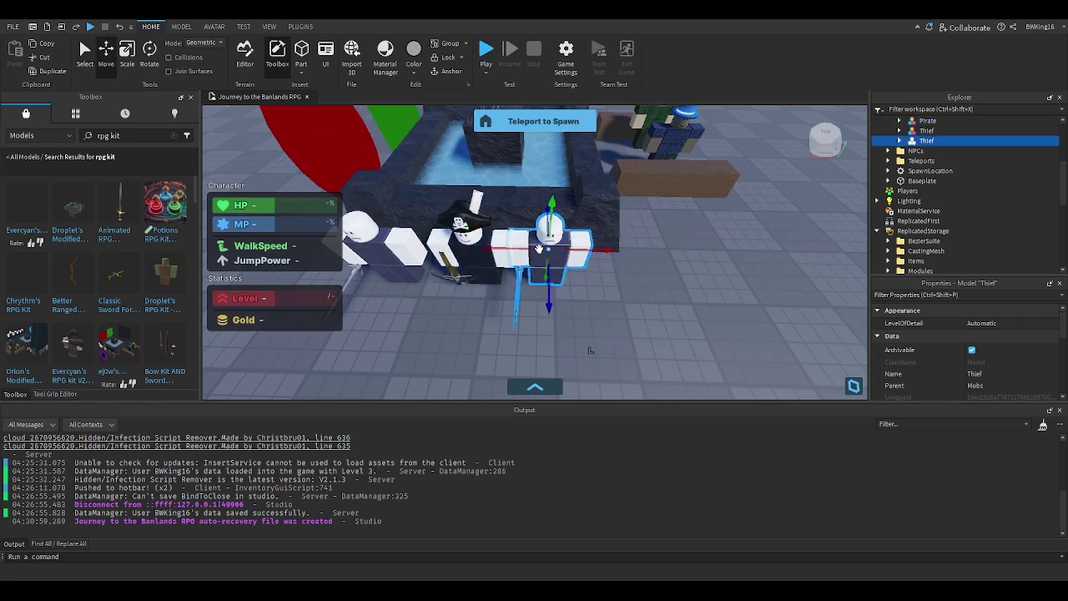
{"action": "left_click_drag", "start_coordinate": [530, 249], "coordinate": [647, 250]}
Step: Scale the Thief copy up so it stands clearly larger than the other mobs
{"action": "left_click", "coordinate": [130, 63]}
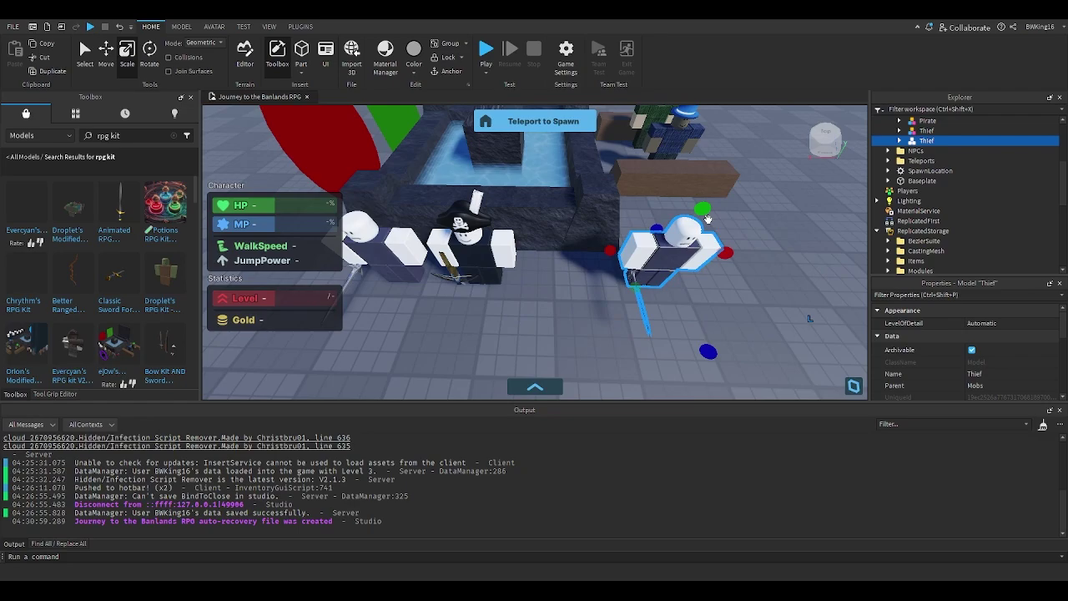
{"action": "left_click_drag", "start_coordinate": [705, 215], "coordinate": [707, 201]}
{"action": "right_click_drag", "start_coordinate": [706, 201], "coordinate": [716, 178]}
{"action": "left_click_drag", "start_coordinate": [716, 179], "coordinate": [713, 175]}
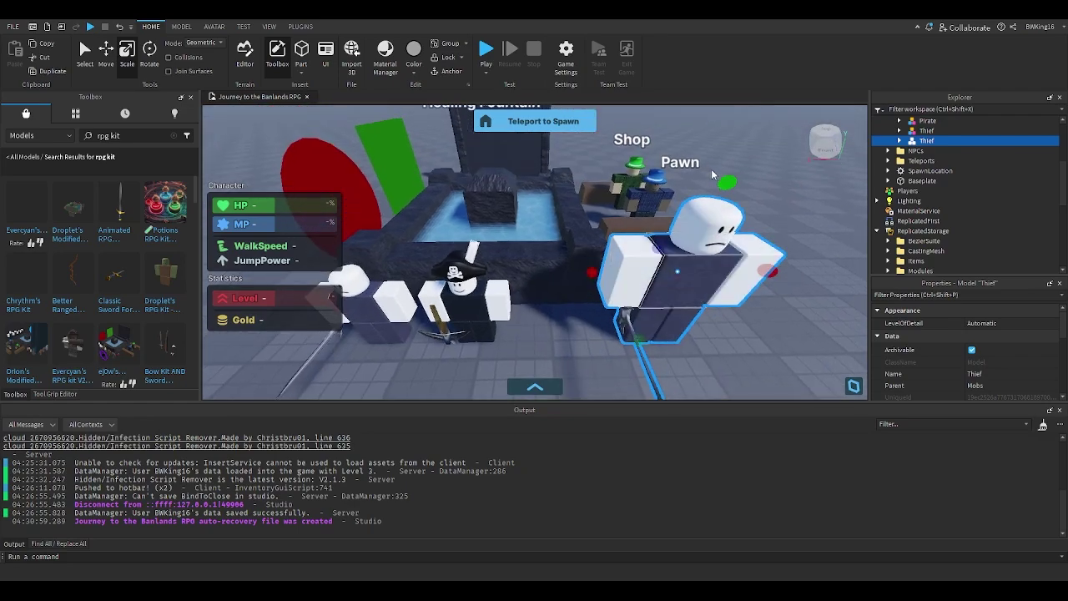
Step: Rename the enlarged Thief copy to Mama Thief and view it from the front
{"action": "key", "text": "f"}
{"action": "left_click_drag", "start_coordinate": [536, 254], "coordinate": [554, 276]}
{"action": "right_click_drag", "start_coordinate": [554, 276], "coordinate": [613, 290]}
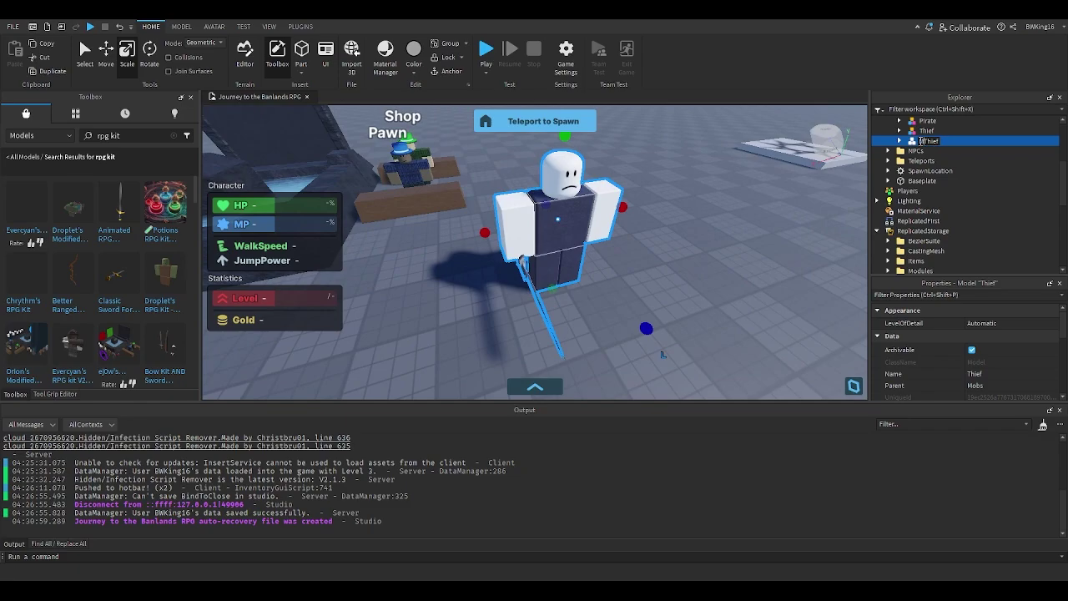
{"action": "key", "text": "Return"}
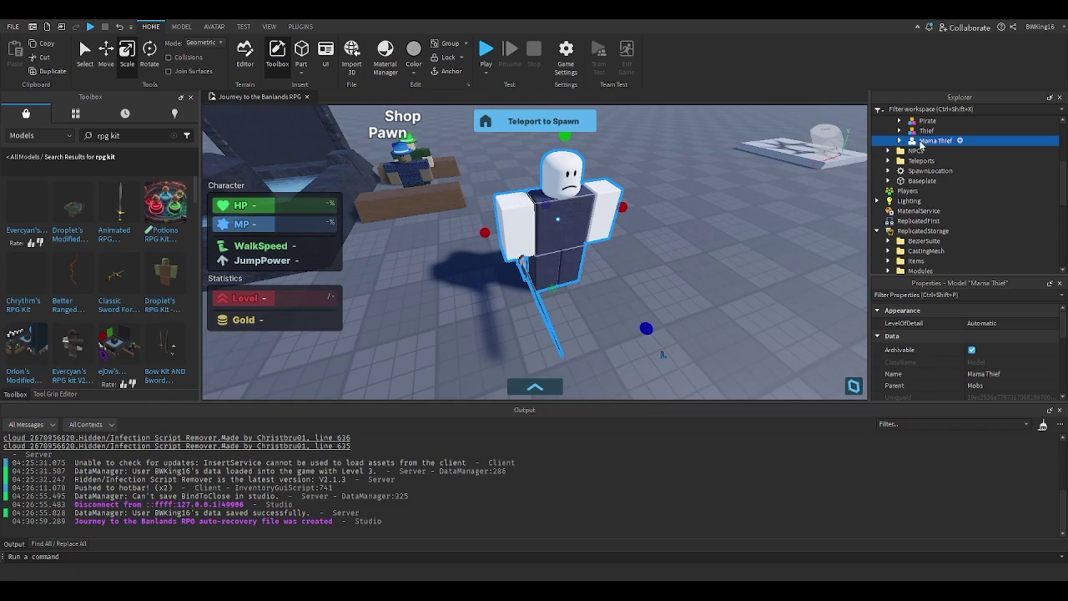
{"action": "left_click", "coordinate": [645, 219]}
{"action": "left_click", "coordinate": [608, 215]}
{"action": "mouse_move", "coordinate": [608, 215]}
{"action": "right_mouse_down"}
{"action": "mouse_move", "coordinate": [577, 205]}
{"action": "mouse_move", "coordinate": [591, 205]}
{"action": "right_mouse_up"}
{"action": "right_click_drag", "start_coordinate": [710, 216], "coordinate": [712, 217]}
{"action": "key", "text": "e"}
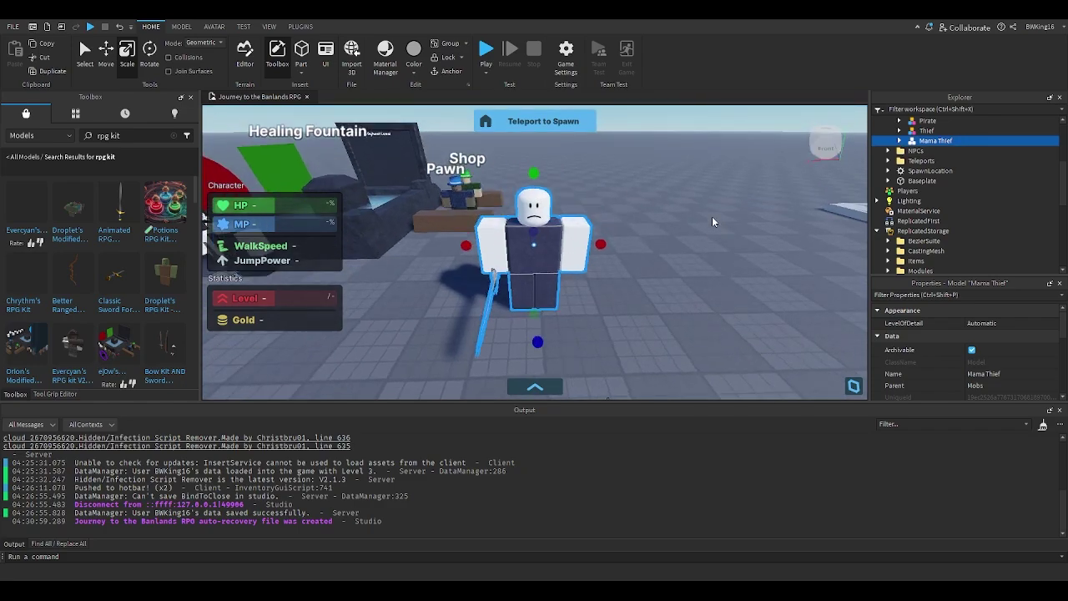
Step: Expand the enlarged Thief copy's contents and rename the model to Thief King
{"action": "left_click", "coordinate": [899, 141]}
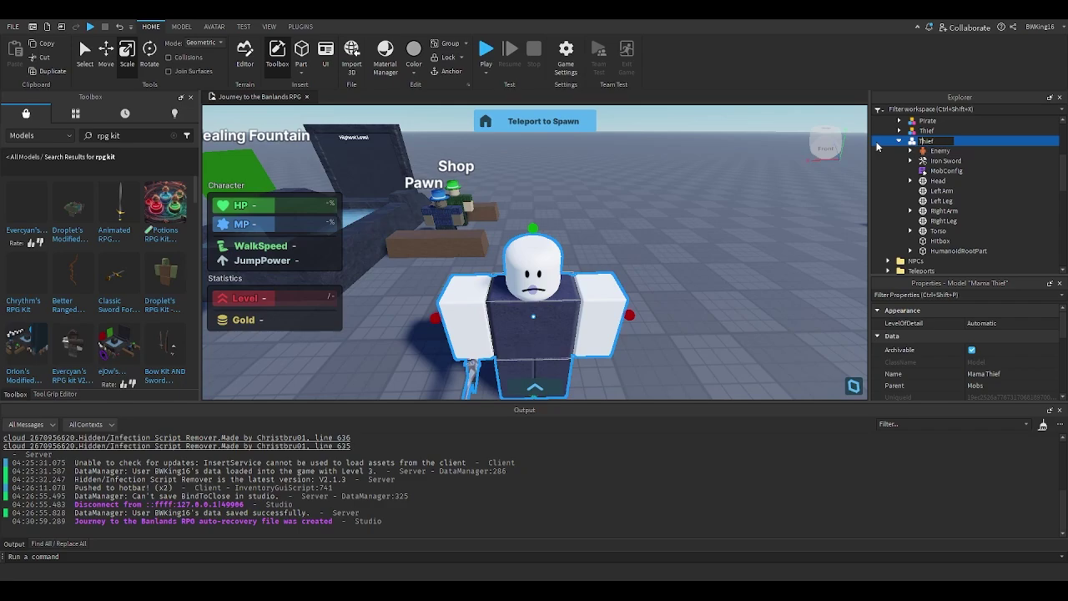
{"action": "type", "text": "g"}
{"action": "key", "text": "Return"}
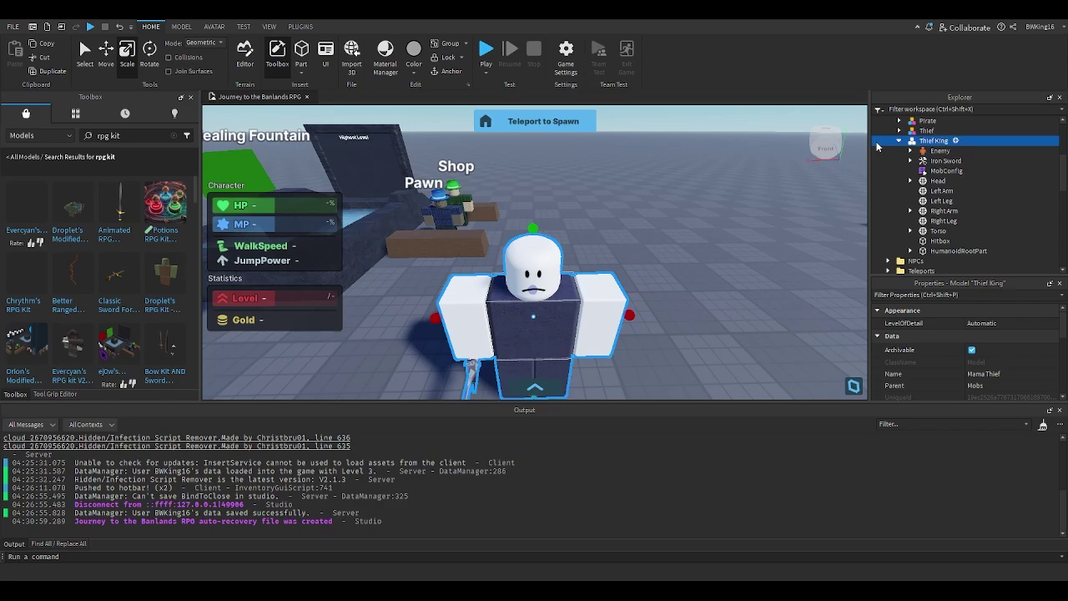
Step: Search the Toolbox models for "crown" and insert a crown on the floor near the Thief King
{"action": "left_click", "coordinate": [38, 135]}
{"action": "left_click", "coordinate": [38, 151]}
{"action": "left_click", "coordinate": [104, 135]}
{"action": "type", "text": "crown"}
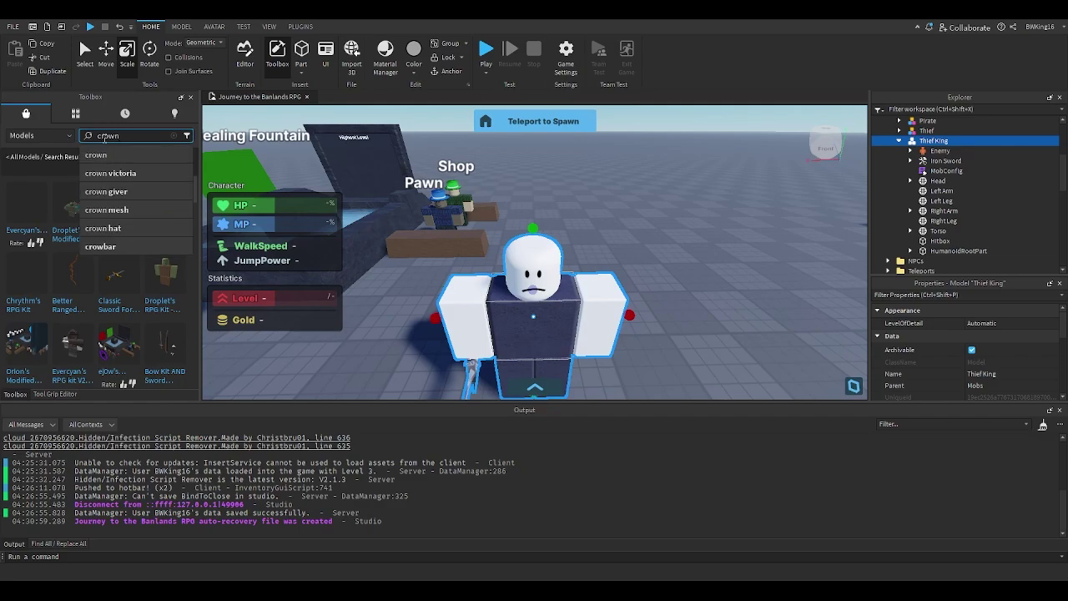
{"action": "key", "text": "Return"}
{"action": "scroll", "coordinate": [398, 248], "scroll_direction": "down", "scroll_amount": 3}
{"action": "right_click_drag", "start_coordinate": [398, 247], "coordinate": [148, 238]}
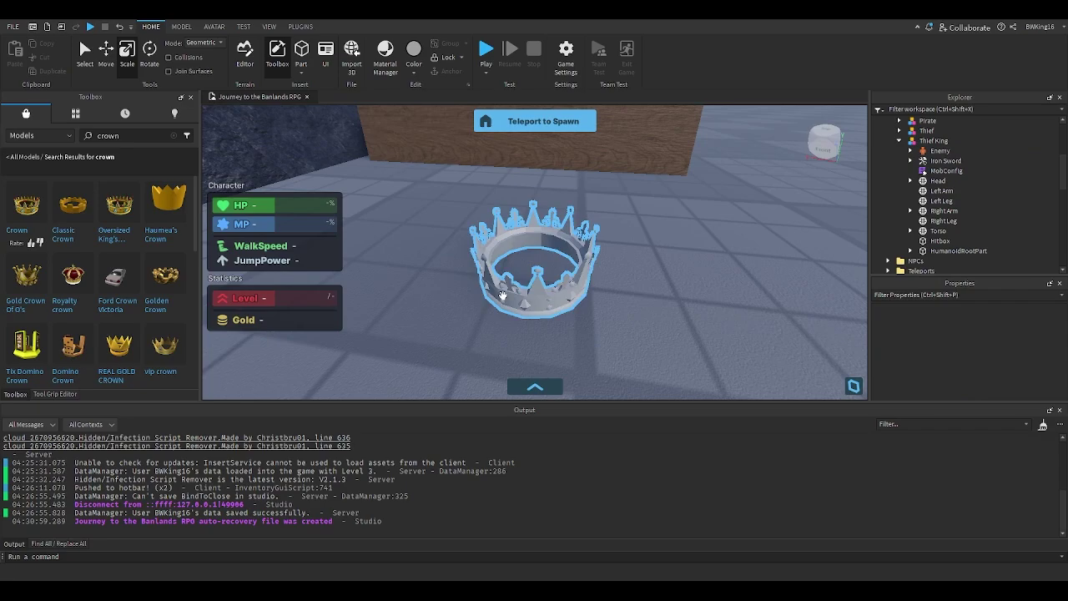
Step: Clear the TextureID of the inserted Meshes/Crown part
{"action": "left_click", "coordinate": [509, 297]}
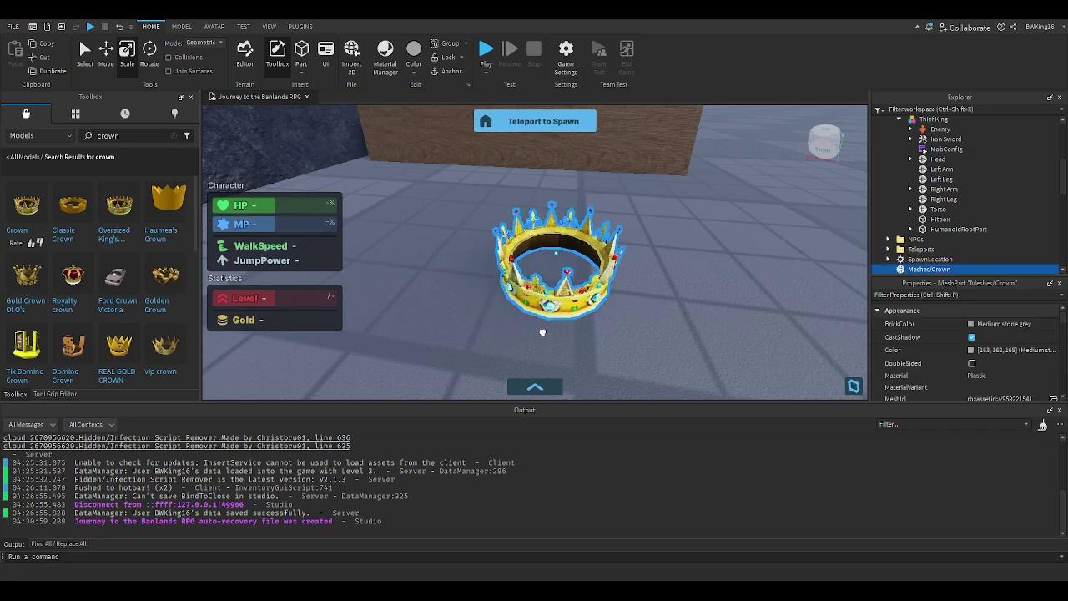
{"action": "scroll", "coordinate": [903, 187], "scroll_direction": "down", "scroll_amount": 1}
{"action": "scroll", "coordinate": [973, 333], "scroll_direction": "down", "scroll_amount": 3}
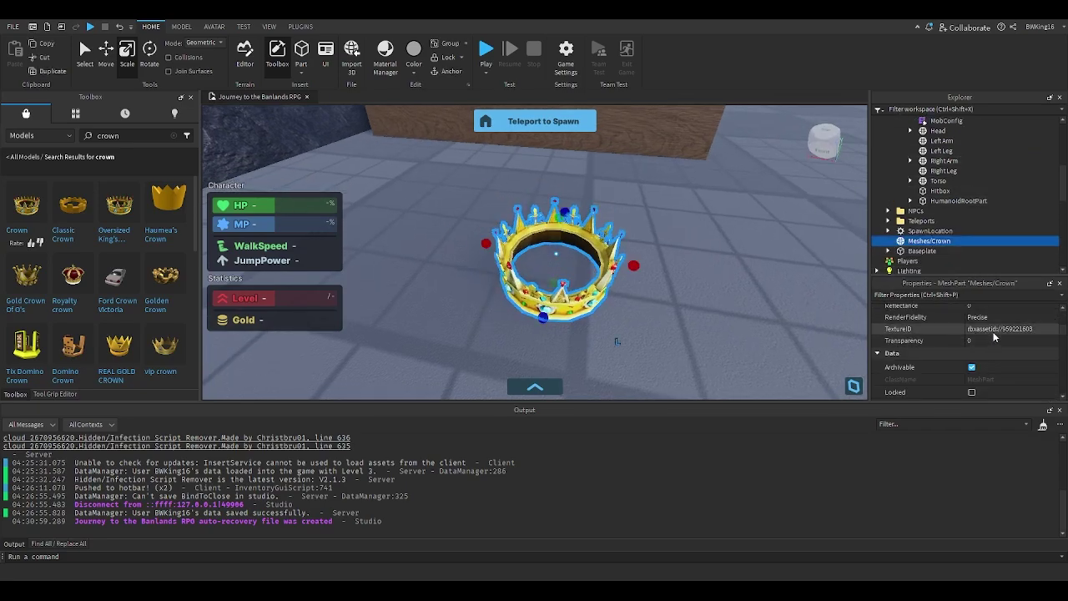
{"action": "left_click", "coordinate": [993, 335]}
{"action": "key", "text": "BackSpace"}
{"action": "key", "text": "Return"}
{"action": "left_click", "coordinate": [693, 302]}
Step: Place the crown freehand on top of the Thief King's head
{"action": "mouse_move", "coordinate": [555, 287]}
{"action": "left_mouse_down"}
{"action": "mouse_move", "coordinate": [586, 329]}
{"action": "mouse_move", "coordinate": [567, 293]}
{"action": "left_mouse_up"}
{"action": "scroll", "coordinate": [587, 327], "scroll_direction": "down", "scroll_amount": 6}
{"action": "mouse_move", "coordinate": [567, 294]}
{"action": "right_mouse_down"}
{"action": "mouse_move", "coordinate": [576, 288]}
{"action": "mouse_move", "coordinate": [577, 309]}
{"action": "right_mouse_up"}
{"action": "left_click", "coordinate": [432, 226]}
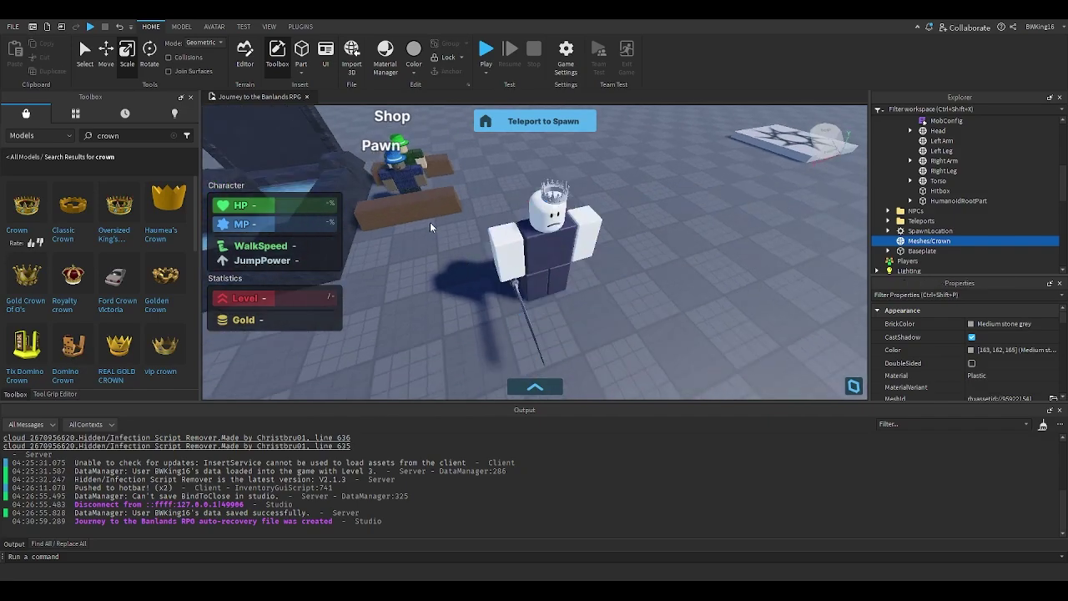
{"action": "scroll", "coordinate": [534, 251], "scroll_direction": "up", "scroll_amount": 2}
{"action": "left_click", "coordinate": [565, 169]}
{"action": "scroll", "coordinate": [949, 214], "scroll_direction": "down", "scroll_amount": 1}
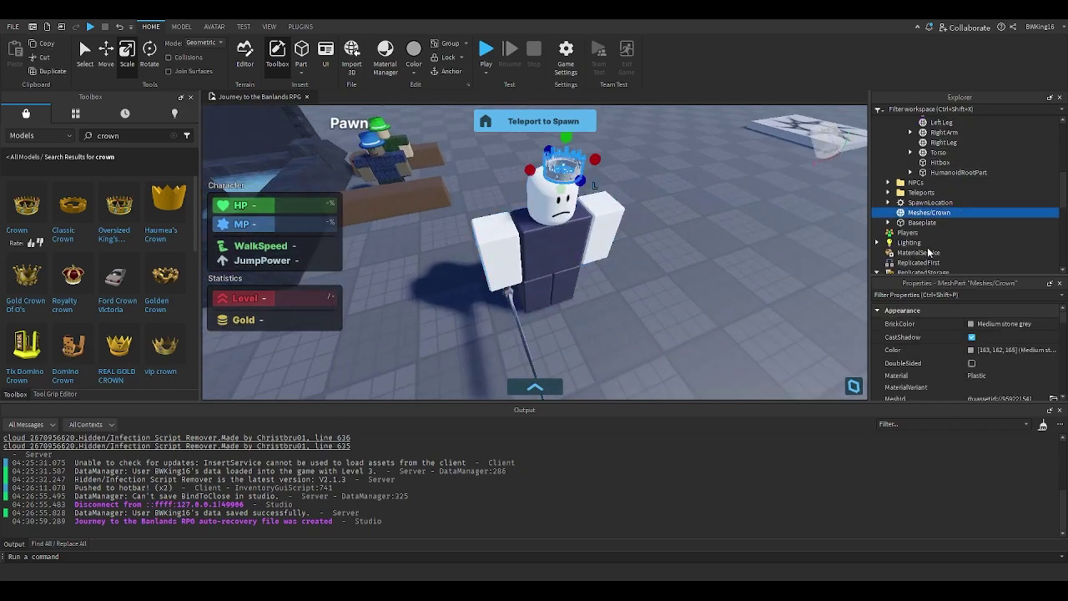
{"action": "left_click", "coordinate": [916, 271]}
{"action": "key", "text": "Delete"}
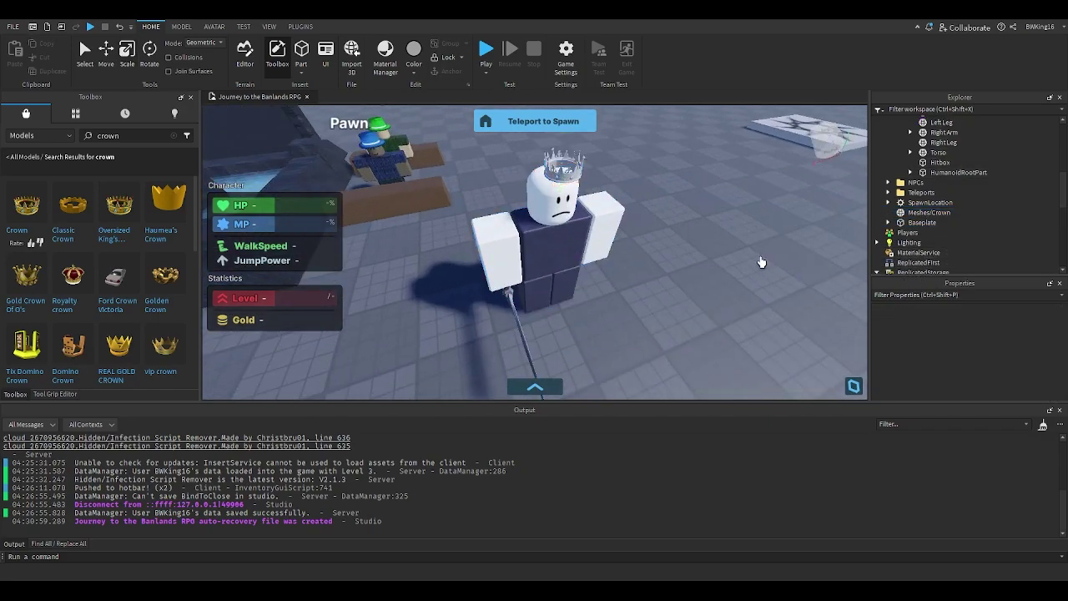
Step: Copy the Thief King's origin position and set the crown's CFrame position to 4.5, 4.764, -18.706
{"action": "left_click", "coordinate": [546, 251]}
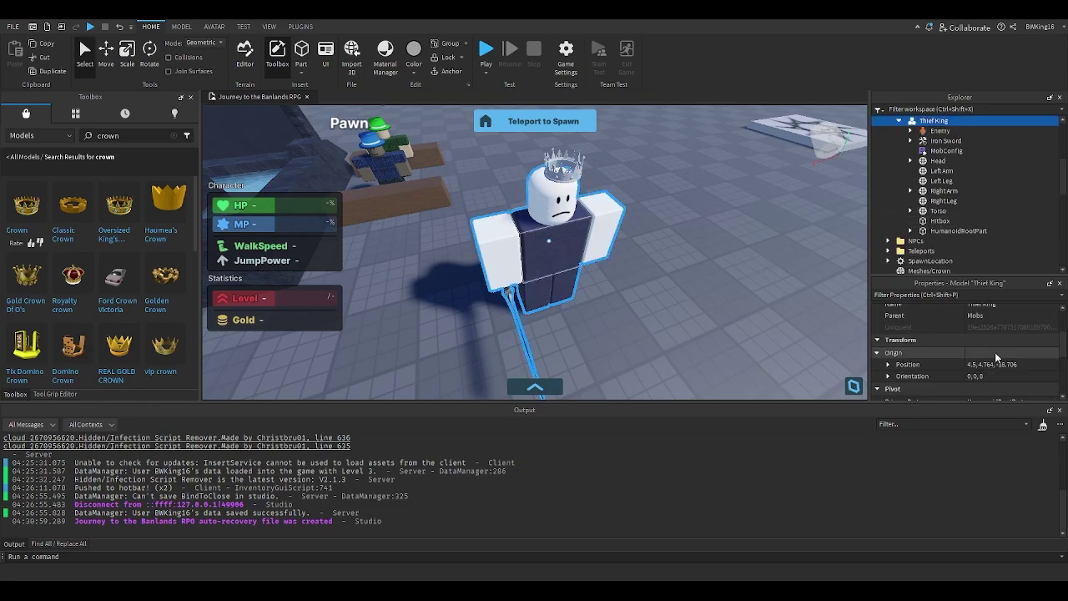
{"action": "left_click", "coordinate": [993, 362]}
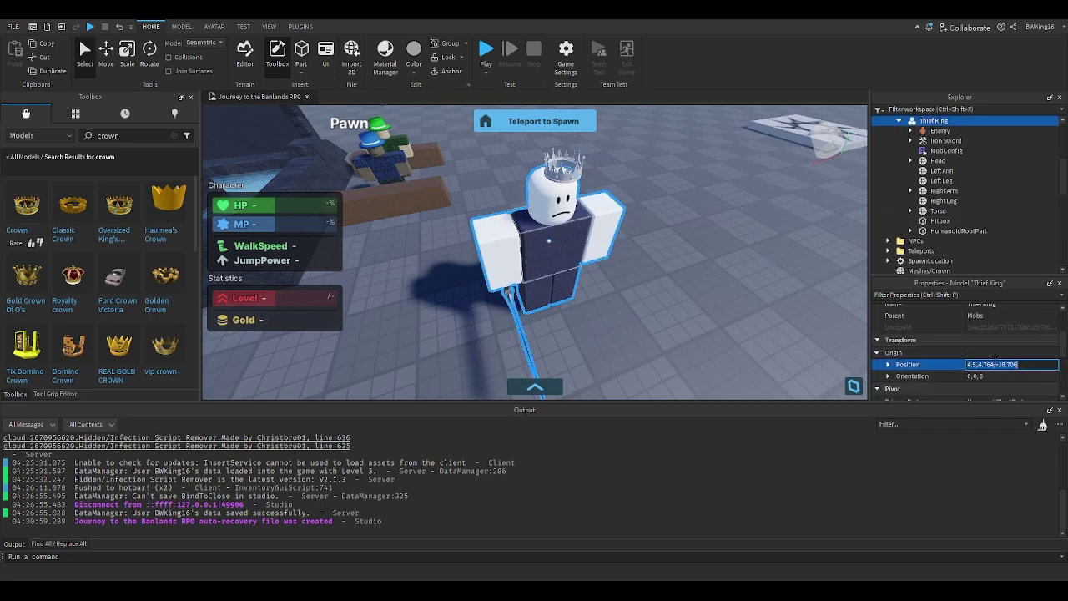
{"action": "left_click", "coordinate": [561, 167]}
{"action": "scroll", "coordinate": [983, 337], "scroll_direction": "down", "scroll_amount": 1}
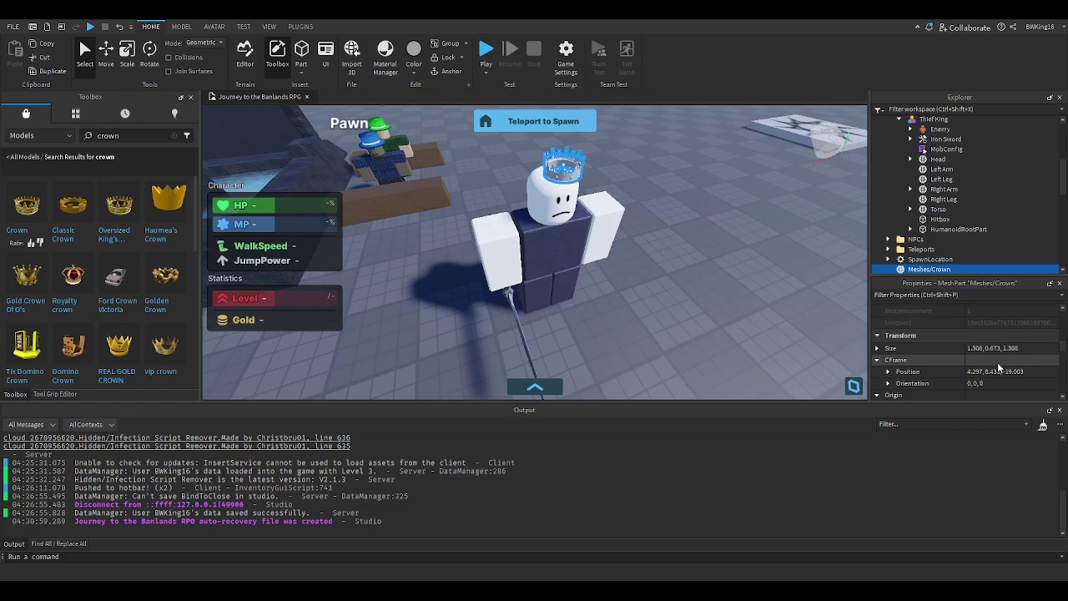
{"action": "left_click", "coordinate": [998, 369]}
{"action": "type", "text": "4.5, 4.764, -18.706"}
{"action": "key", "text": "Return"}
Step: Raise the crown straight up to the top of the Thief King's head, at a height of about 8.264
{"action": "key", "text": "f"}
{"action": "scroll", "coordinate": [787, 322], "scroll_direction": "down", "scroll_amount": 6}
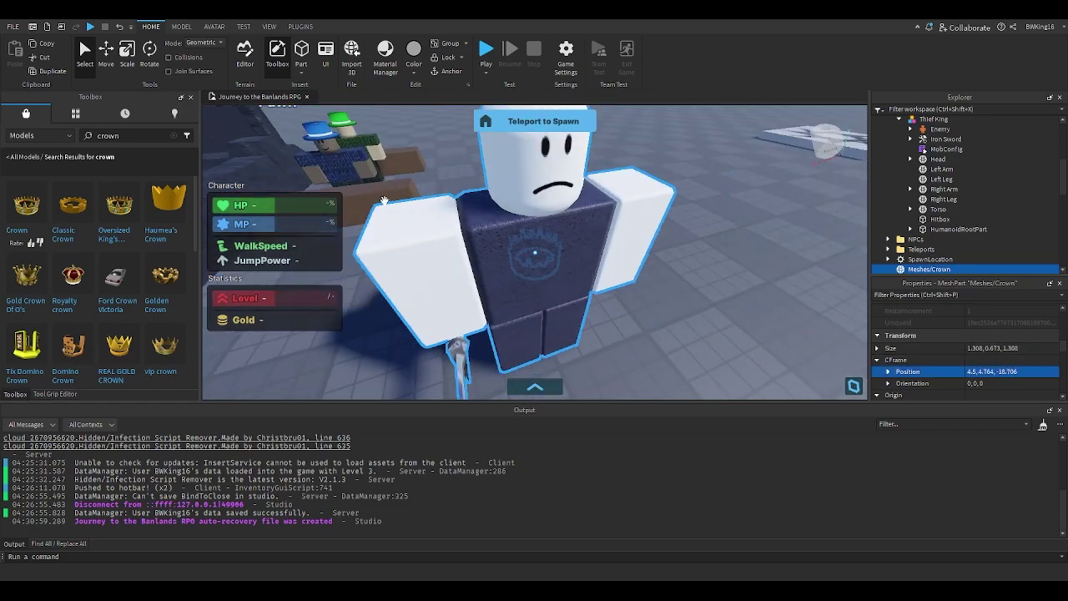
{"action": "left_click", "coordinate": [106, 66]}
{"action": "left_click_drag", "start_coordinate": [537, 224], "coordinate": [537, 192]}
Step: Turn off move snapping and scale the crown up to about 1.86 × 0.96 × 1.86 studs to fit the head
{"action": "left_click", "coordinate": [126, 60]}
{"action": "right_click_drag", "start_coordinate": [436, 210], "coordinate": [493, 227]}
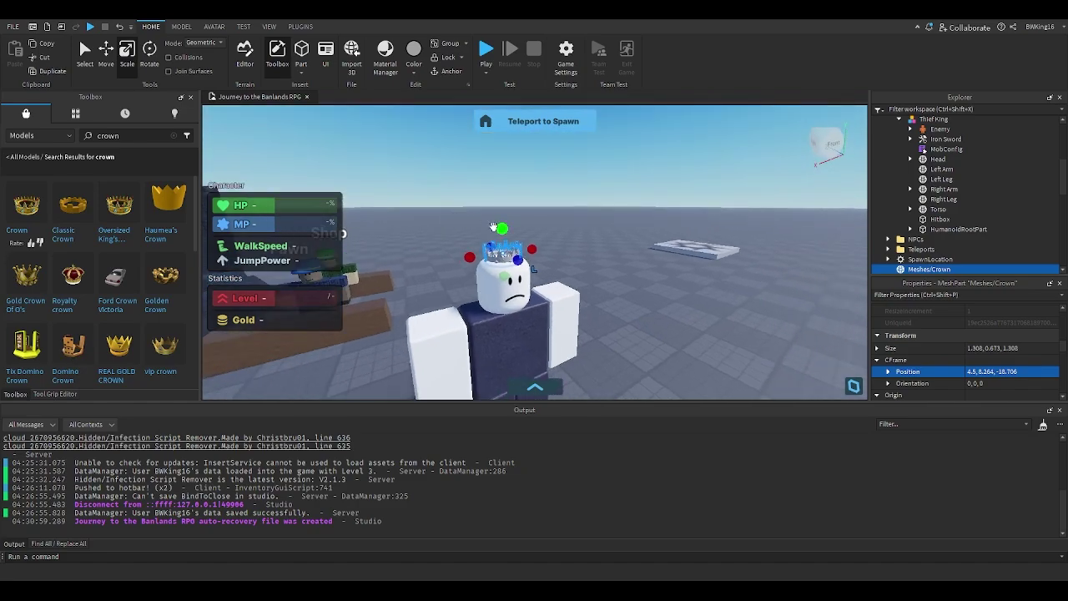
{"action": "left_click_drag", "start_coordinate": [495, 227], "coordinate": [497, 226]}
{"action": "left_click", "coordinate": [181, 25]}
{"action": "left_click_drag", "start_coordinate": [494, 226], "coordinate": [493, 221]}
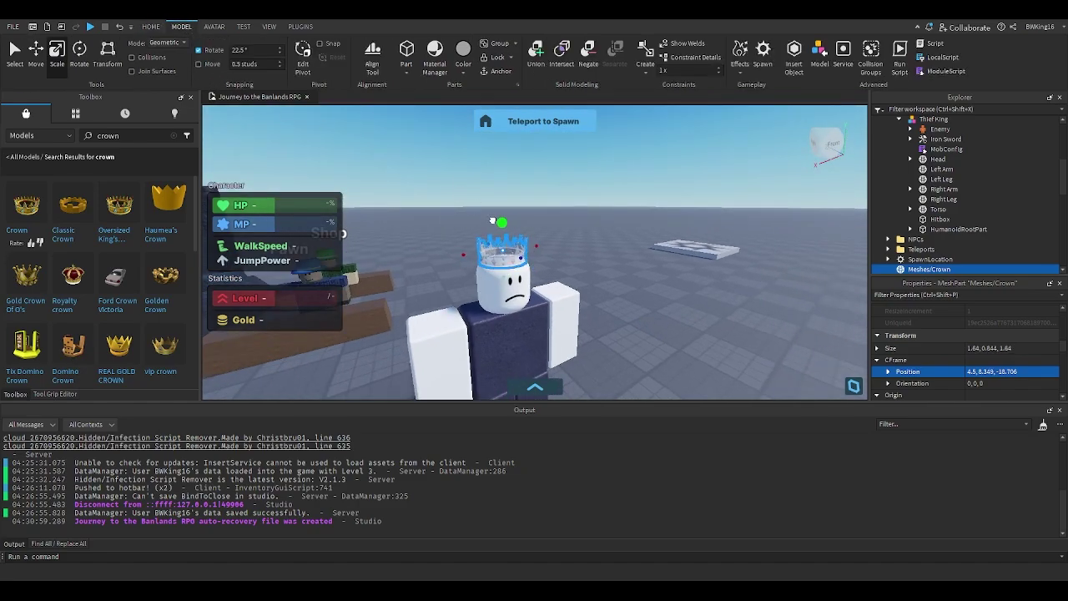
Step: Select the Pawn NPC behind the fountain, expand its contents and open its Config script
{"action": "key", "text": "w"}
{"action": "right_click_drag", "start_coordinate": [494, 219], "coordinate": [552, 232]}
{"action": "key", "text": "d"}
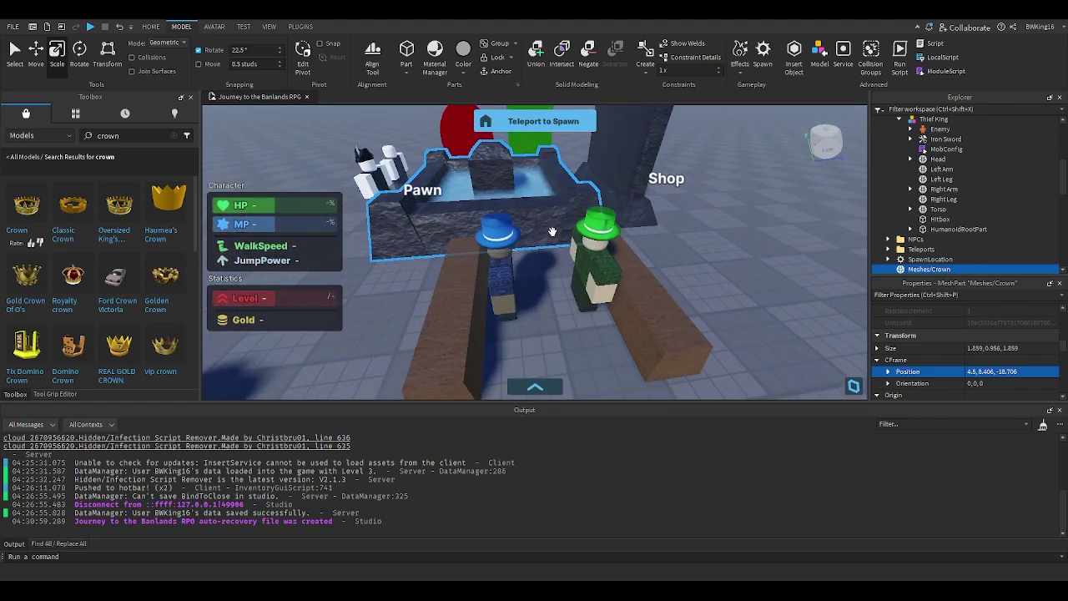
{"action": "key", "text": "a"}
{"action": "key", "text": "a"}
{"action": "right_click_drag", "start_coordinate": [551, 233], "coordinate": [547, 232]}
{"action": "left_click", "coordinate": [548, 231]}
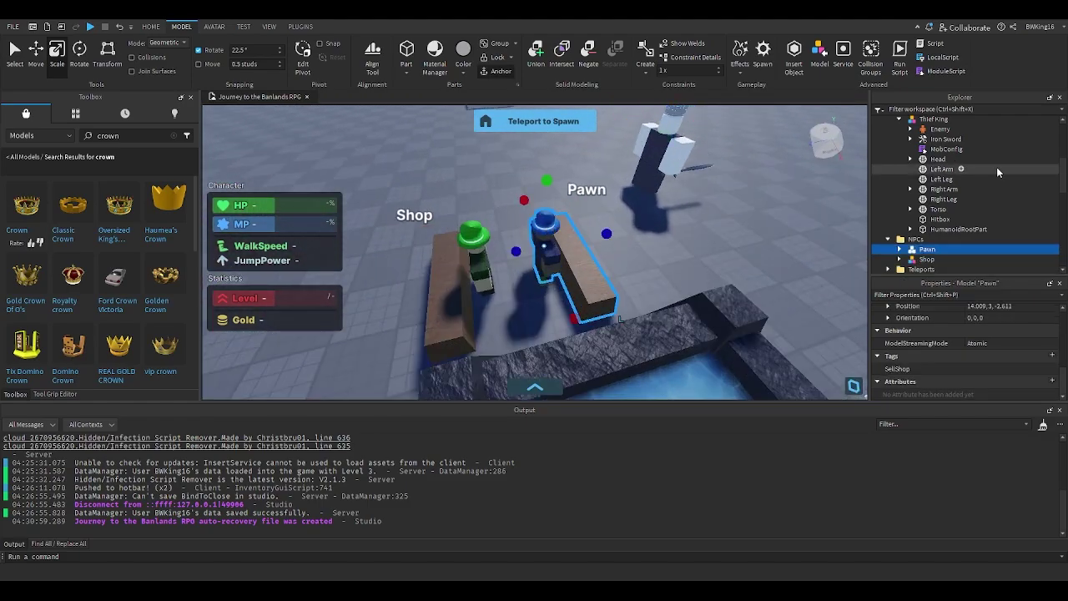
{"action": "left_click", "coordinate": [900, 249]}
{"action": "scroll", "coordinate": [900, 249], "scroll_direction": "down", "scroll_amount": 1}
{"action": "double_click", "coordinate": [940, 240]}
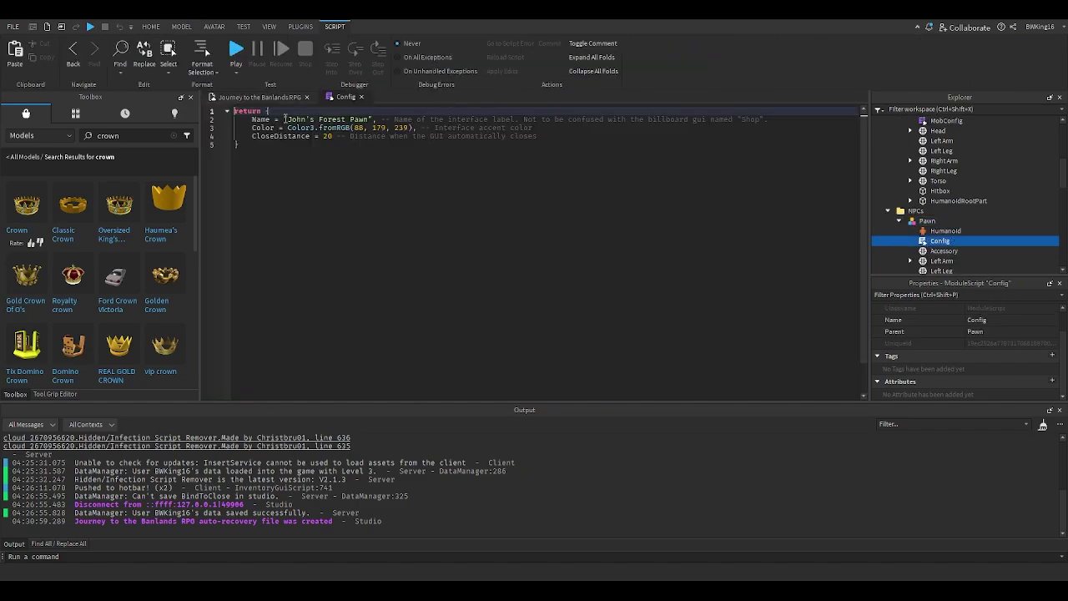
Step: Close the Pawn's config, select the Shop NPC beside it and open its Config script
{"action": "left_click", "coordinate": [361, 96]}
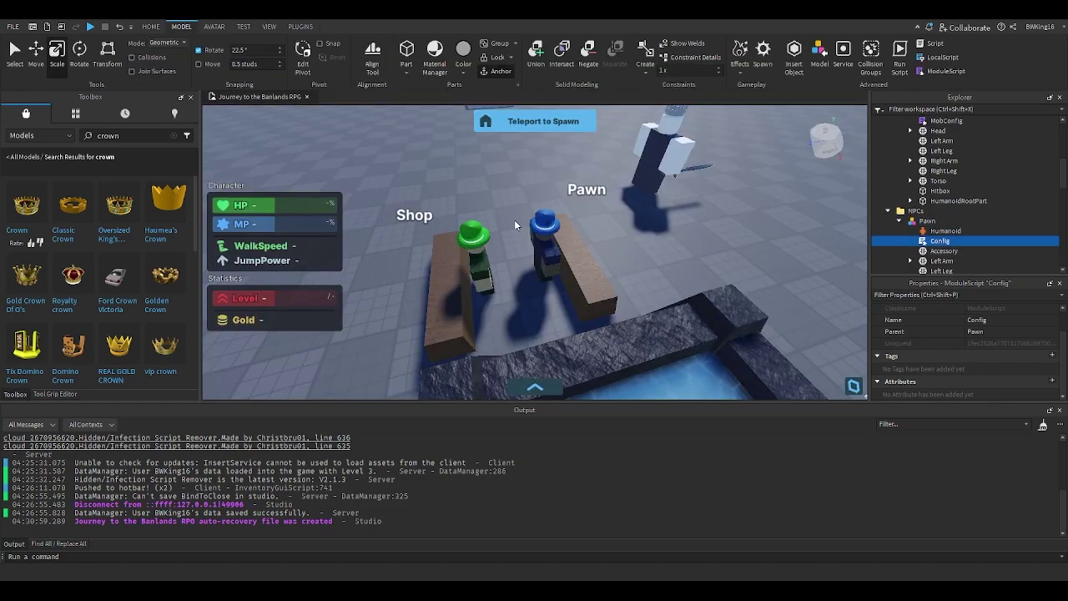
{"action": "right_click_drag", "start_coordinate": [514, 219], "coordinate": [538, 240]}
{"action": "scroll", "coordinate": [539, 241], "scroll_direction": "up", "scroll_amount": 1}
{"action": "left_click", "coordinate": [539, 241]}
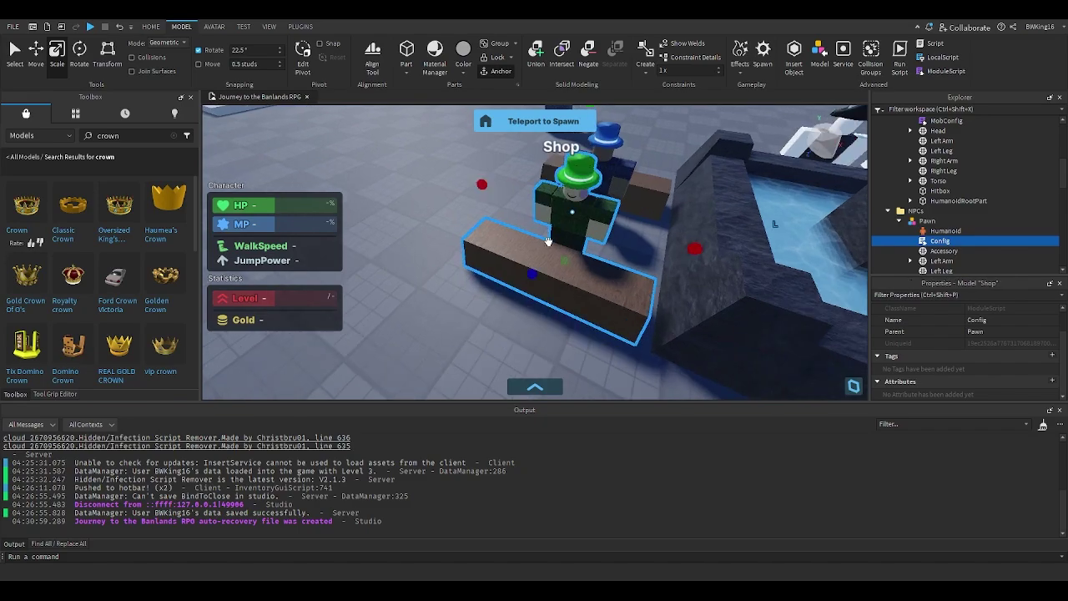
{"action": "scroll", "coordinate": [927, 229], "scroll_direction": "down", "scroll_amount": 1}
{"action": "left_click", "coordinate": [900, 242]}
{"action": "scroll", "coordinate": [902, 242], "scroll_direction": "down", "scroll_amount": 1}
{"action": "double_click", "coordinate": [938, 233]}
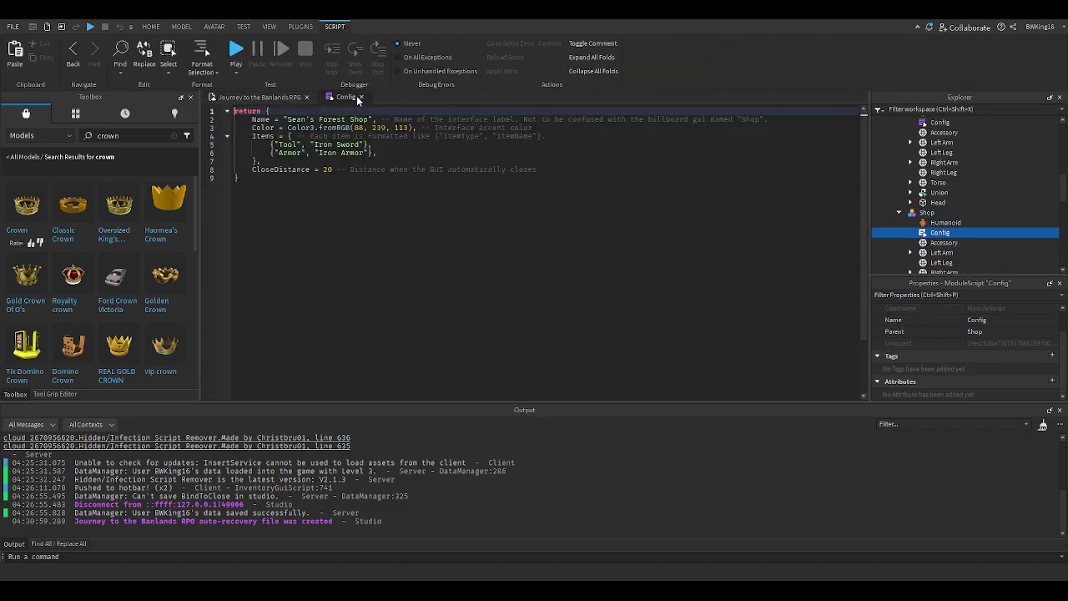
Step: Close the Shop config, recolour the Thief King's crown to 36, 36, 36 and set its material to Metal
{"action": "left_click", "coordinate": [361, 98]}
{"action": "right_click_drag", "start_coordinate": [501, 172], "coordinate": [574, 194]}
{"action": "left_click", "coordinate": [571, 188]}
{"action": "key", "text": "f"}
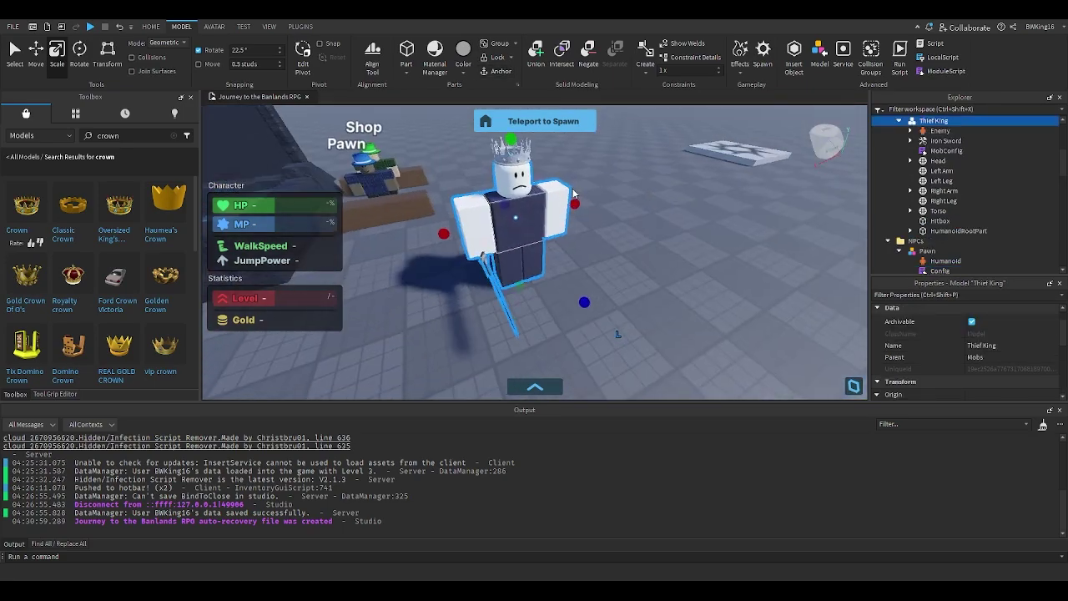
{"action": "left_click", "coordinate": [617, 200]}
{"action": "scroll", "coordinate": [616, 200], "scroll_direction": "up", "scroll_amount": 2}
{"action": "right_click_drag", "start_coordinate": [563, 256], "coordinate": [546, 232]}
{"action": "left_click", "coordinate": [546, 232]}
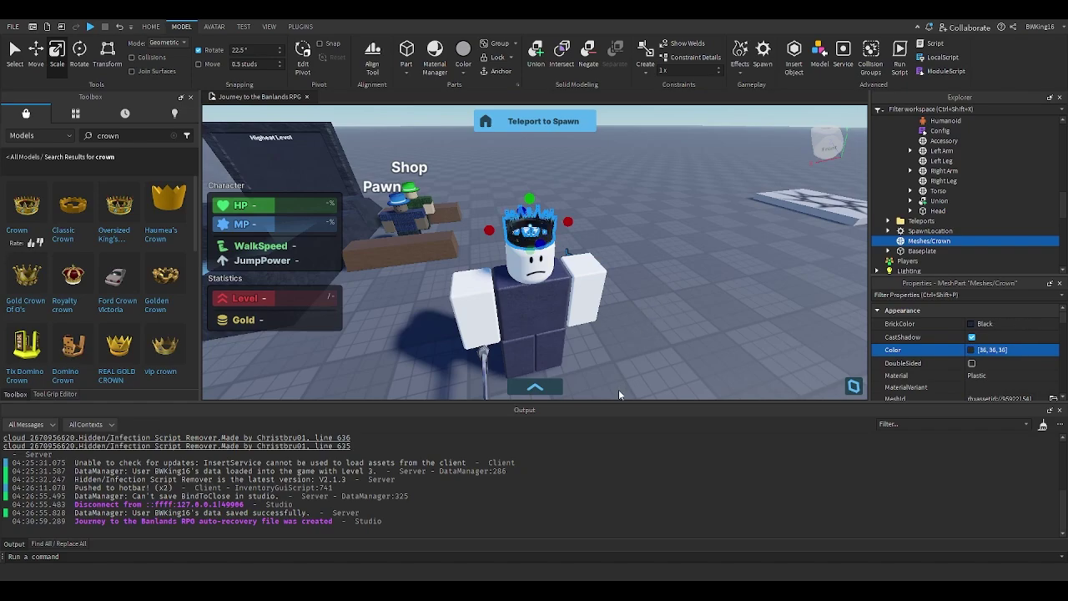
{"action": "left_click", "coordinate": [971, 377]}
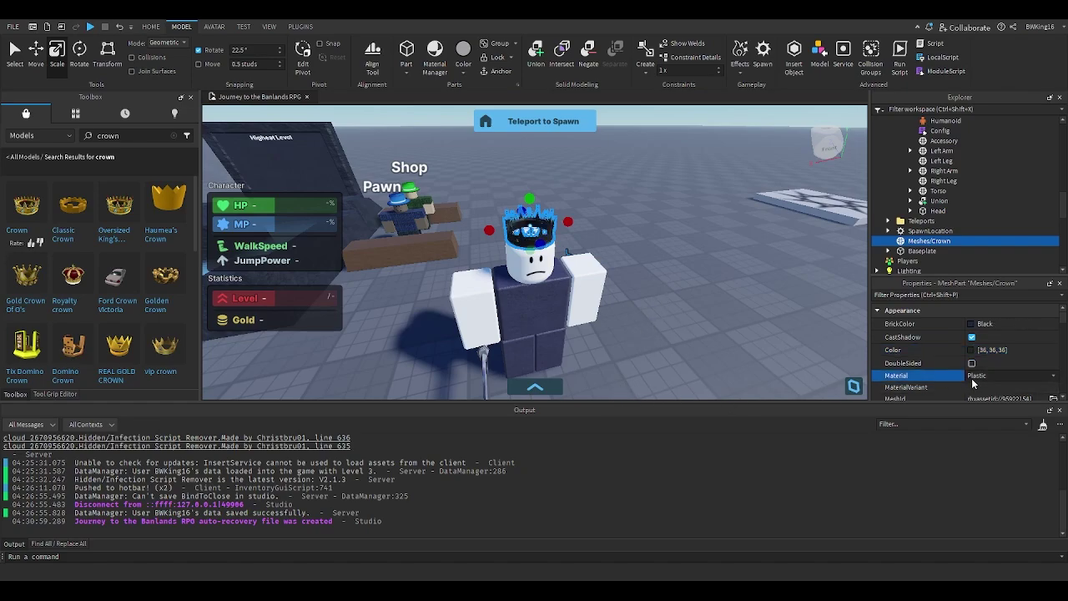
{"action": "left_click", "coordinate": [709, 286]}
{"action": "scroll", "coordinate": [710, 286], "scroll_direction": "up", "scroll_amount": 2}
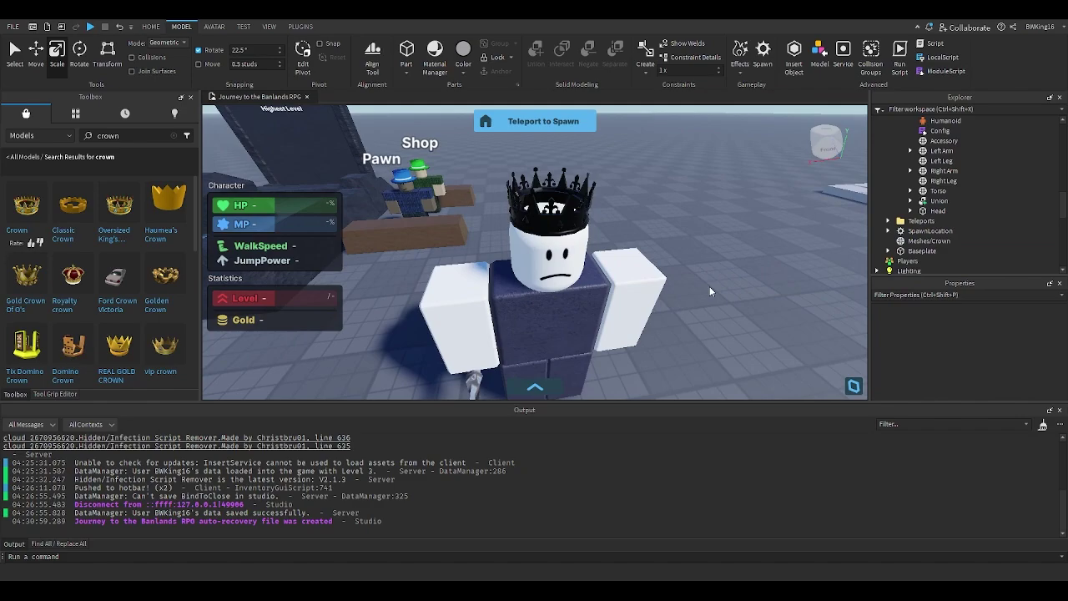
Step: Select the recoloured crown and inspect how it sits on the Thief King's head
{"action": "left_click", "coordinate": [555, 209]}
{"action": "right_click_drag", "start_coordinate": [290, 152], "coordinate": [560, 210]}
{"action": "left_click_drag", "start_coordinate": [542, 218], "coordinate": [537, 224], "text": "ctrl+shift"}
{"action": "key", "text": "f"}
{"action": "right_click_drag", "start_coordinate": [536, 224], "coordinate": [534, 255]}
{"action": "scroll", "coordinate": [534, 255], "scroll_direction": "down", "scroll_amount": 3}
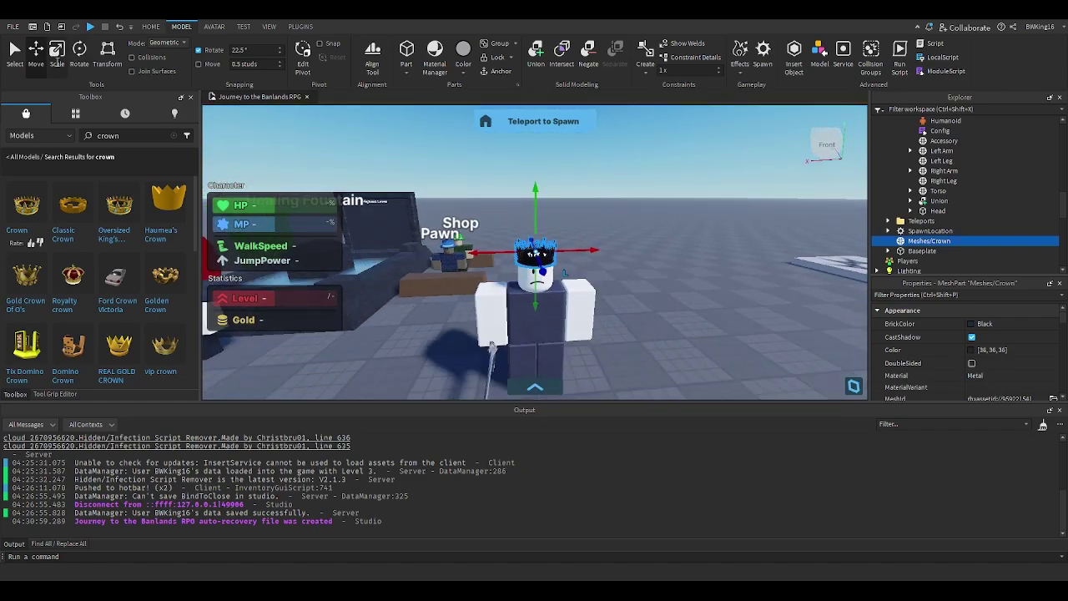
{"action": "scroll", "coordinate": [582, 317], "scroll_direction": "up", "scroll_amount": 5}
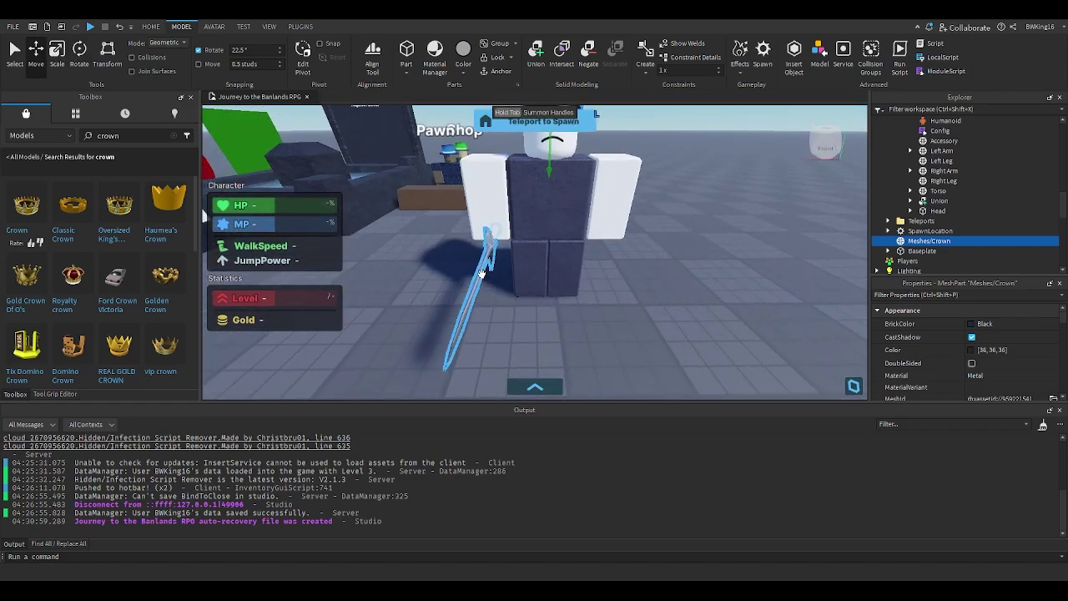
Step: Recolour the Handle of the Thief King's Iron Sword to Really black (17, 17, 17) and change its material
{"action": "left_click", "coordinate": [482, 274], "text": "alt"}
{"action": "left_click", "coordinate": [503, 265]}
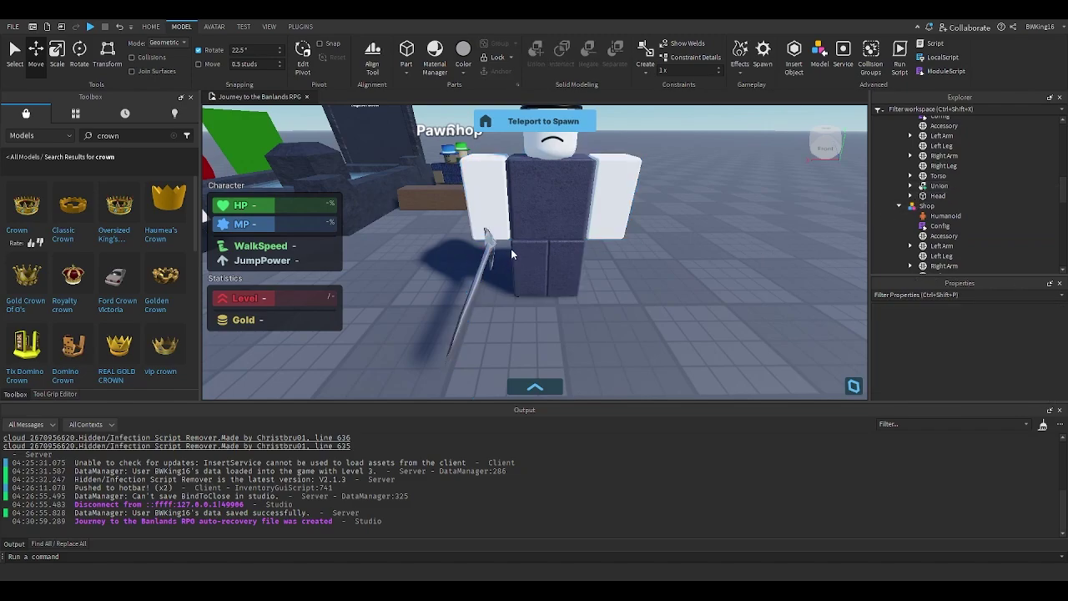
{"action": "left_click", "coordinate": [516, 253]}
{"action": "scroll", "coordinate": [903, 200], "scroll_direction": "up", "scroll_amount": 1}
{"action": "left_click", "coordinate": [938, 181]}
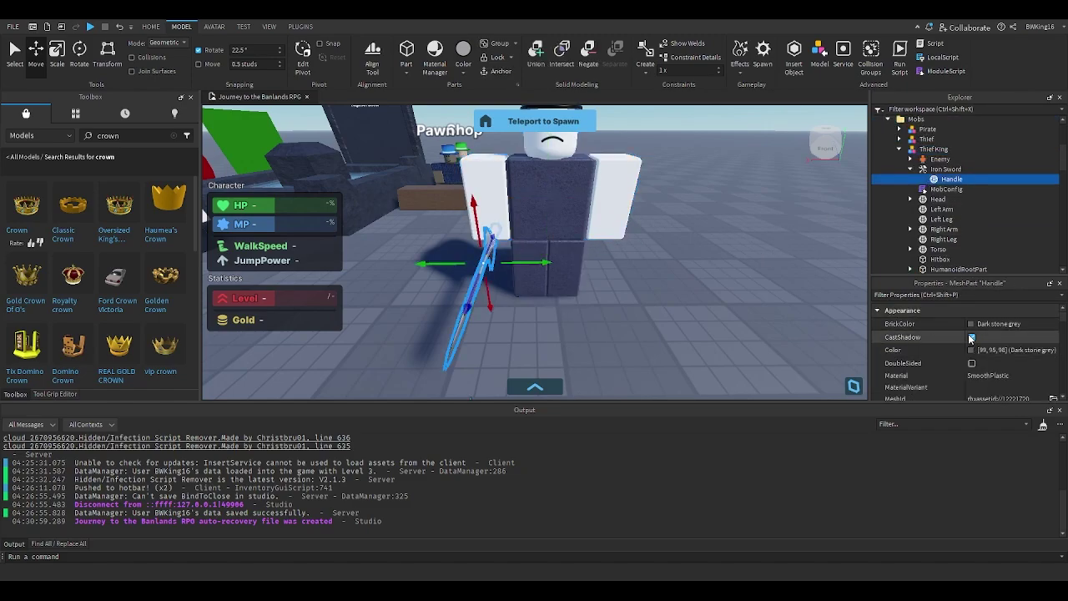
{"action": "left_click", "coordinate": [972, 337]}
{"action": "left_click", "coordinate": [981, 379]}
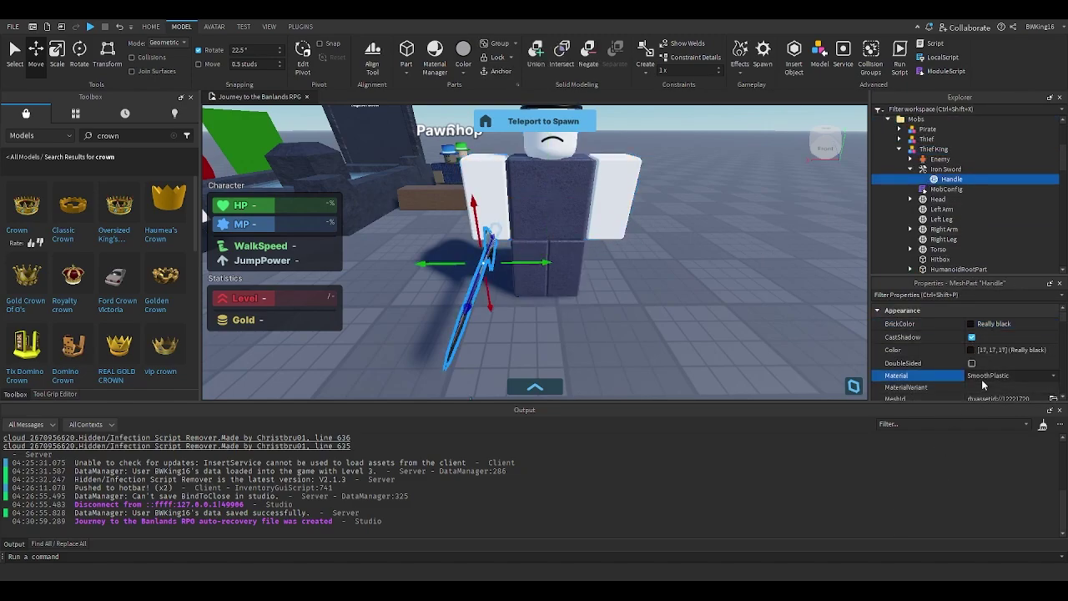
{"action": "key", "text": "m"}
{"action": "left_click", "coordinate": [722, 289]}
{"action": "right_click_drag", "start_coordinate": [722, 289], "coordinate": [715, 285]}
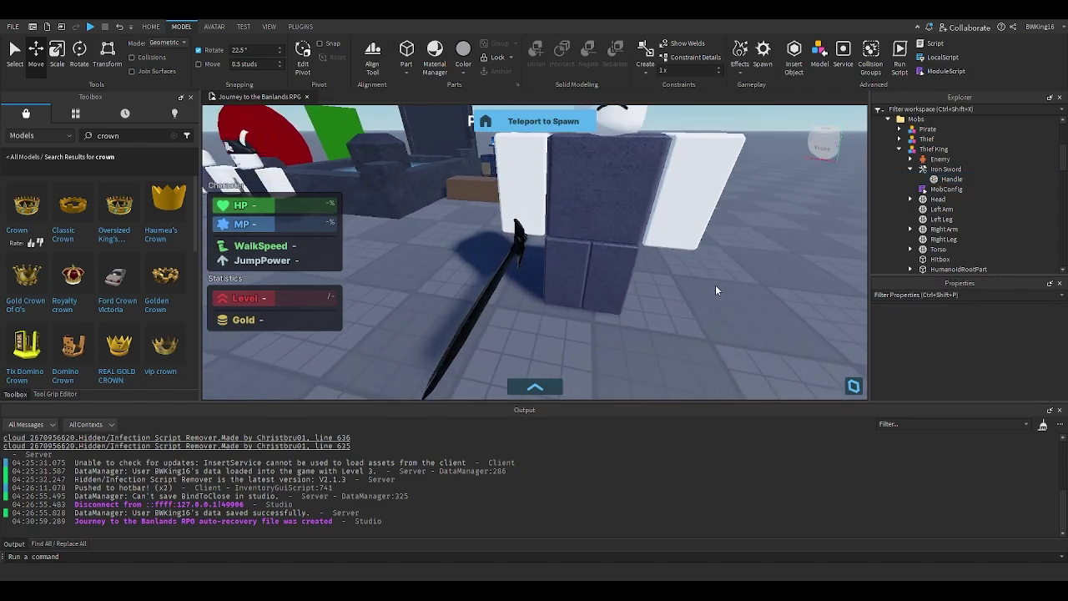
Step: Set the color of both Thief King legs to 66, 66, 81 and their material to Fabric
{"action": "right_click_drag", "start_coordinate": [575, 274], "coordinate": [574, 274]}
{"action": "left_click", "coordinate": [553, 304]}
{"action": "left_click", "coordinate": [593, 305], "text": "ctrl"}
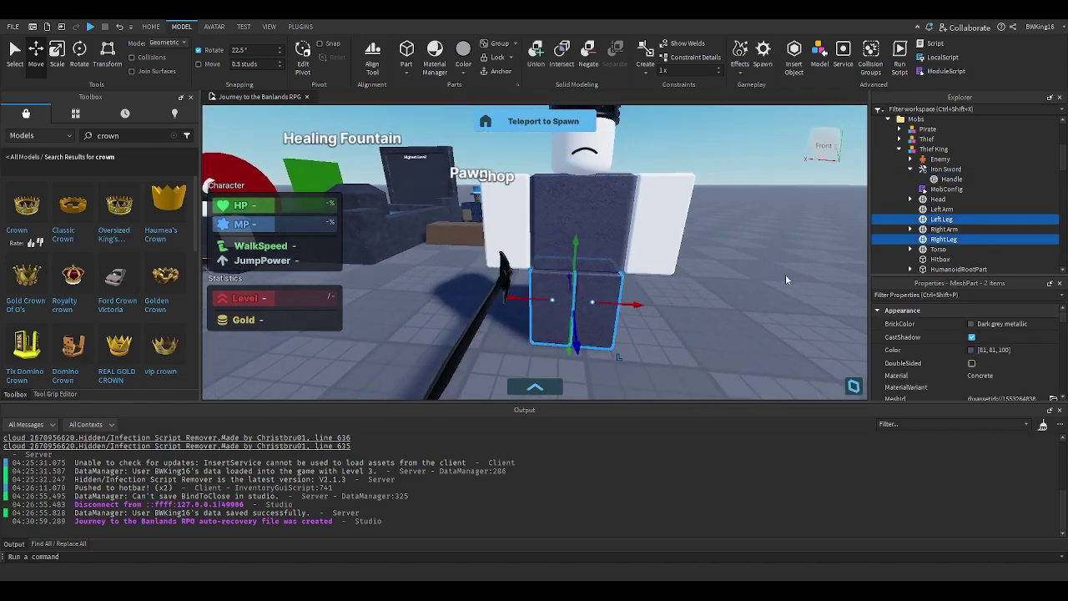
{"action": "left_click", "coordinate": [972, 351]}
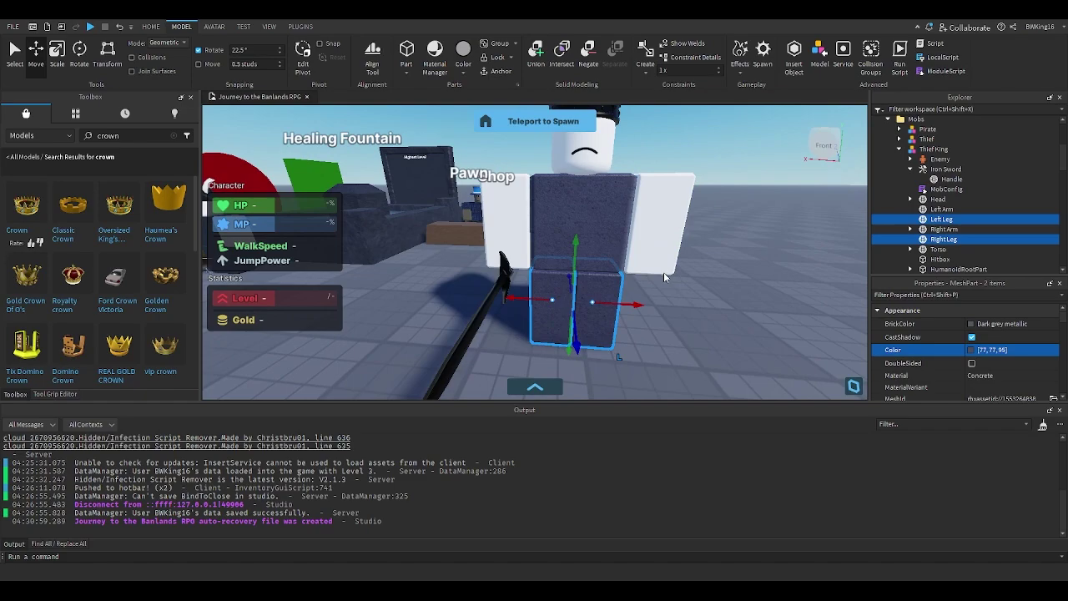
{"action": "left_click_drag", "start_coordinate": [664, 272], "coordinate": [662, 278]}
{"action": "left_click", "coordinate": [974, 376]}
{"action": "key", "text": "f"}
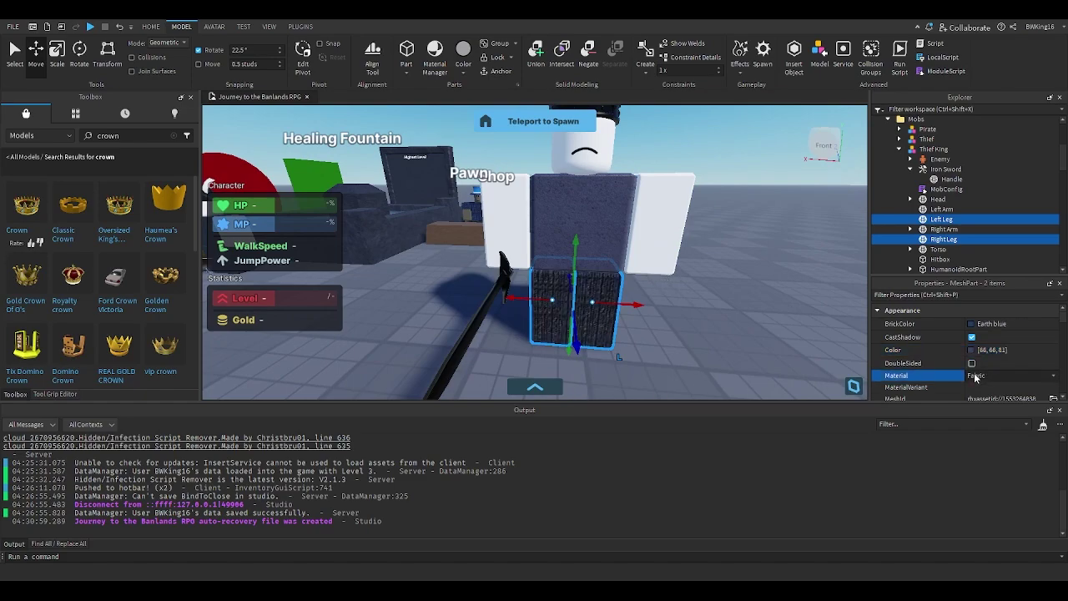
Step: Set the Thief King's Torso color to 50, 50, 61 and its material to Metal
{"action": "left_click", "coordinate": [936, 251]}
{"action": "left_click", "coordinate": [936, 240], "text": "ctrl"}
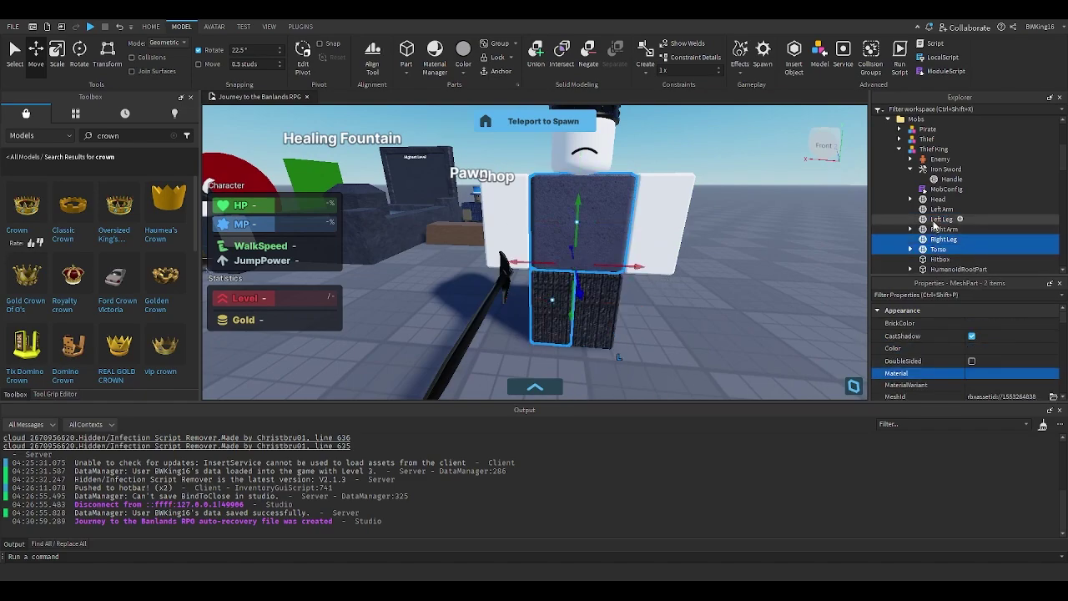
{"action": "left_click", "coordinate": [935, 241]}
{"action": "left_click", "coordinate": [936, 248]}
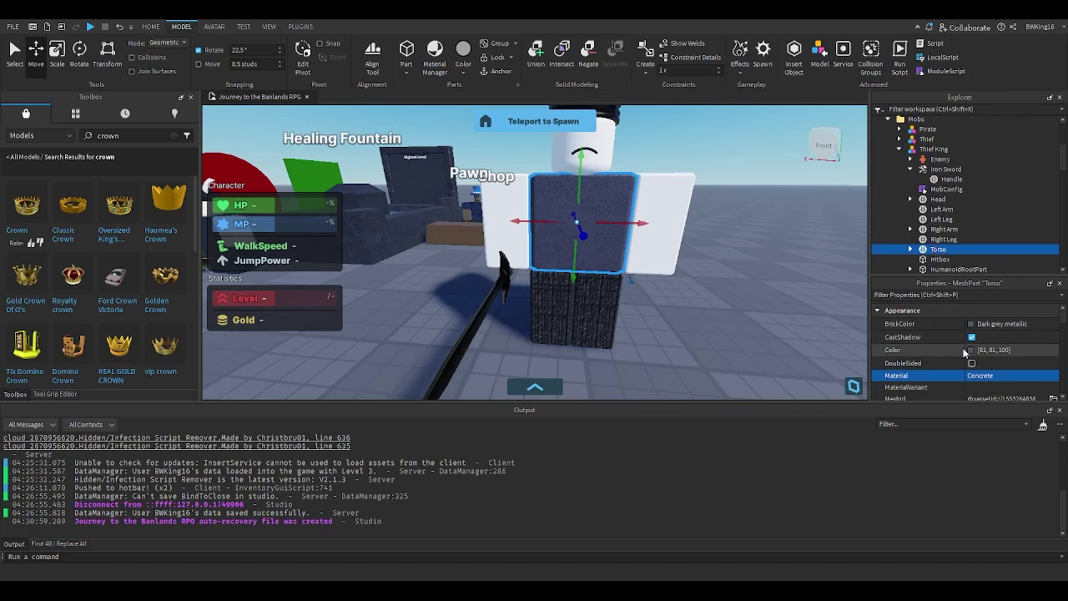
{"action": "left_click", "coordinate": [897, 349]}
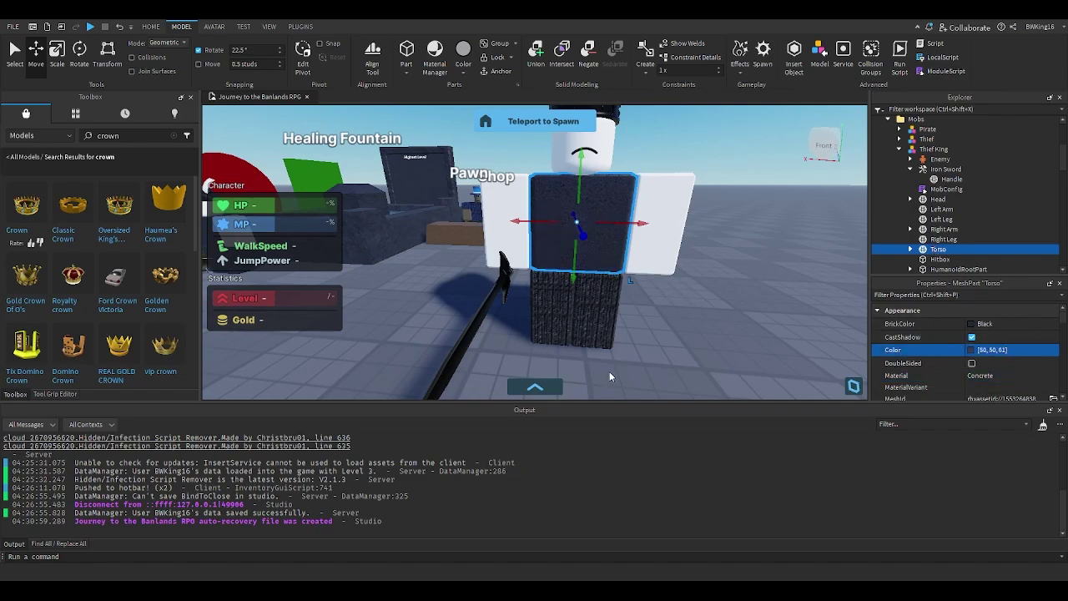
{"action": "left_click", "coordinate": [980, 375]}
{"action": "scroll", "coordinate": [979, 378], "scroll_direction": "down", "scroll_amount": 1}
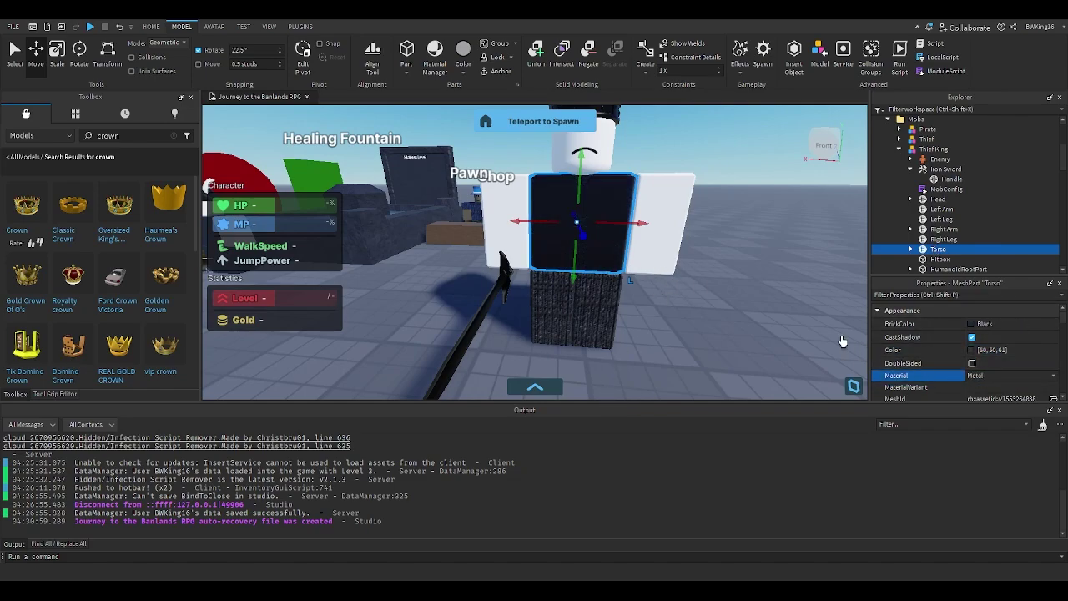
{"action": "left_click", "coordinate": [779, 301]}
Step: Move the Meshes/Crown part from the workspace into the Thief King's Head
{"action": "left_click", "coordinate": [687, 225]}
{"action": "scroll", "coordinate": [683, 222], "scroll_direction": "down", "scroll_amount": 5}
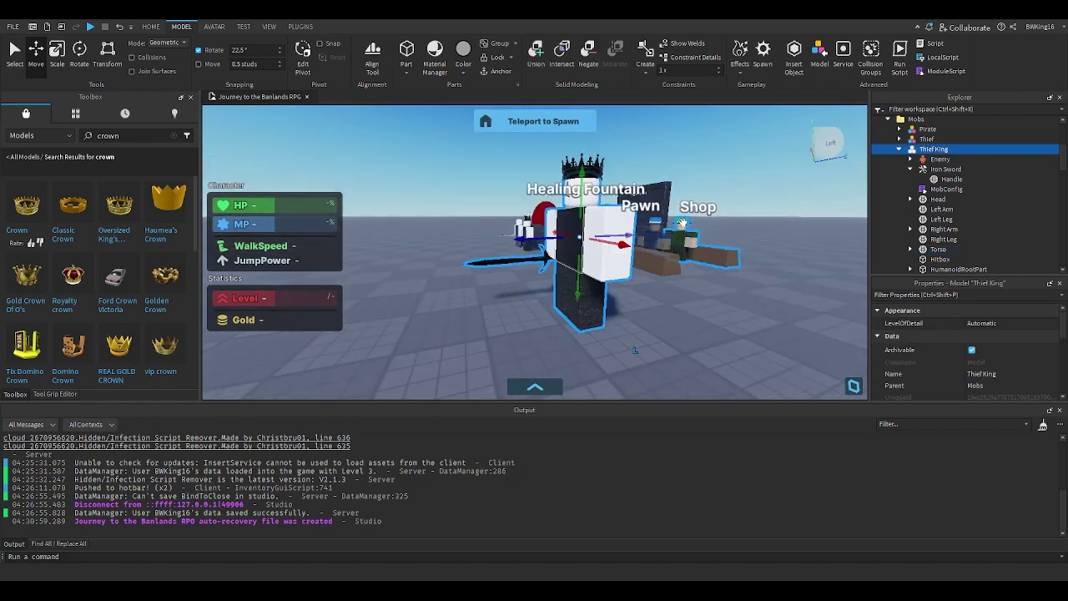
{"action": "left_click", "coordinate": [700, 227]}
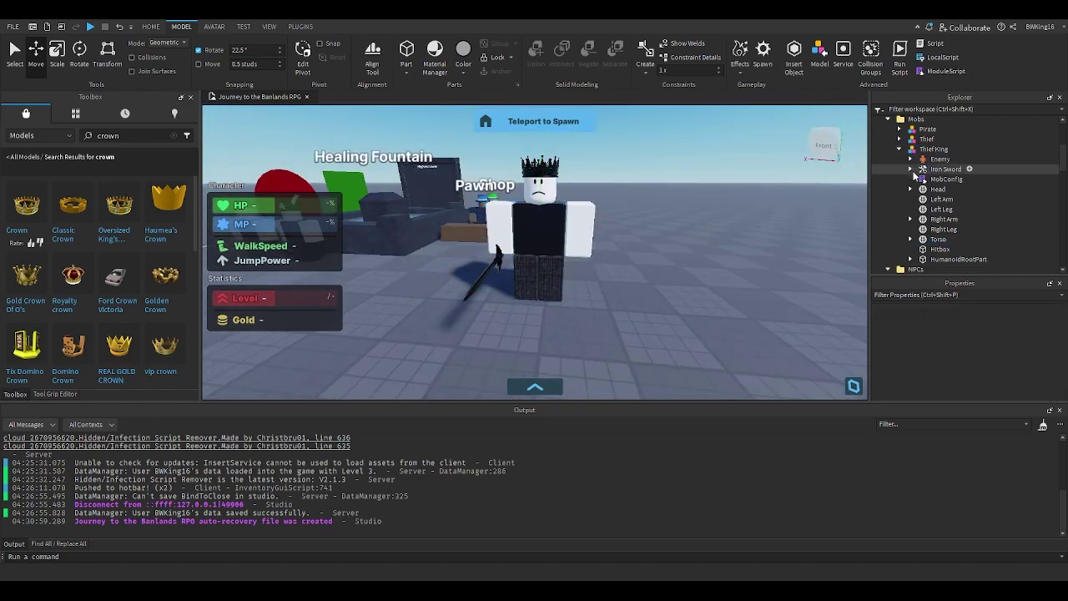
{"action": "left_click", "coordinate": [541, 174]}
{"action": "scroll", "coordinate": [944, 227], "scroll_direction": "down", "scroll_amount": 2}
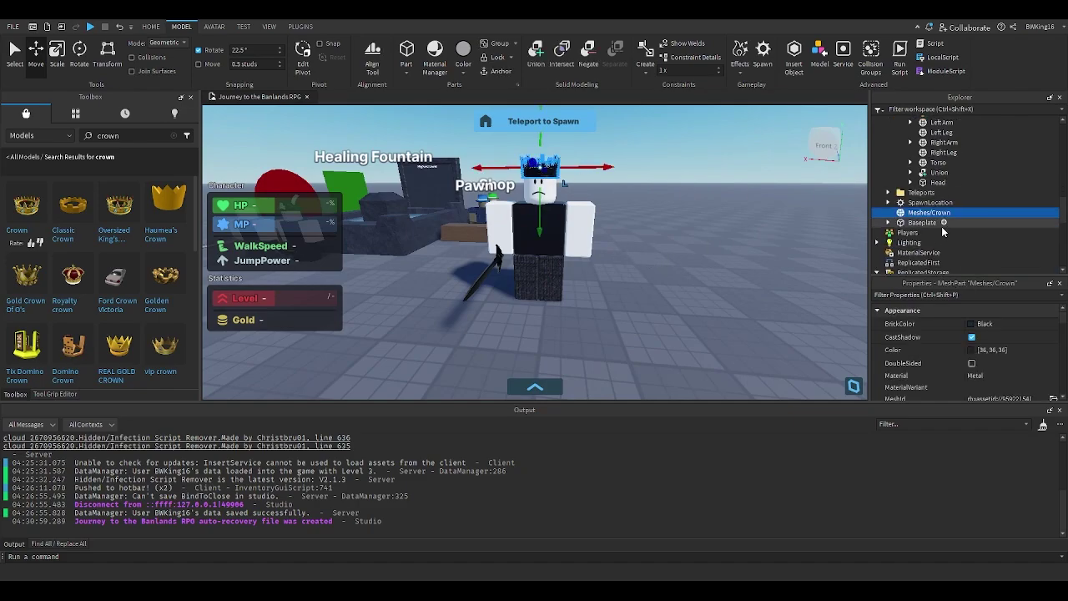
{"action": "left_click_drag", "start_coordinate": [912, 214], "coordinate": [943, 224]}
{"action": "left_click", "coordinate": [937, 240]}
{"action": "left_click", "coordinate": [910, 239]}
{"action": "left_click", "coordinate": [942, 223]}
{"action": "left_click", "coordinate": [743, 231]}
{"action": "right_click_drag", "start_coordinate": [744, 230], "coordinate": [744, 244]}
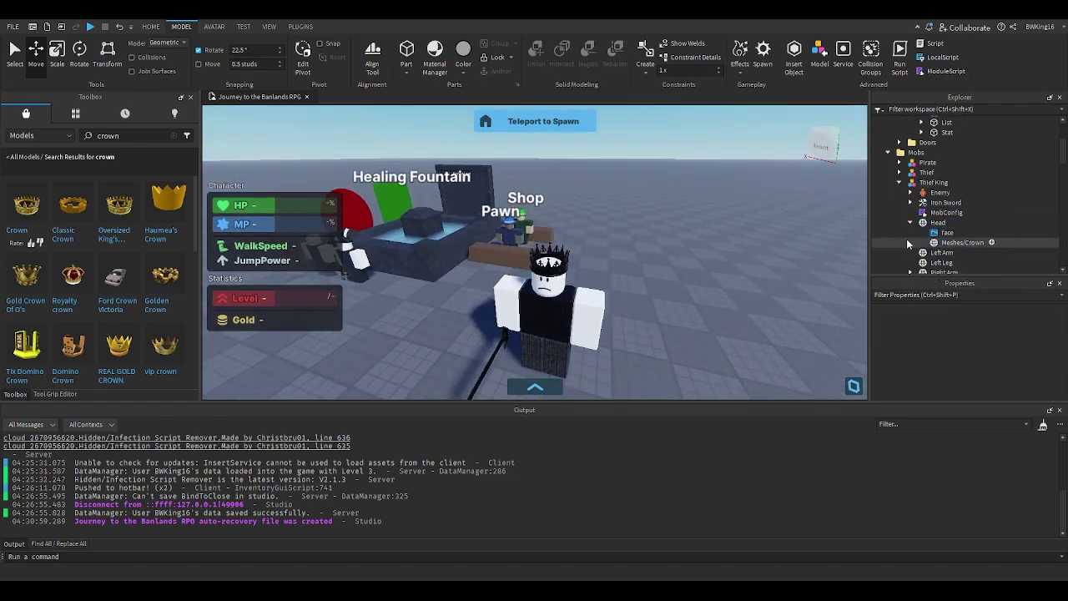
Step: Turn off CanCollide and turn on Massless for the crown inside the Thief King's Head
{"action": "left_click", "coordinate": [911, 223]}
{"action": "left_click", "coordinate": [915, 225]}
{"action": "key", "text": "f"}
{"action": "scroll", "coordinate": [736, 234], "scroll_direction": "down", "scroll_amount": 3}
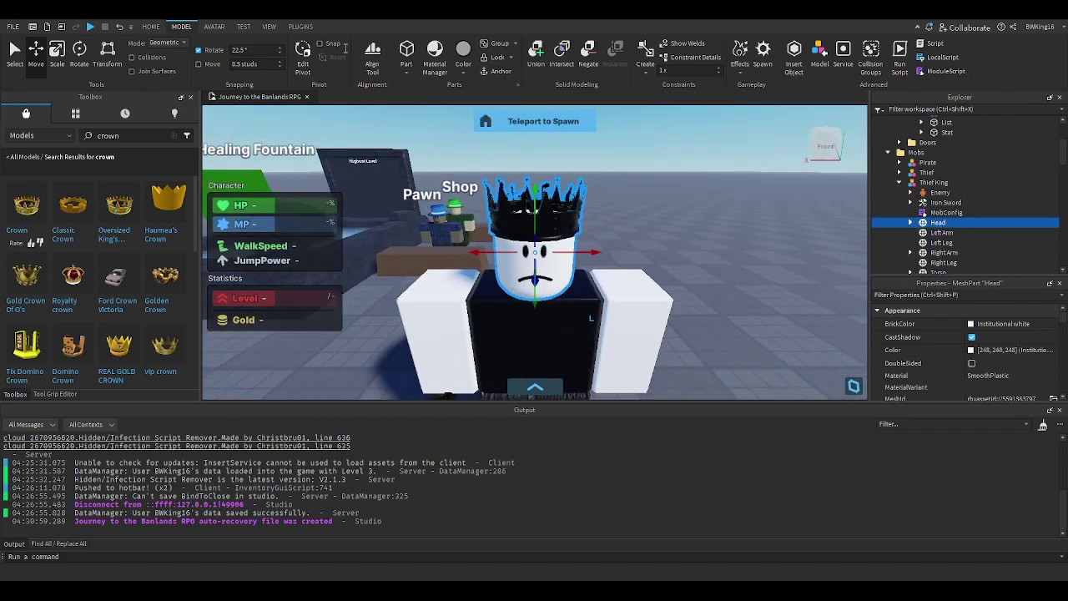
{"action": "left_click", "coordinate": [910, 222]}
{"action": "left_click", "coordinate": [961, 242]}
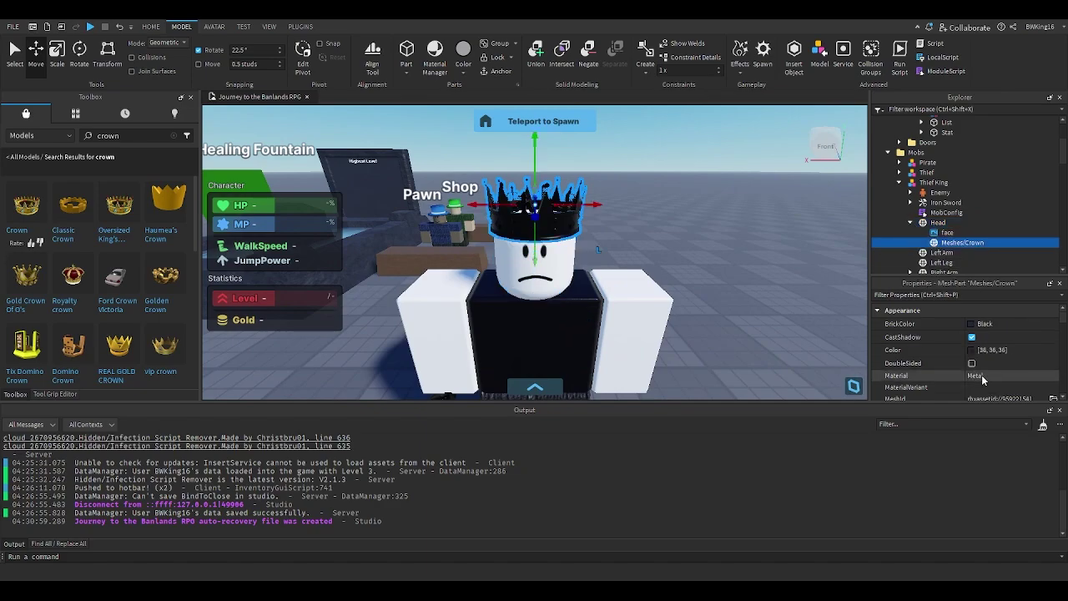
{"action": "scroll", "coordinate": [976, 365], "scroll_direction": "down", "scroll_amount": 3}
{"action": "scroll", "coordinate": [977, 365], "scroll_direction": "down", "scroll_amount": 10}
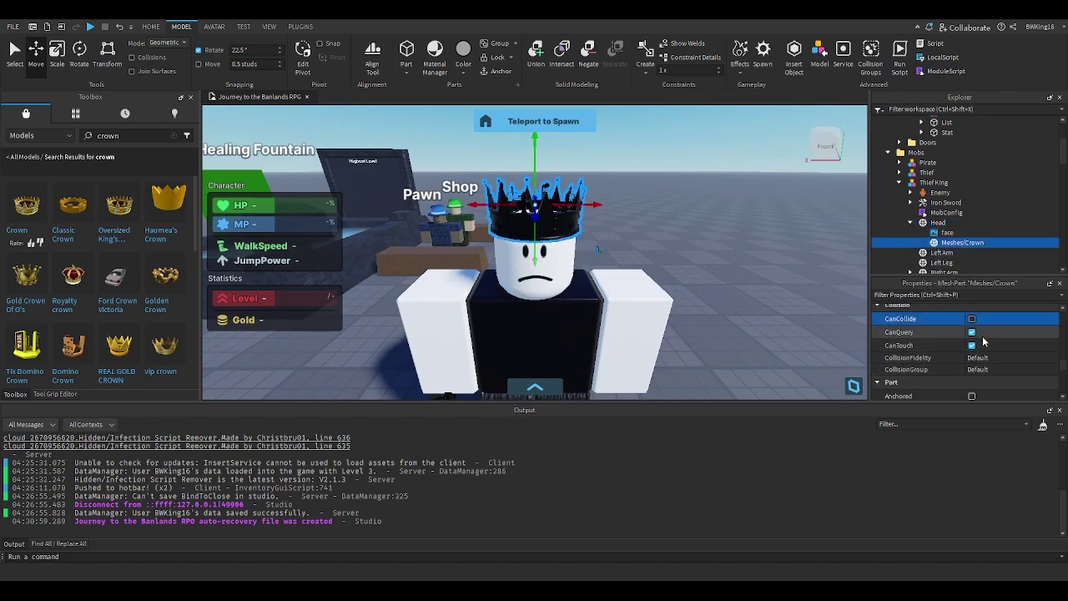
{"action": "left_click", "coordinate": [971, 389]}
Step: Join the Thief King's Head to the crown with a WeldConstraint
{"action": "left_click", "coordinate": [938, 221]}
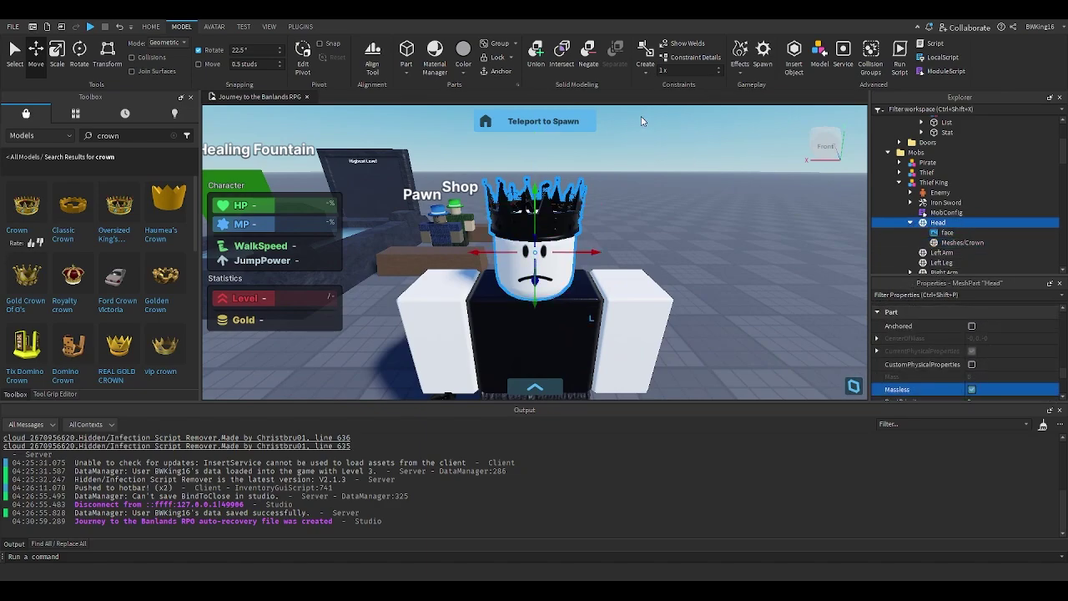
{"action": "left_click", "coordinate": [547, 271]}
{"action": "left_click", "coordinate": [546, 224]}
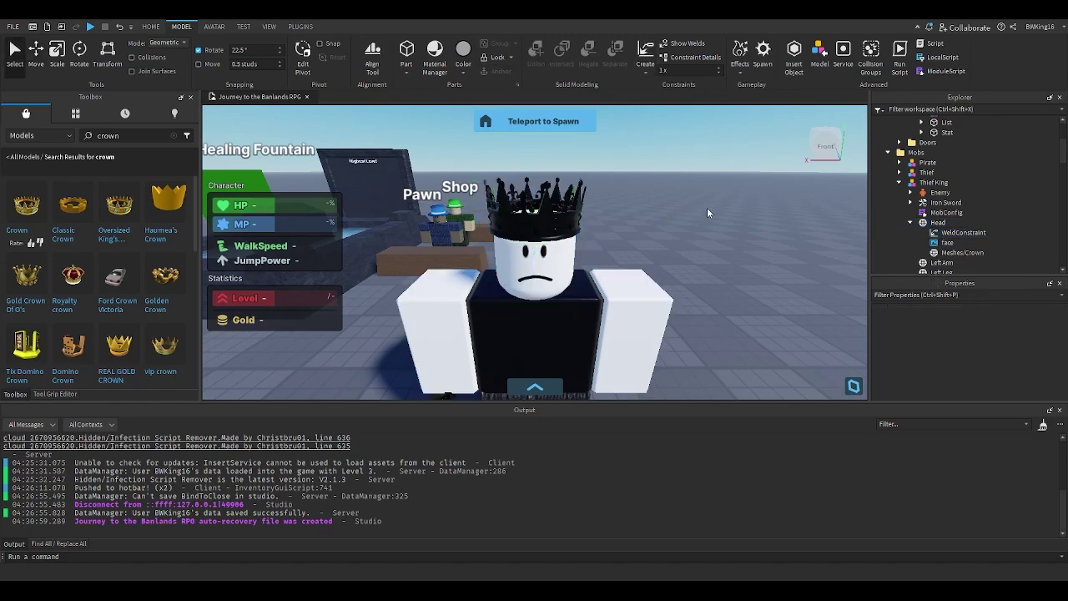
Step: Select the Pirate mob by the fountain and examine its contents
{"action": "right_click_drag", "start_coordinate": [708, 207], "coordinate": [708, 210]}
{"action": "key", "text": "w"}
{"action": "left_click", "coordinate": [927, 161]}
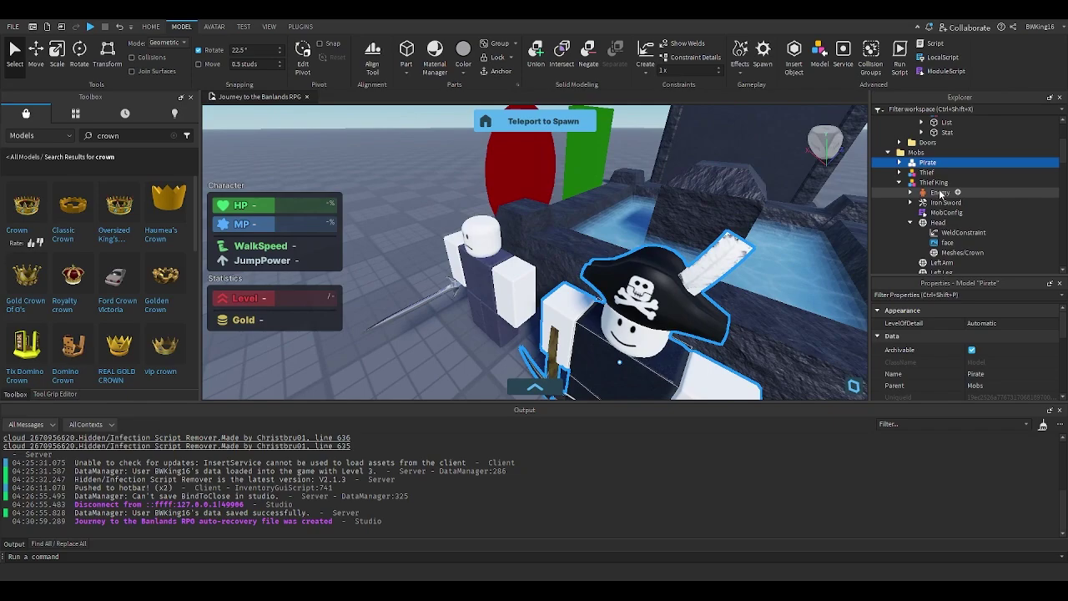
{"action": "left_click", "coordinate": [899, 162]}
{"action": "left_click", "coordinate": [899, 162]}
{"action": "right_click_drag", "start_coordinate": [636, 231], "coordinate": [636, 231]}
{"action": "left_click", "coordinate": [715, 270]}
{"action": "right_click_drag", "start_coordinate": [714, 271], "coordinate": [715, 260]}
Step: Return to the Thief King, collapse its Head contents and open its MobConfig script
{"action": "left_click", "coordinate": [714, 260]}
{"action": "key", "text": "f"}
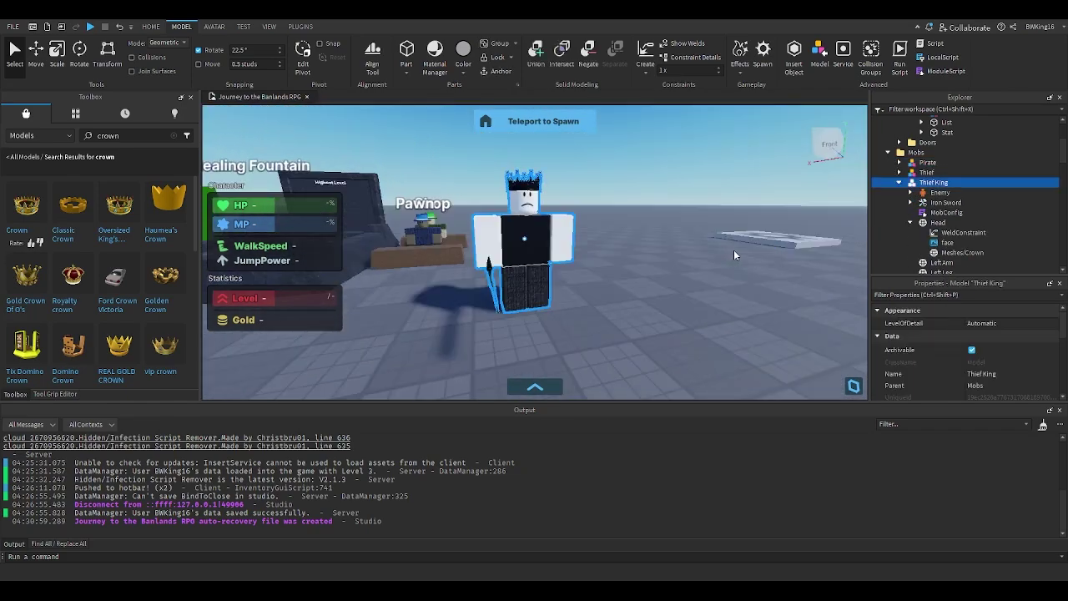
{"action": "left_click", "coordinate": [910, 203]}
{"action": "left_click", "coordinate": [911, 223]}
{"action": "left_click", "coordinate": [777, 221]}
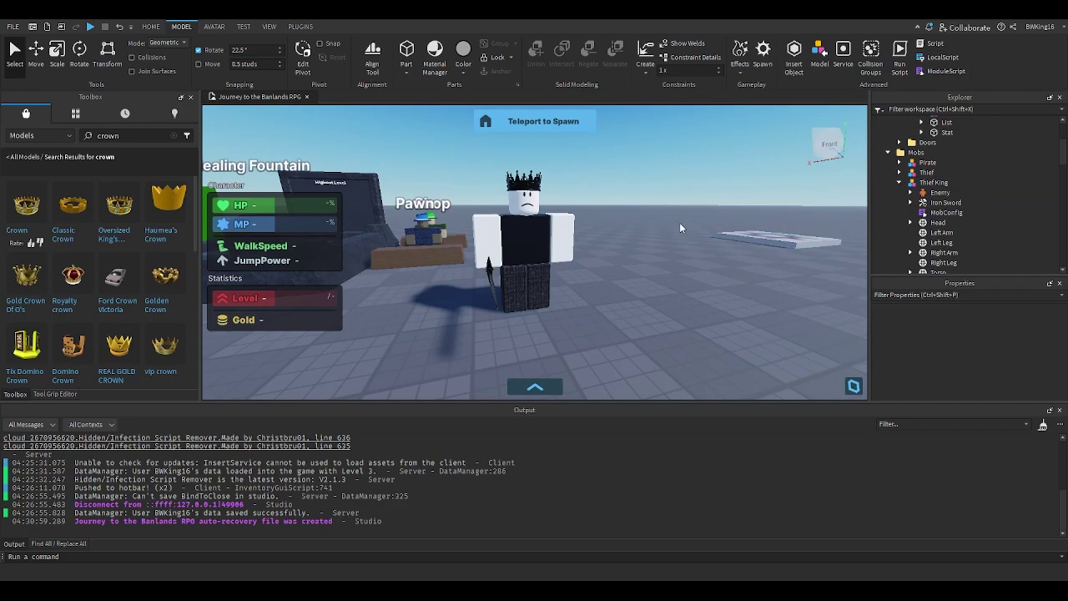
{"action": "right_click_drag", "start_coordinate": [679, 222], "coordinate": [683, 228]}
{"action": "key", "text": "s"}
{"action": "double_click", "coordinate": [968, 212]}
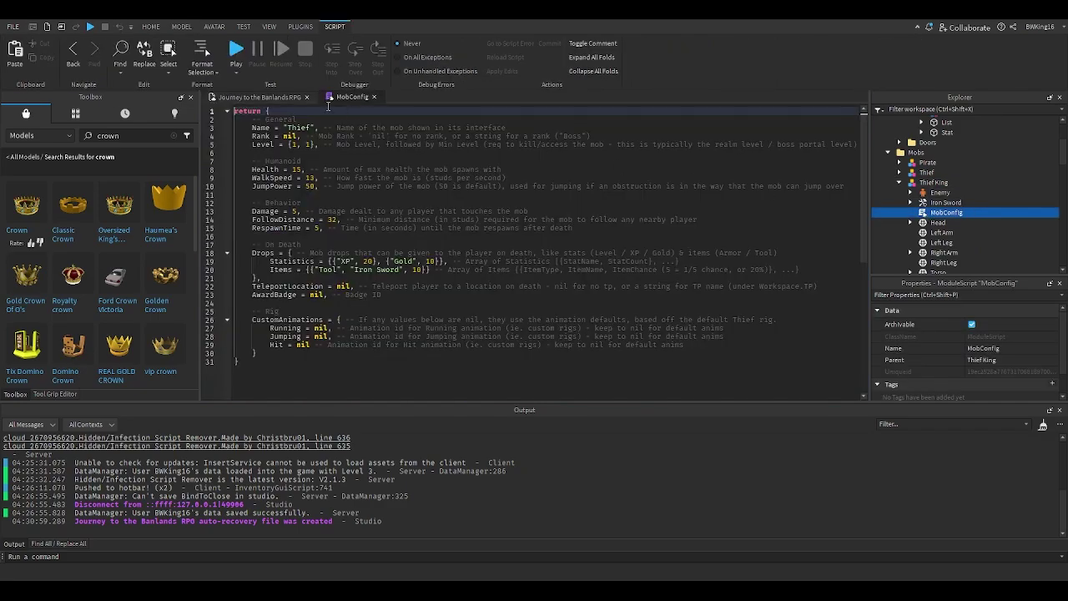
Step: Set the mob's Name to "Thief King" and its Rank to "Boss" in the MobConfig script
{"action": "left_click", "coordinate": [311, 127]}
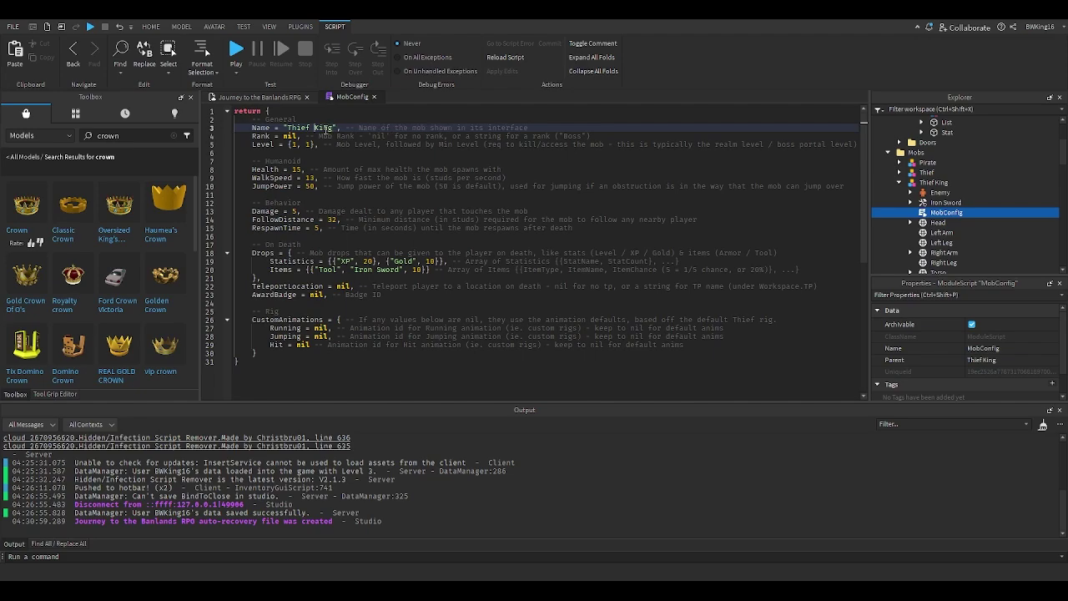
{"action": "key", "text": "Down"}
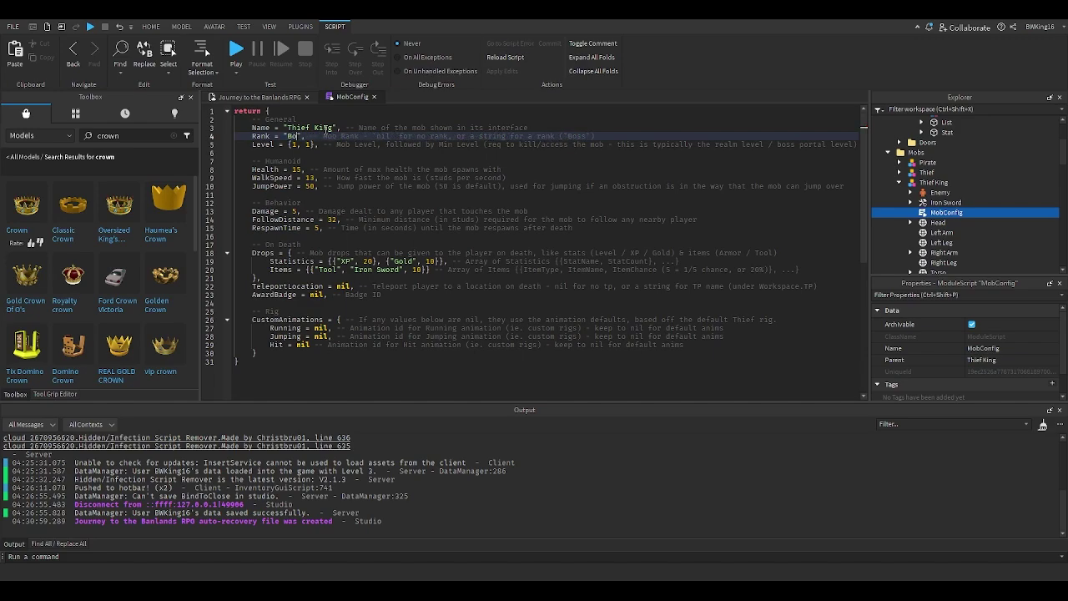
Step: Set the Thief King's Health to 25 and its Damage to 10 in MobConfig
{"action": "left_click", "coordinate": [294, 211]}
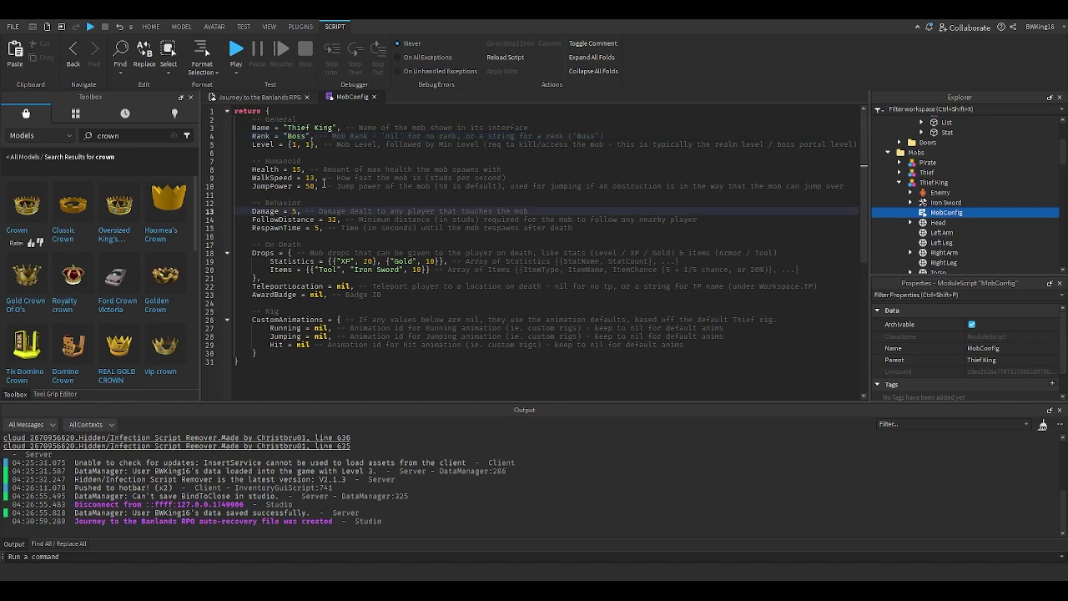
{"action": "double_click", "coordinate": [298, 169]}
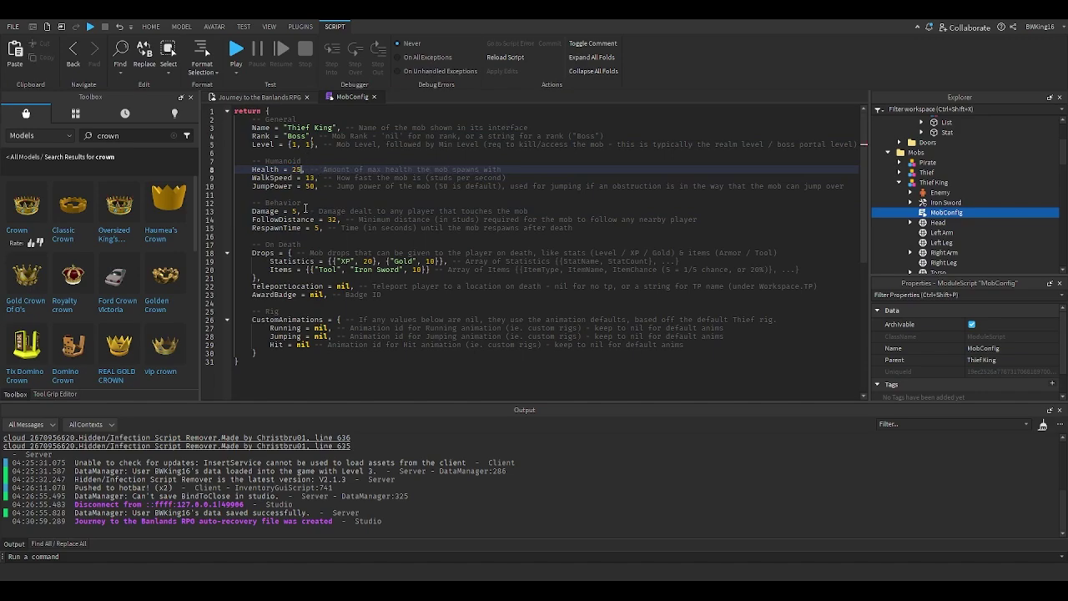
{"action": "left_click", "coordinate": [295, 212]}
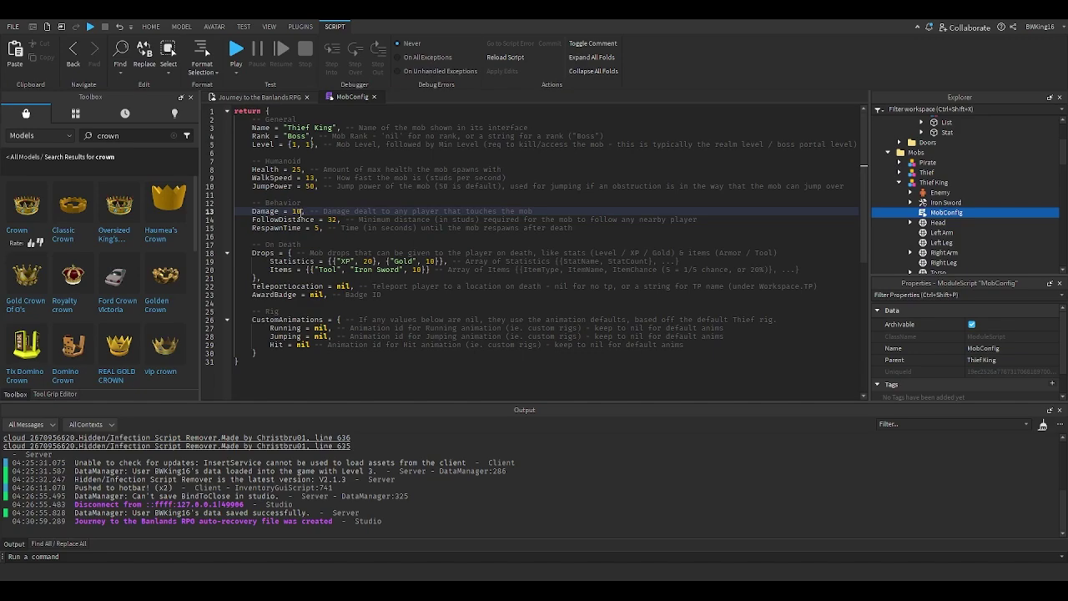
Step: Set the Thief King's drops to 50 XP and 25 Gold, and its mob level to 6
{"action": "left_click", "coordinate": [367, 261]}
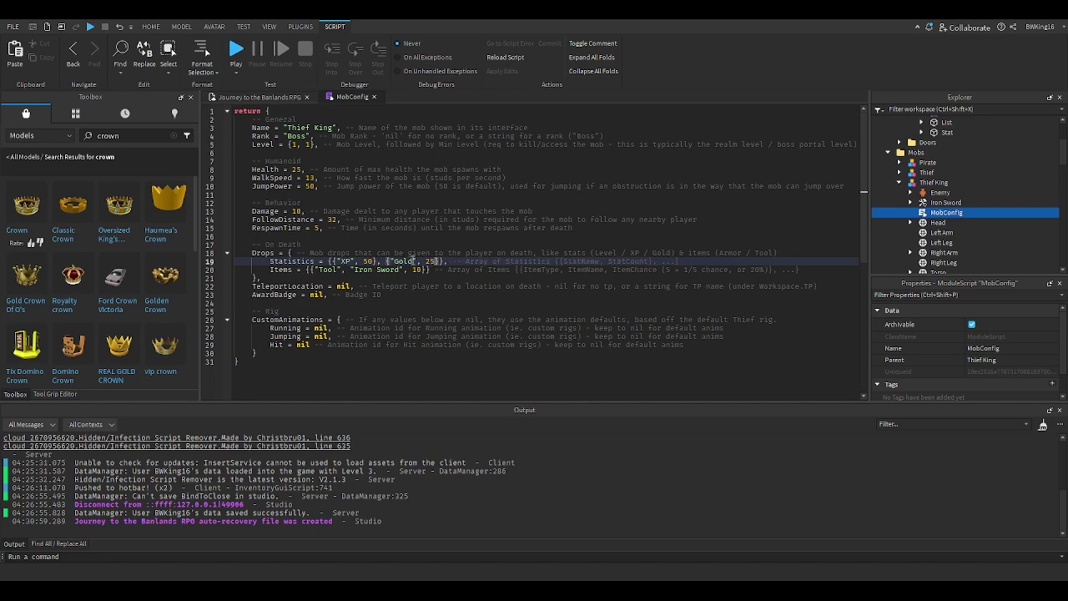
{"action": "left_click", "coordinate": [322, 229]}
{"action": "left_click", "coordinate": [333, 220]}
{"action": "left_click", "coordinate": [312, 186]}
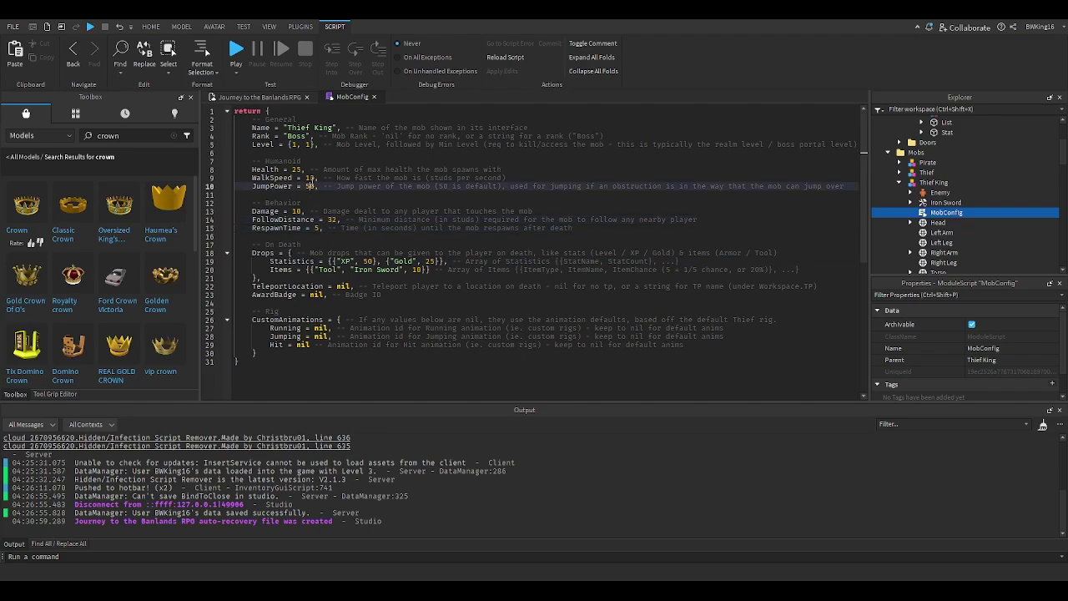
{"action": "left_click", "coordinate": [310, 178]}
{"action": "left_click", "coordinate": [293, 144]}
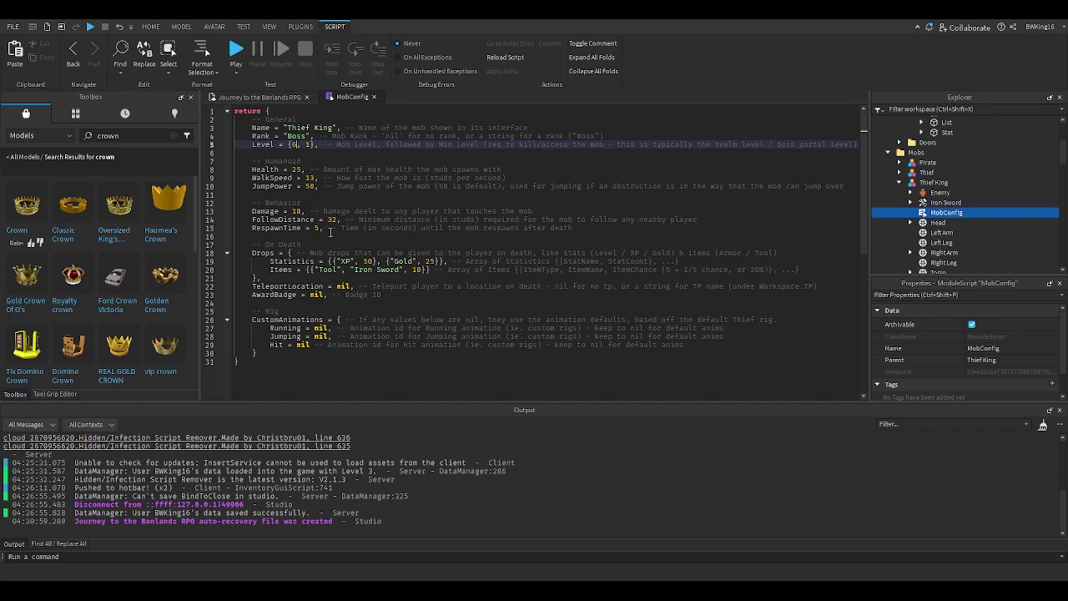
Step: Return to the Journey to the Banlands RPG place view and start a playtest
{"action": "left_click", "coordinate": [276, 99]}
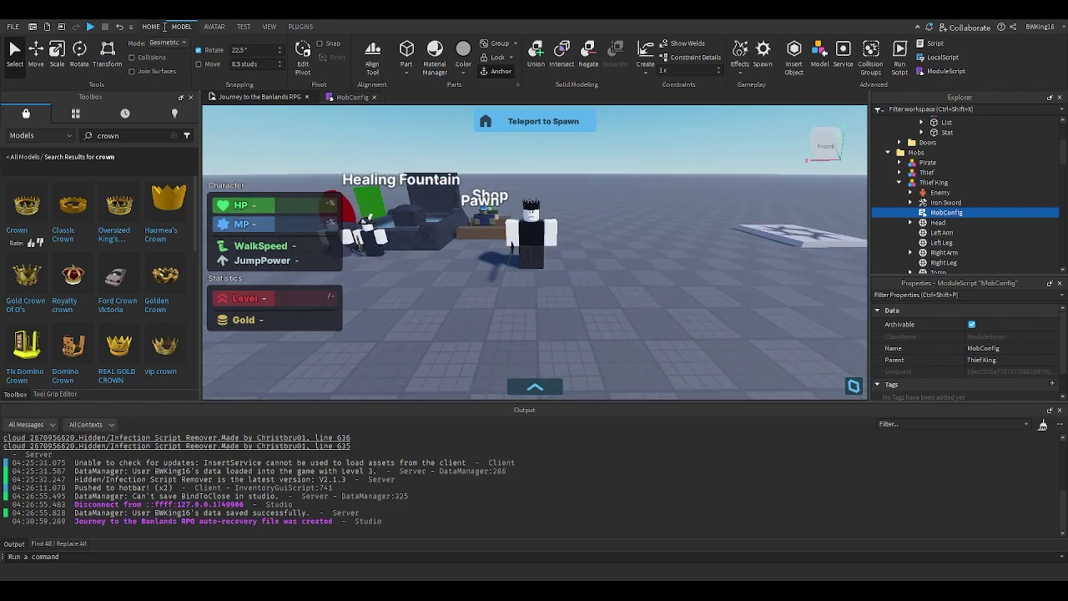
{"action": "left_click", "coordinate": [911, 202]}
{"action": "left_click", "coordinate": [702, 245]}
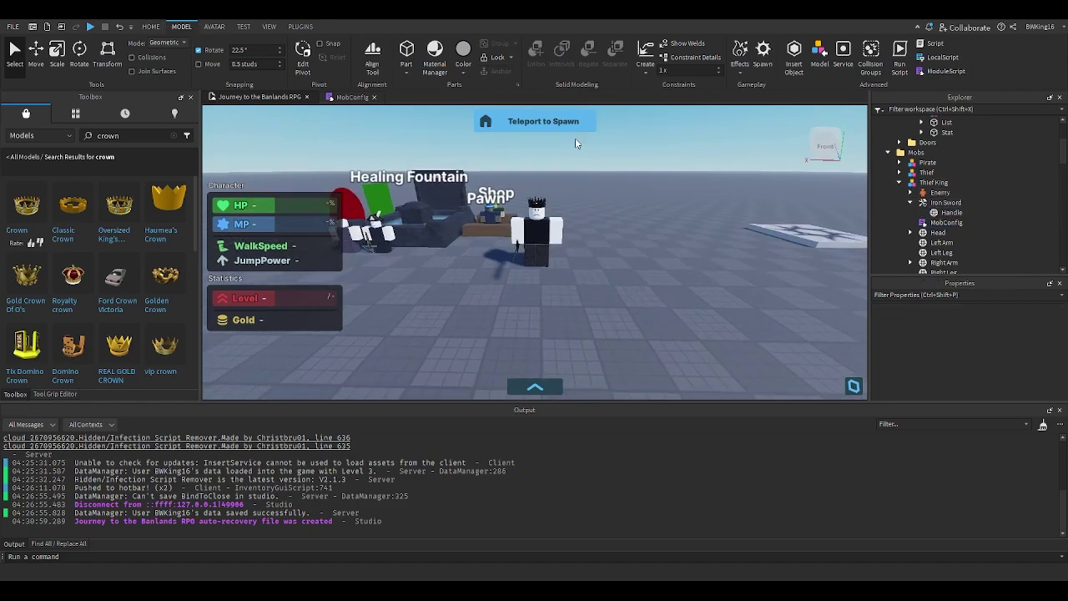
{"action": "left_click", "coordinate": [151, 27]}
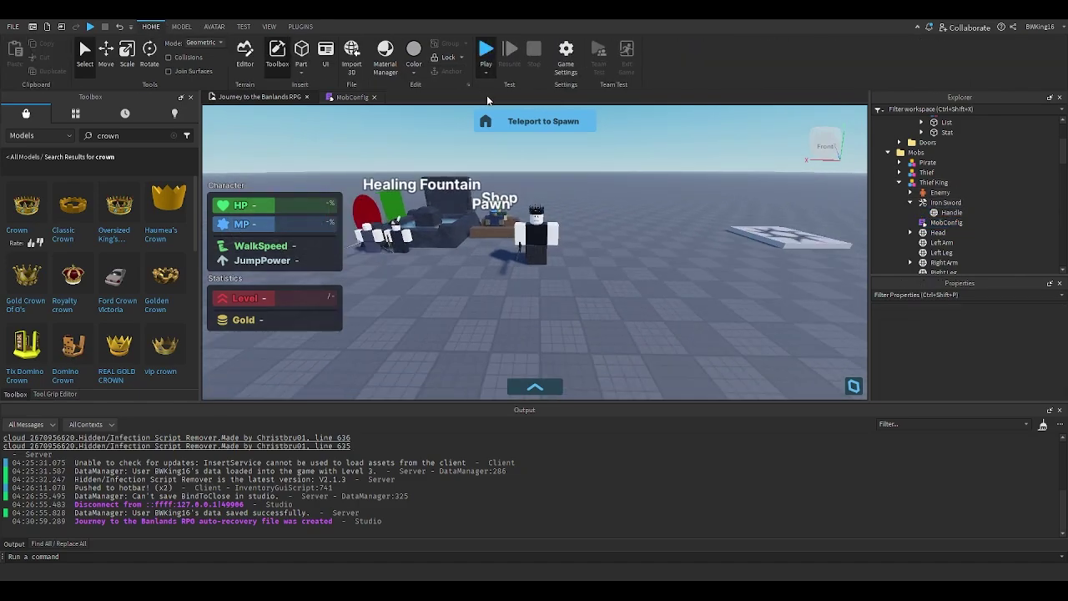
{"action": "key", "text": "F5"}
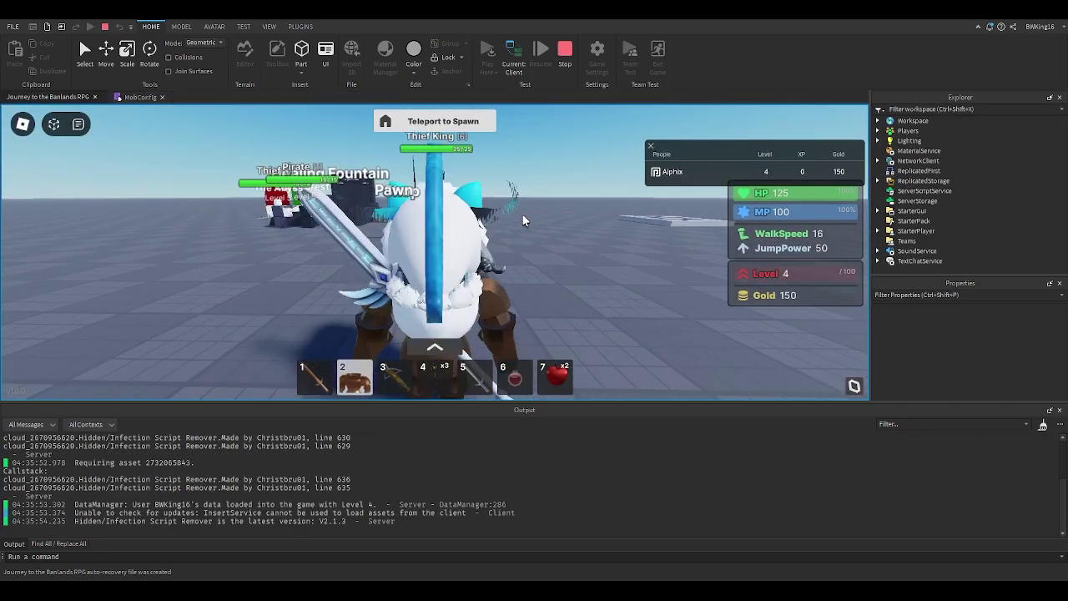
Step: Back away from the Thief King in first-person view and examine how it follows and attacks
{"action": "scroll", "coordinate": [523, 216], "scroll_direction": "up", "scroll_amount": 5}
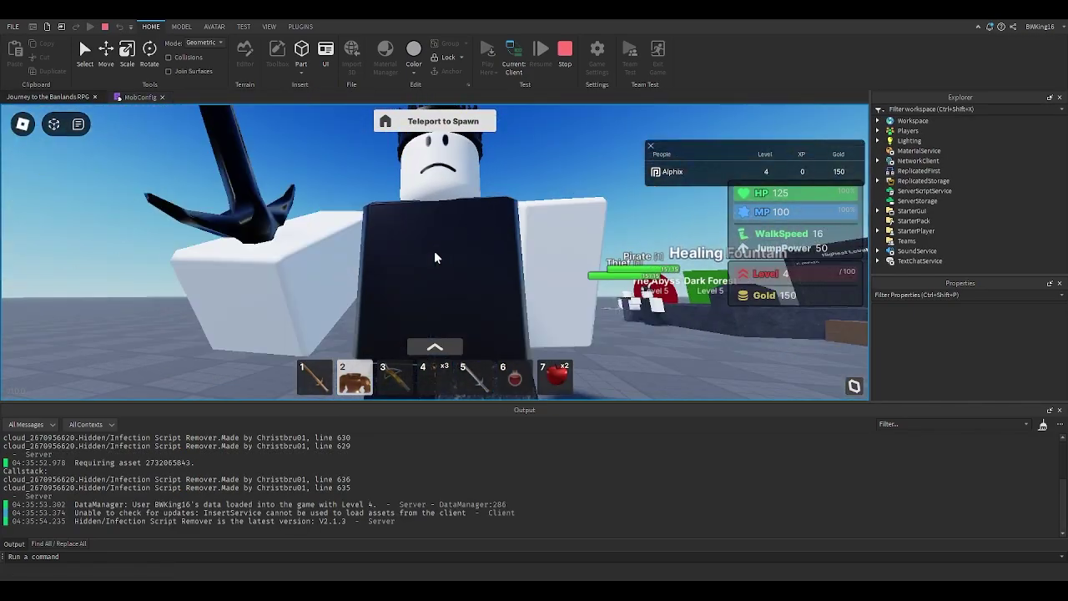
{"action": "key", "text": "s"}
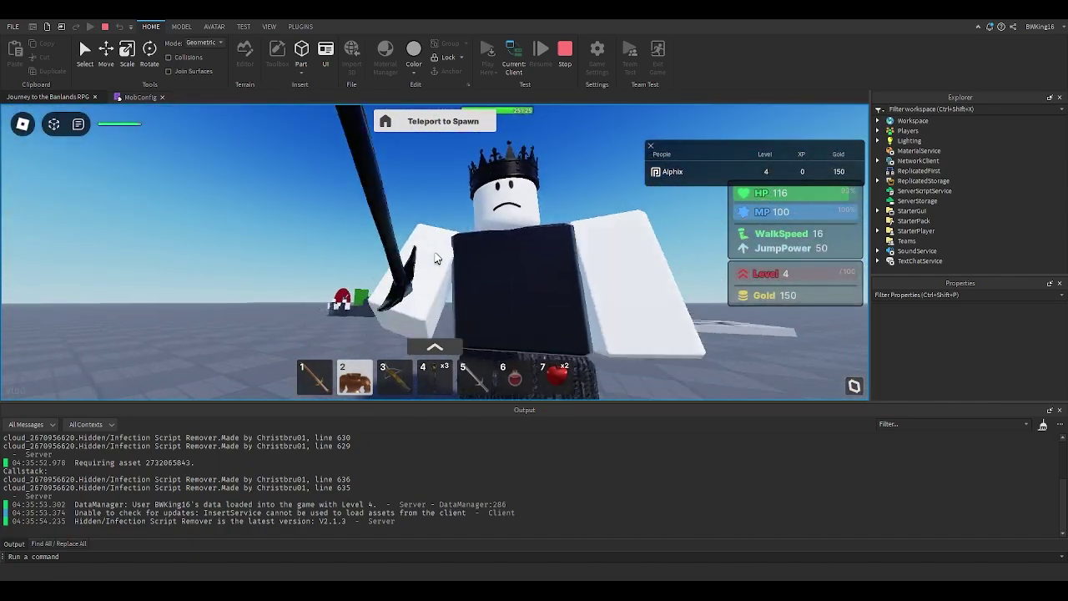
{"action": "key", "text": "s"}
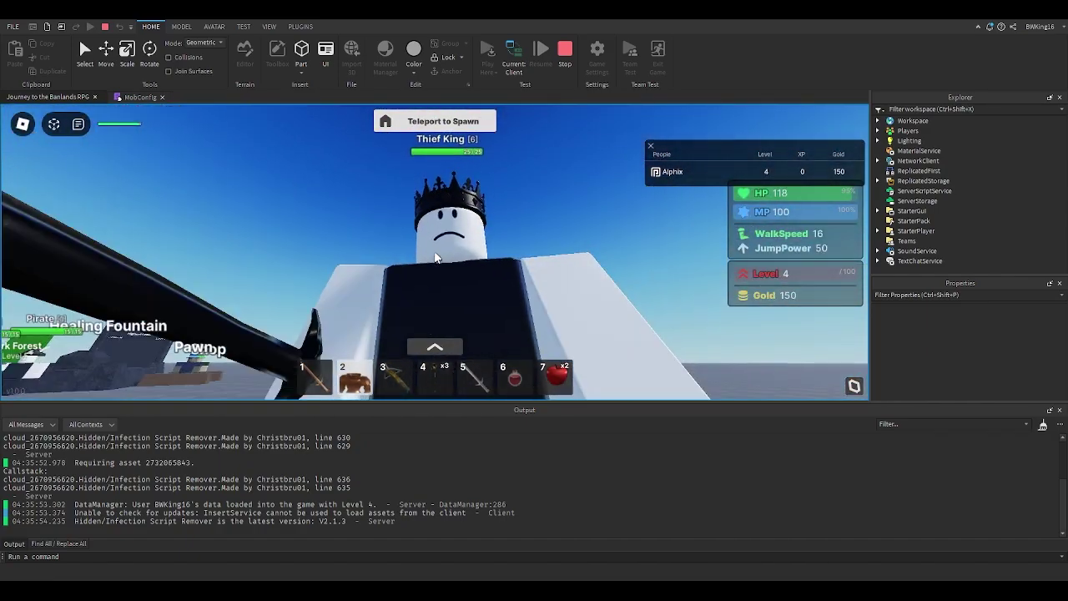
Step: Fight the Thief King with the weapon in hotbar slot 4, finishing it off with the crossbow in slot 3
{"action": "key", "text": "s"}
{"action": "key", "text": "4"}
{"action": "left_click", "coordinate": [434, 259]}
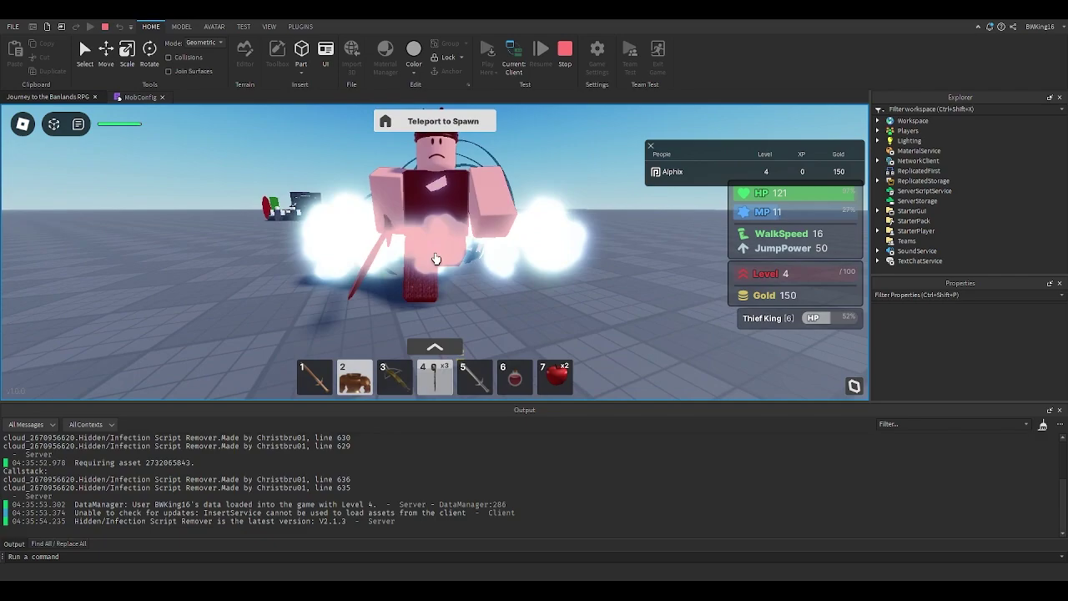
{"action": "key", "text": "s"}
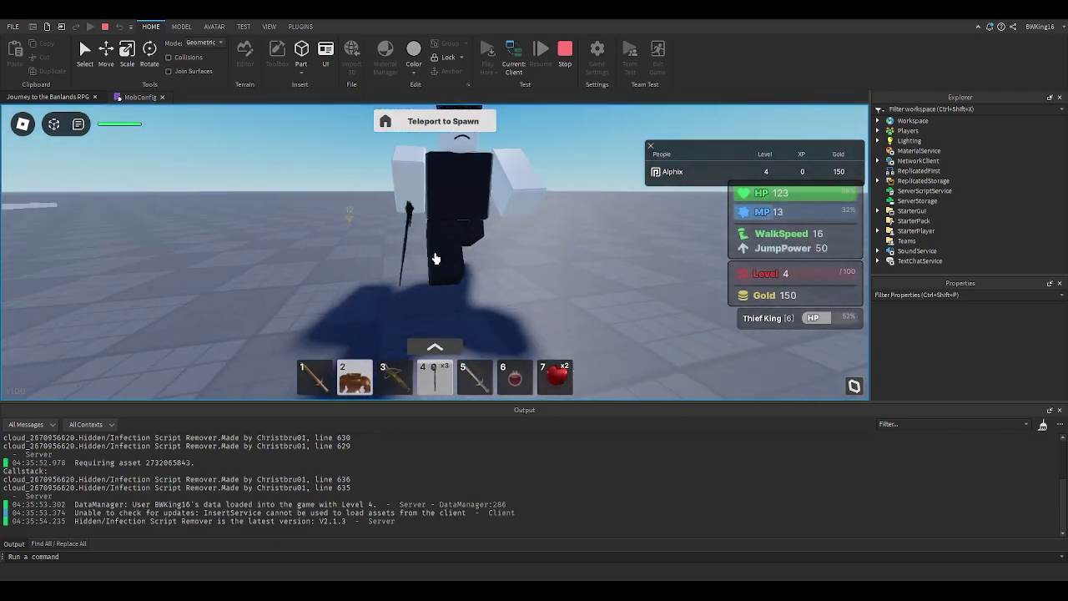
{"action": "key", "text": "s"}
{"action": "left_click", "coordinate": [436, 259]}
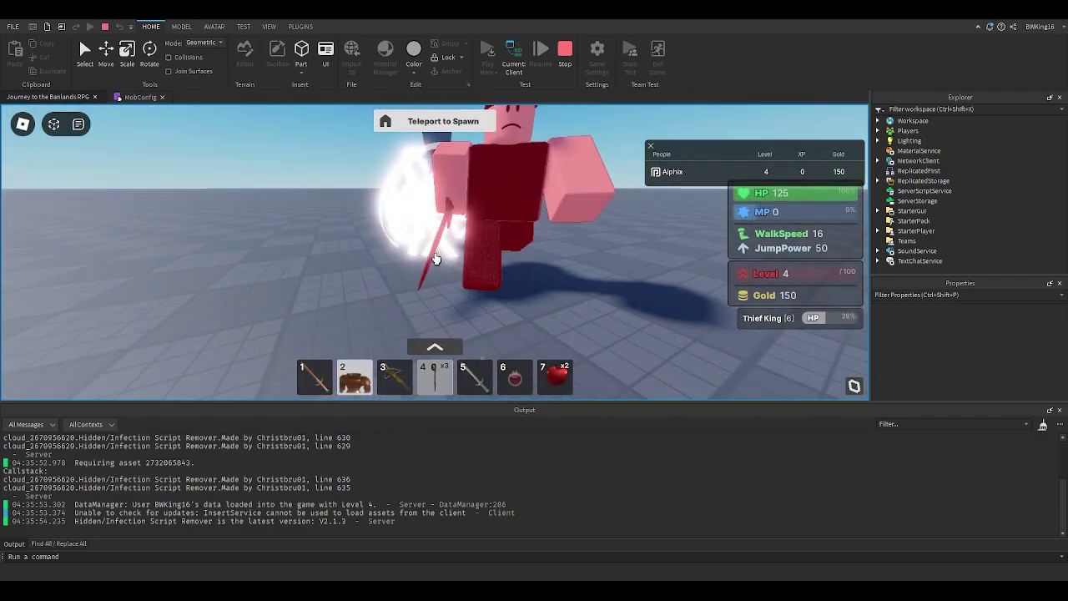
{"action": "key", "text": "3"}
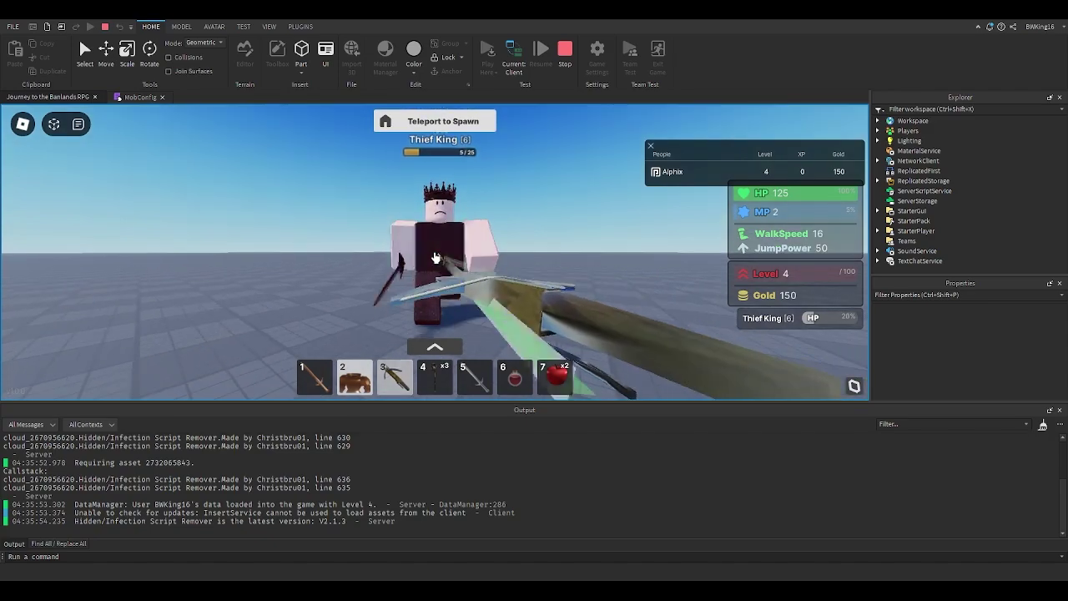
{"action": "left_click", "coordinate": [436, 259]}
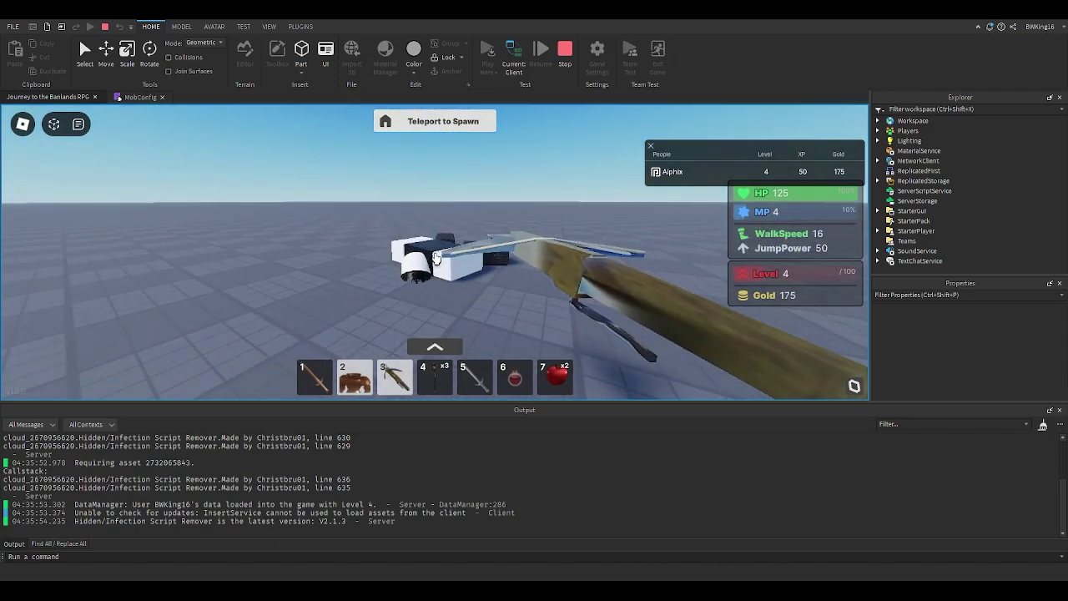
Step: Inspect the defeated Thief King's body and end the playtest
{"action": "key", "text": "w"}
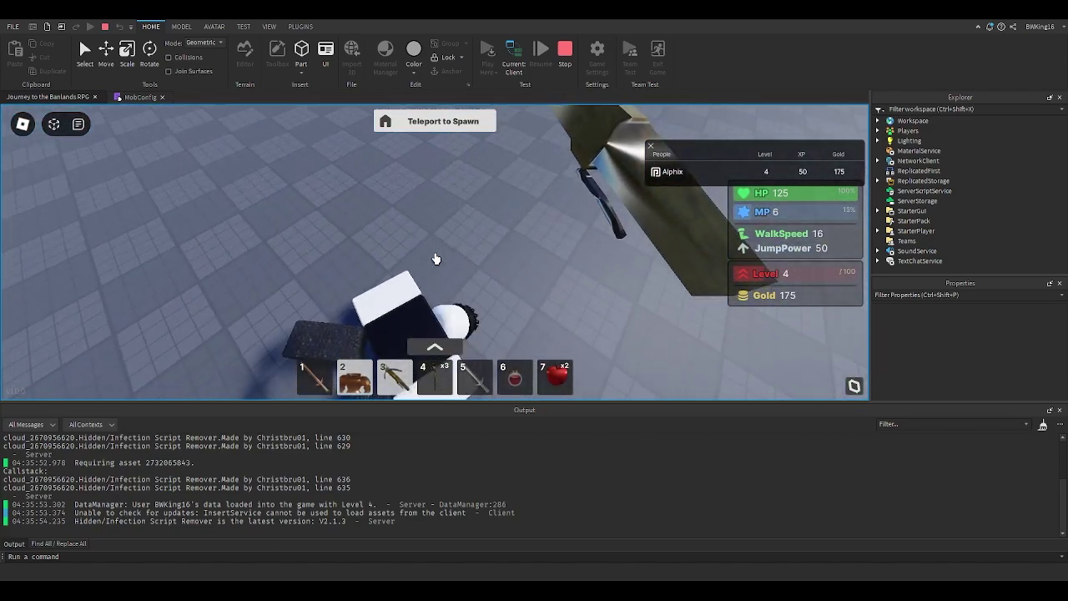
{"action": "scroll", "coordinate": [436, 259], "scroll_direction": "down", "scroll_amount": 5}
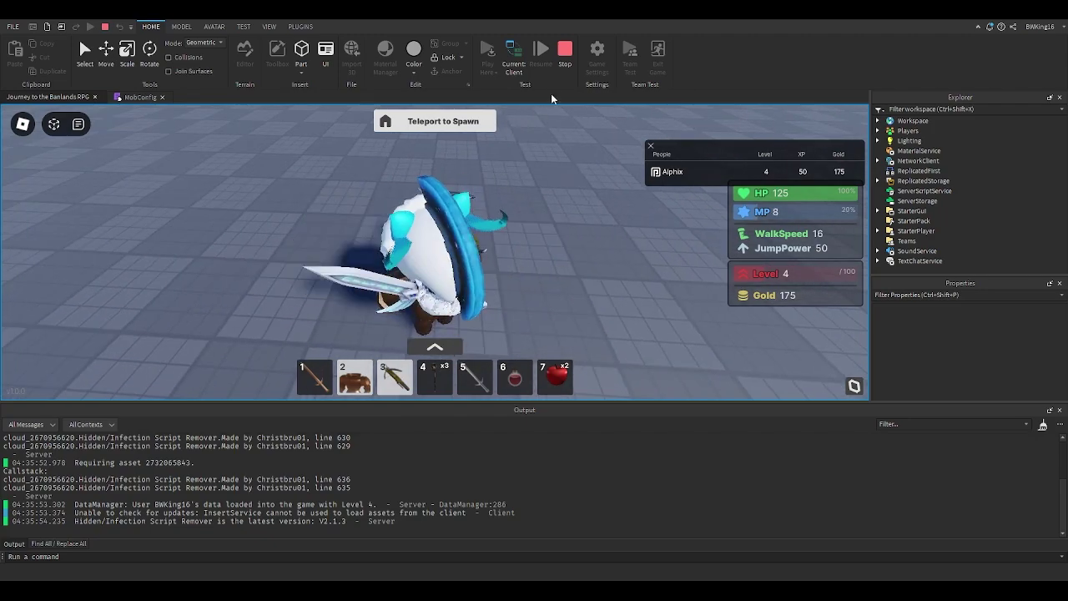
{"action": "left_click", "coordinate": [567, 75]}
{"action": "left_click", "coordinate": [566, 72]}
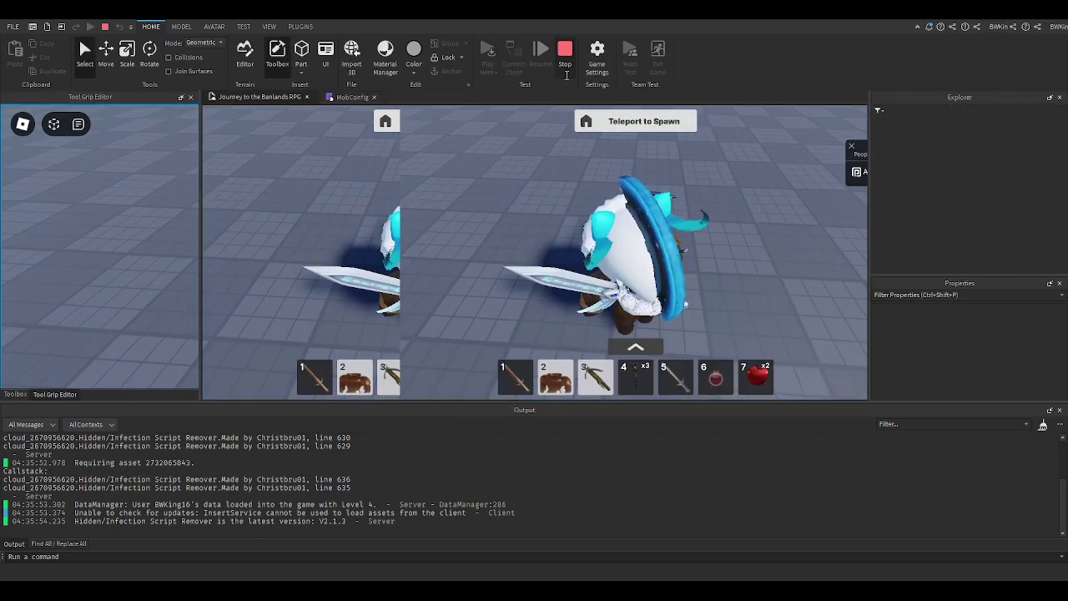
Step: Select the Thief King, focus the view on it and collapse its Iron Sword contents
{"action": "left_click", "coordinate": [542, 303]}
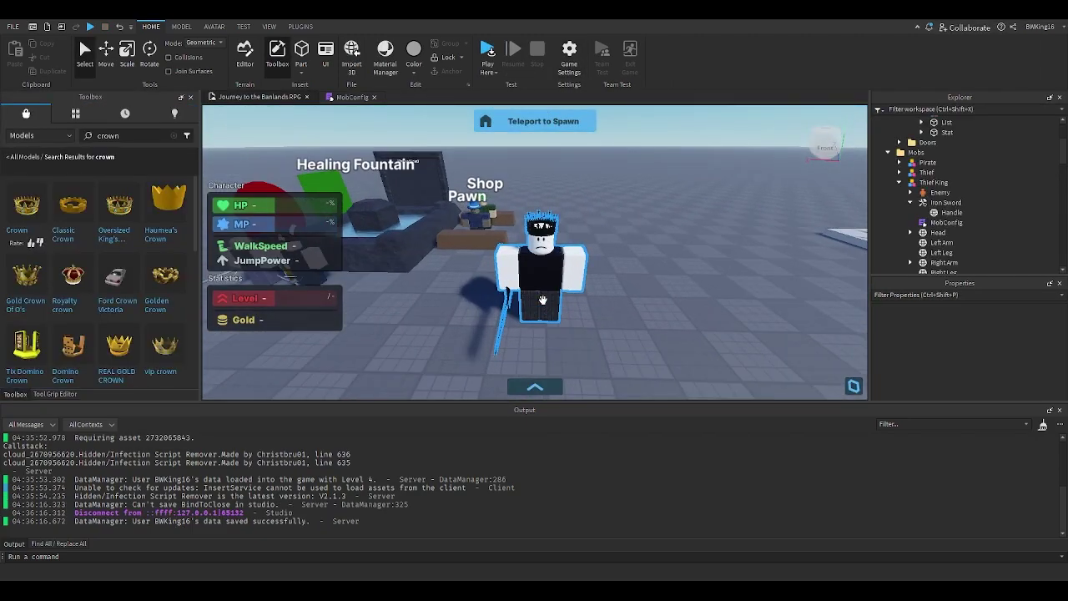
{"action": "key", "text": "f"}
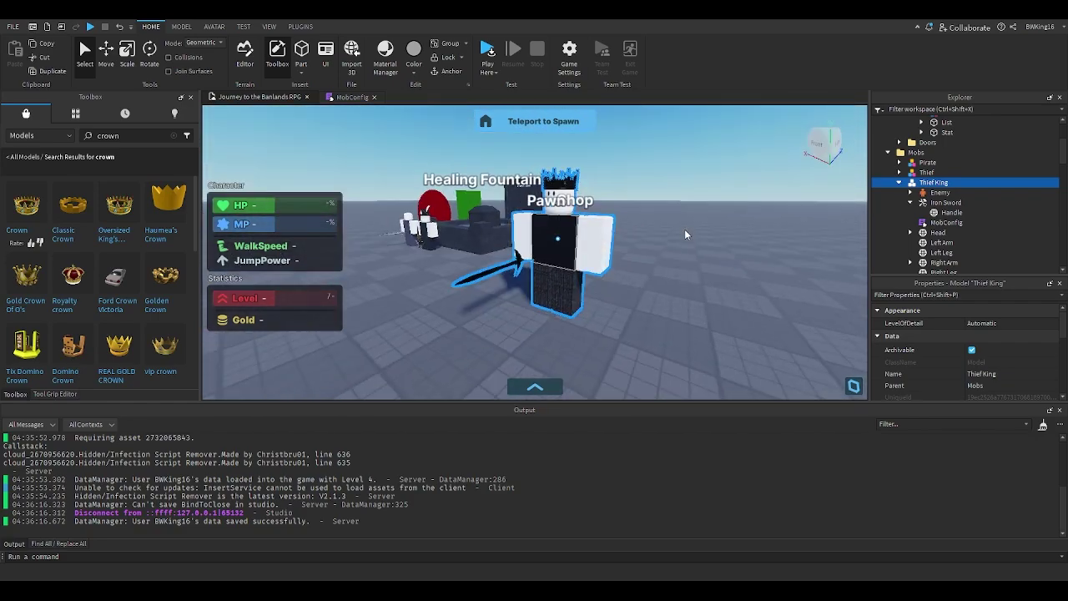
{"action": "left_click", "coordinate": [911, 203]}
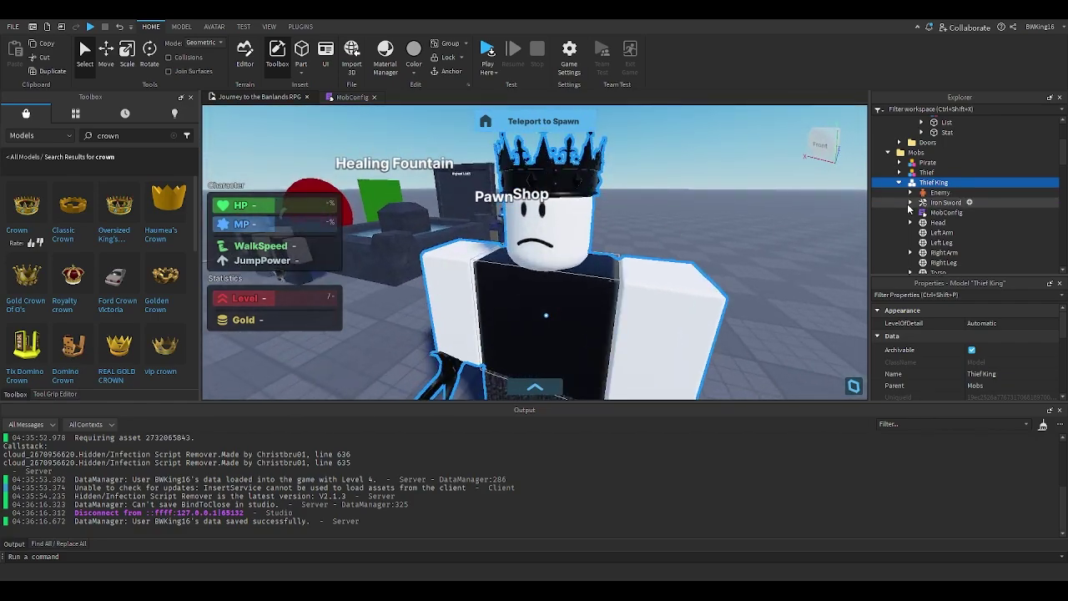
Step: Examine the mobs beside the Healing Fountain and return to the Thief King
{"action": "left_click", "coordinate": [773, 230]}
{"action": "right_click_drag", "start_coordinate": [768, 227], "coordinate": [769, 228]}
{"action": "key", "text": "w"}
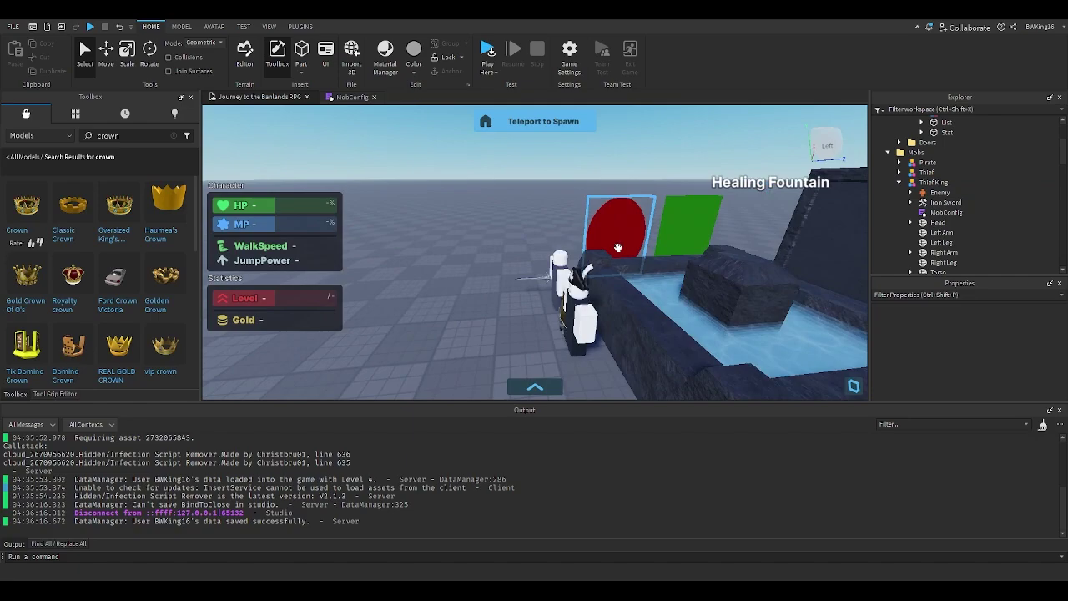
{"action": "right_click_drag", "start_coordinate": [615, 258], "coordinate": [614, 259]}
{"action": "left_click", "coordinate": [614, 259]}
{"action": "key", "text": "s"}
{"action": "key", "text": "d"}
{"action": "key", "text": "w"}
{"action": "key", "text": "a"}
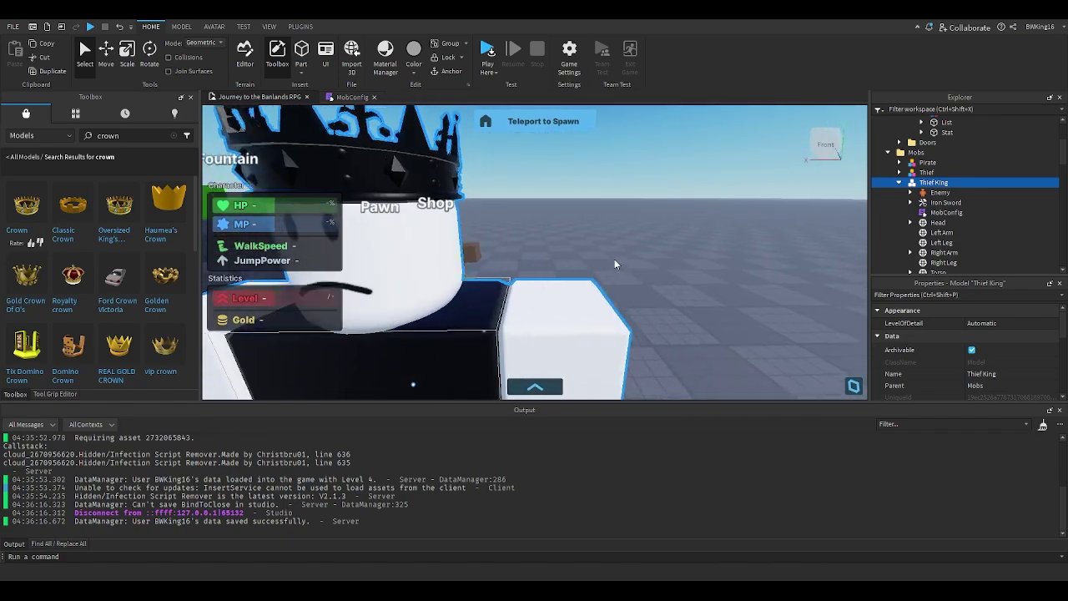
{"action": "key", "text": "s"}
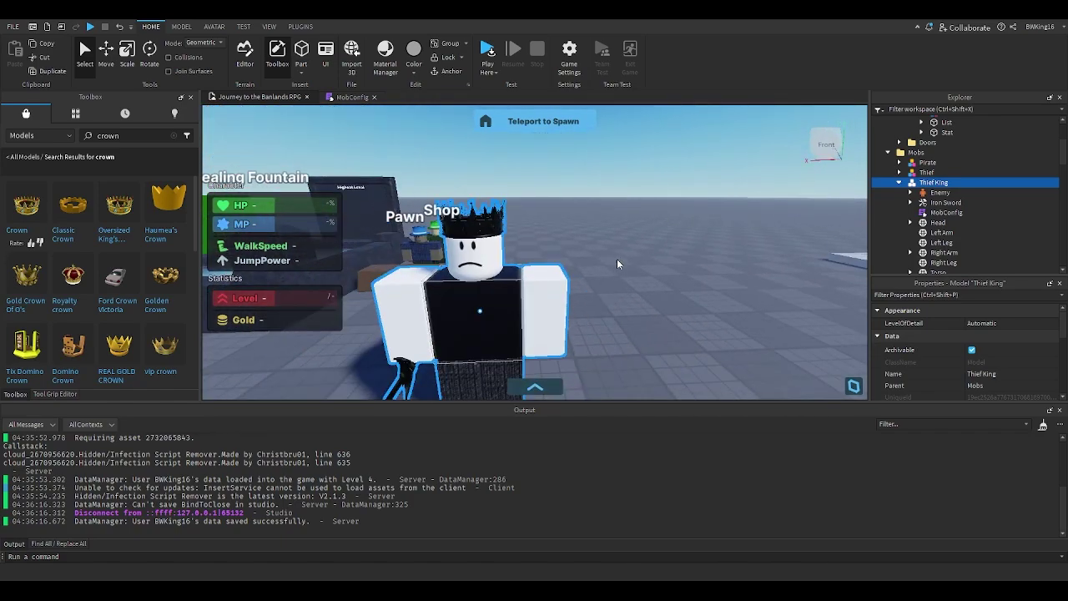
Step: Review the BreakJointsOnDeath setting of the Thief King's Enemy humanoid, leaving the selection cleared
{"action": "left_click", "coordinate": [933, 193]}
{"action": "scroll", "coordinate": [947, 344], "scroll_direction": "down", "scroll_amount": 6}
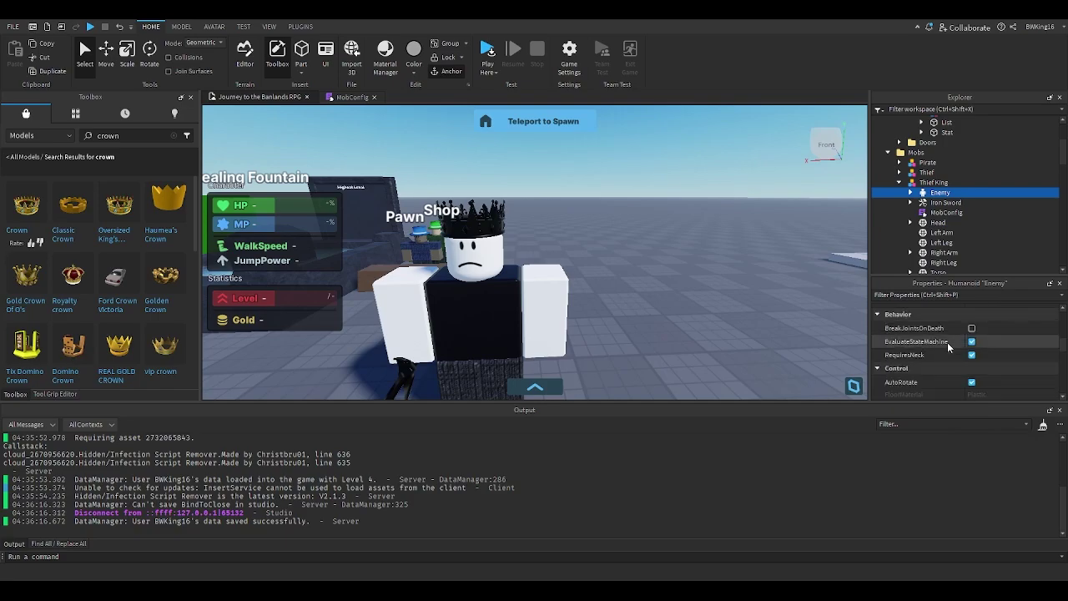
{"action": "scroll", "coordinate": [912, 322], "scroll_direction": "up", "scroll_amount": 2}
{"action": "scroll", "coordinate": [912, 322], "scroll_direction": "down", "scroll_amount": 2}
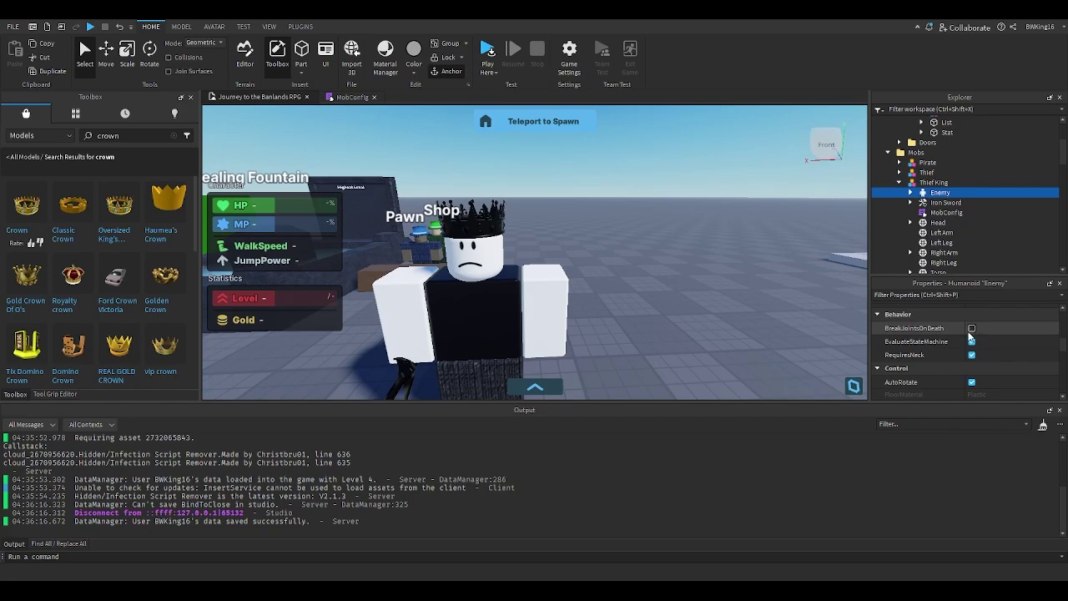
{"action": "left_click", "coordinate": [722, 293]}
{"action": "right_click_drag", "start_coordinate": [692, 268], "coordinate": [689, 268]}
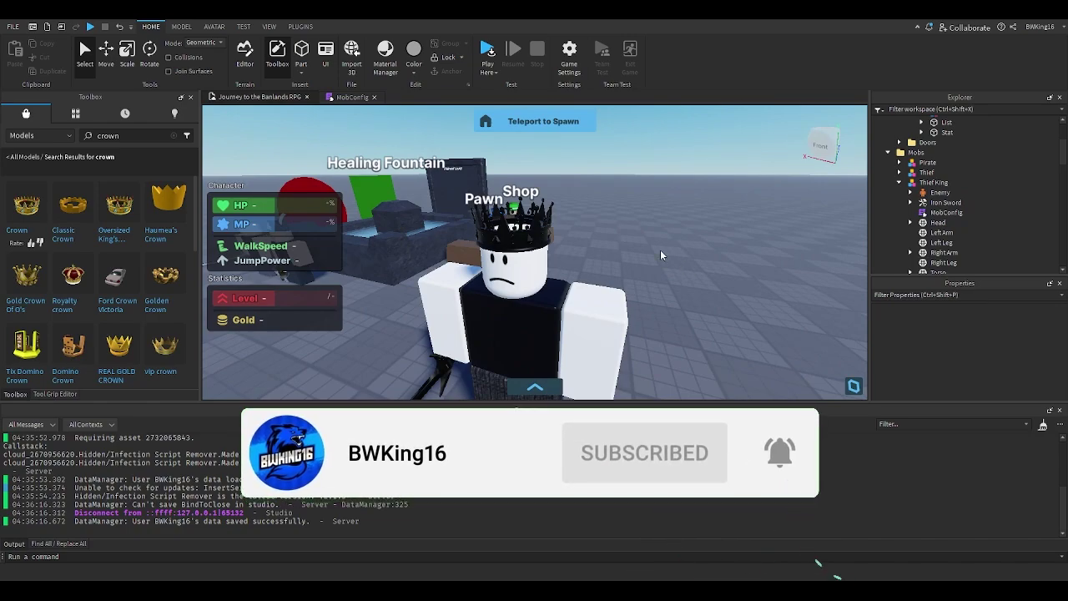
Step: Turn on move snapping and place the Thief King beside the Pirate mob in front of the Healing Fountain
{"action": "scroll", "coordinate": [638, 246], "scroll_direction": "down", "scroll_amount": 4}
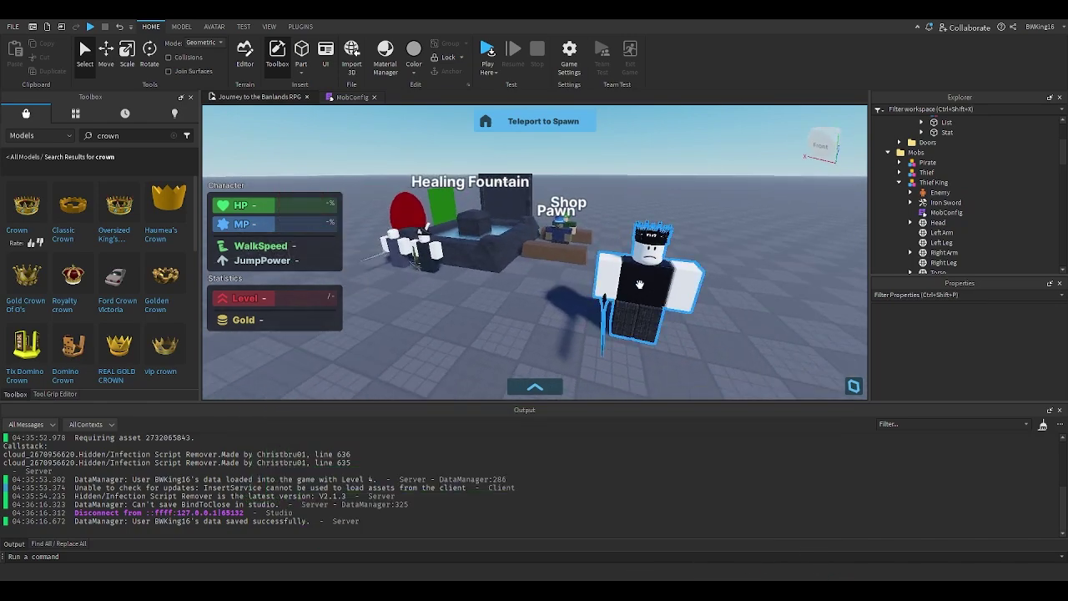
{"action": "left_click", "coordinate": [624, 285]}
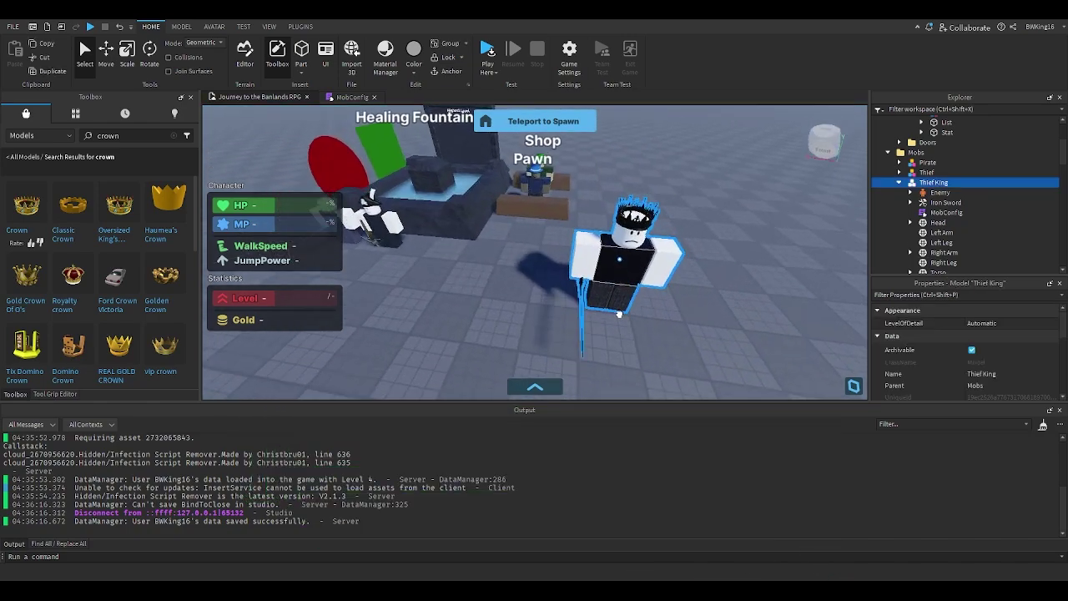
{"action": "left_click", "coordinate": [181, 26]}
{"action": "left_click_drag", "start_coordinate": [671, 305], "coordinate": [620, 305]}
{"action": "right_click_drag", "start_coordinate": [620, 306], "coordinate": [620, 305]}
{"action": "left_click_drag", "start_coordinate": [620, 306], "coordinate": [545, 284]}
{"action": "left_click", "coordinate": [597, 300]}
{"action": "right_click_drag", "start_coordinate": [598, 300], "coordinate": [570, 294]}
{"action": "key", "text": "w"}
{"action": "key", "text": "s"}
{"action": "key", "text": "w"}
{"action": "key", "text": "e"}
{"action": "key", "text": "w"}
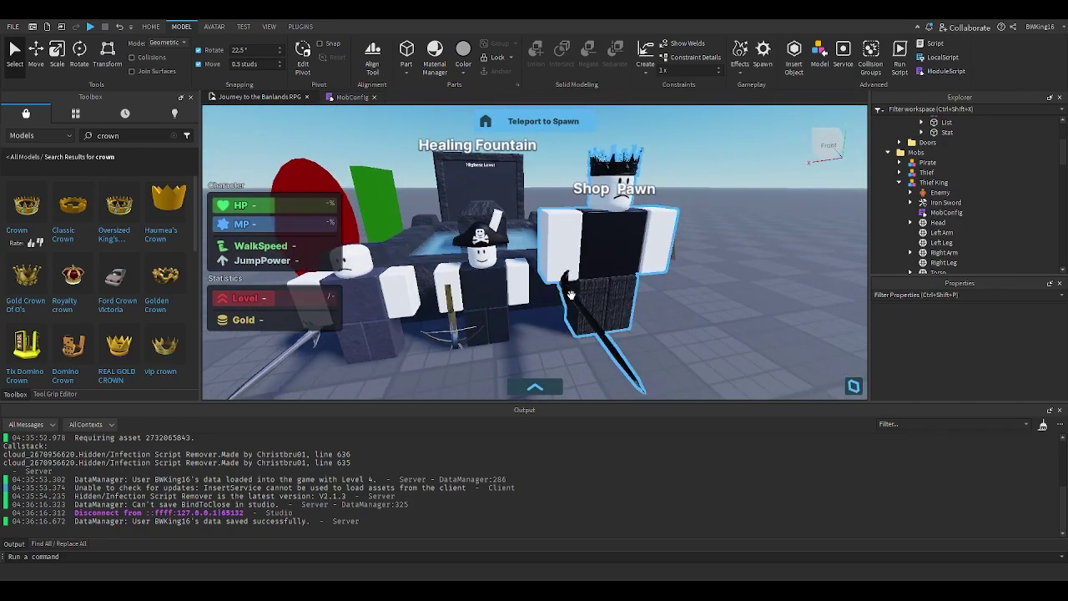
Step: Apply the Thief King's face texture, rbxassetid://166085691, to the Pirate's face decal and clear the selection
{"action": "key", "text": "s"}
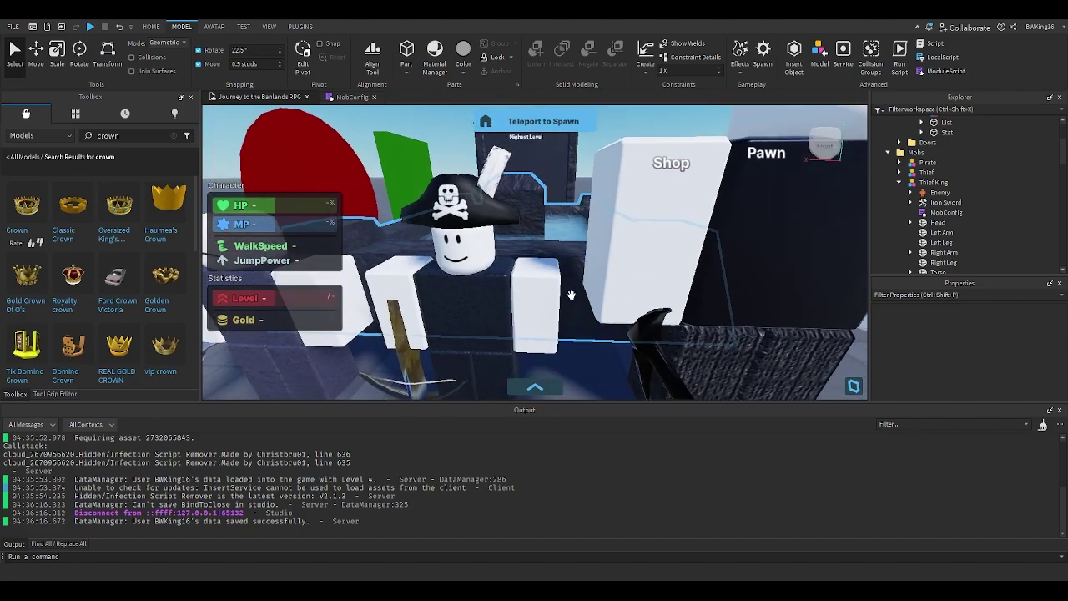
{"action": "left_click", "coordinate": [638, 202]}
{"action": "left_click", "coordinate": [639, 202]}
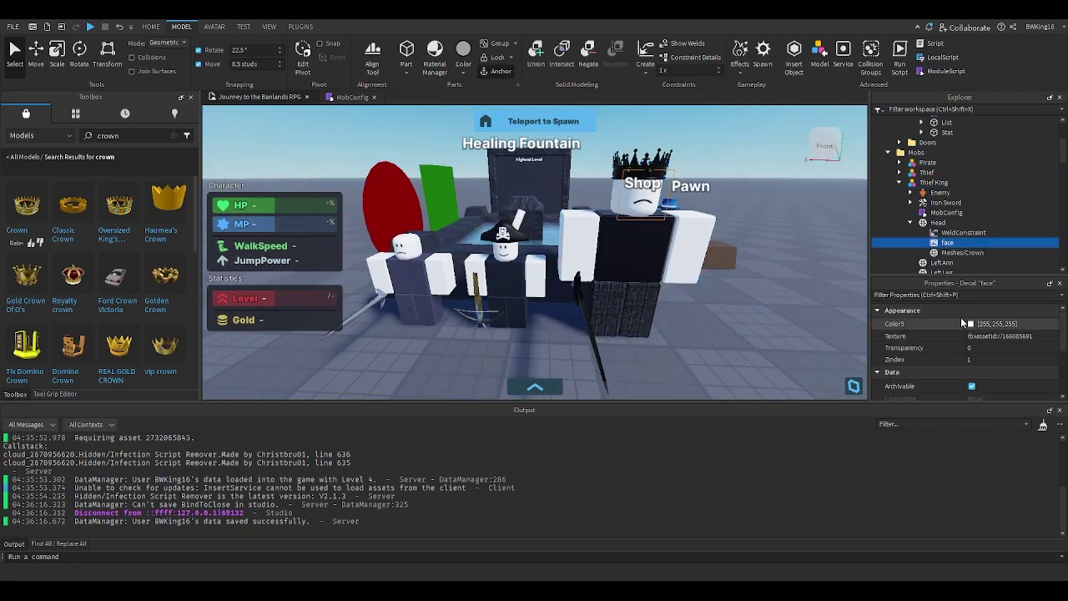
{"action": "key", "text": "w"}
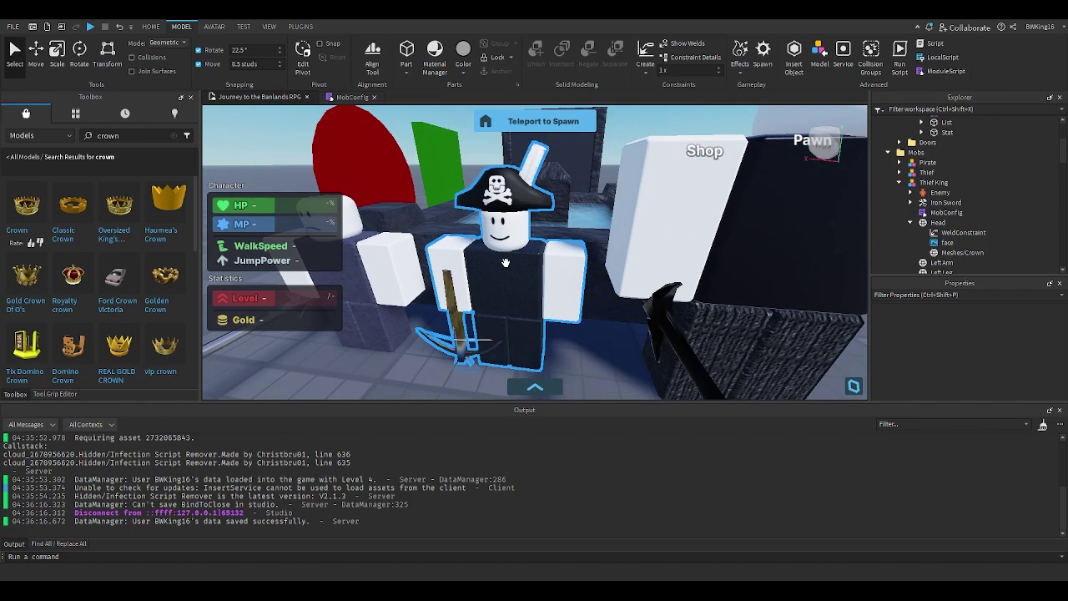
{"action": "left_click", "coordinate": [501, 227]}
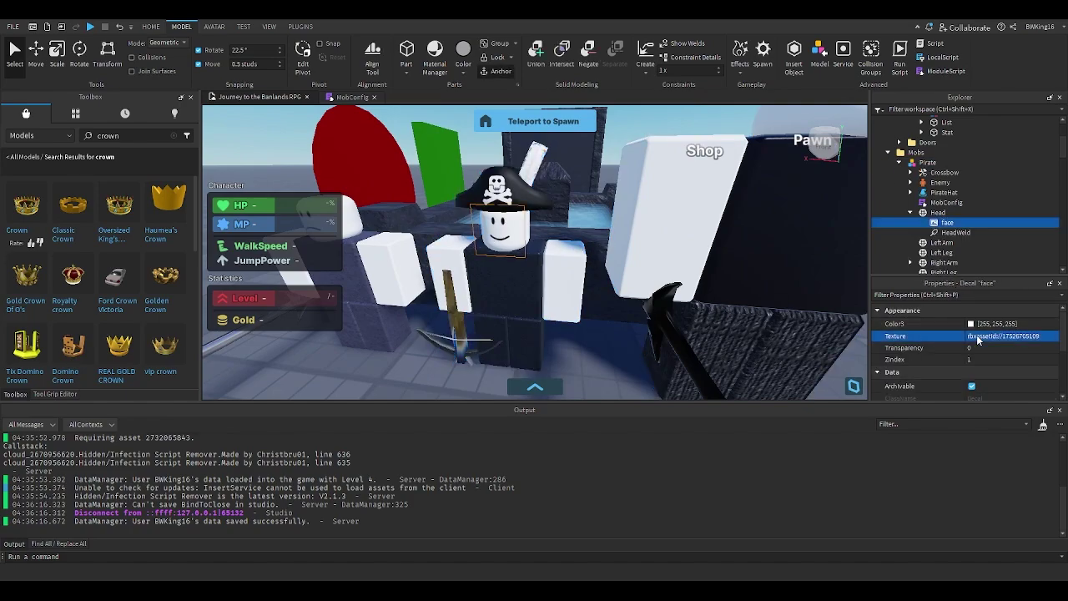
{"action": "left_click", "coordinate": [621, 352]}
{"action": "key", "text": "w"}
{"action": "right_click_drag", "start_coordinate": [619, 351], "coordinate": [619, 350]}
{"action": "key", "text": "s"}
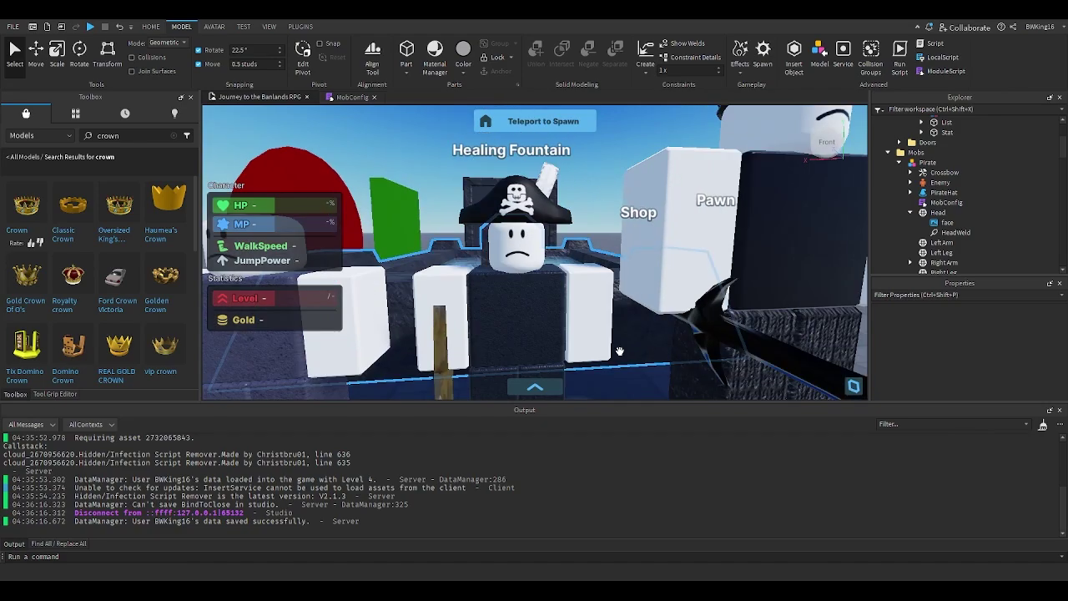
{"action": "key", "text": "s"}
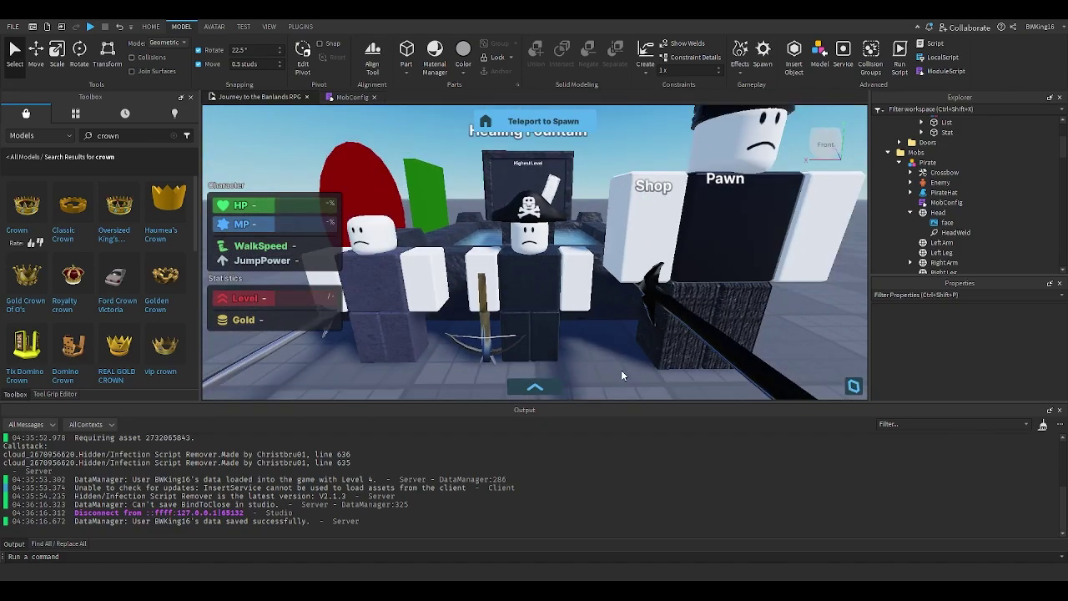
Step: Review the Config script of the green Dark Forest door, and close it along with the open MobConfig script
{"action": "key", "text": "w"}
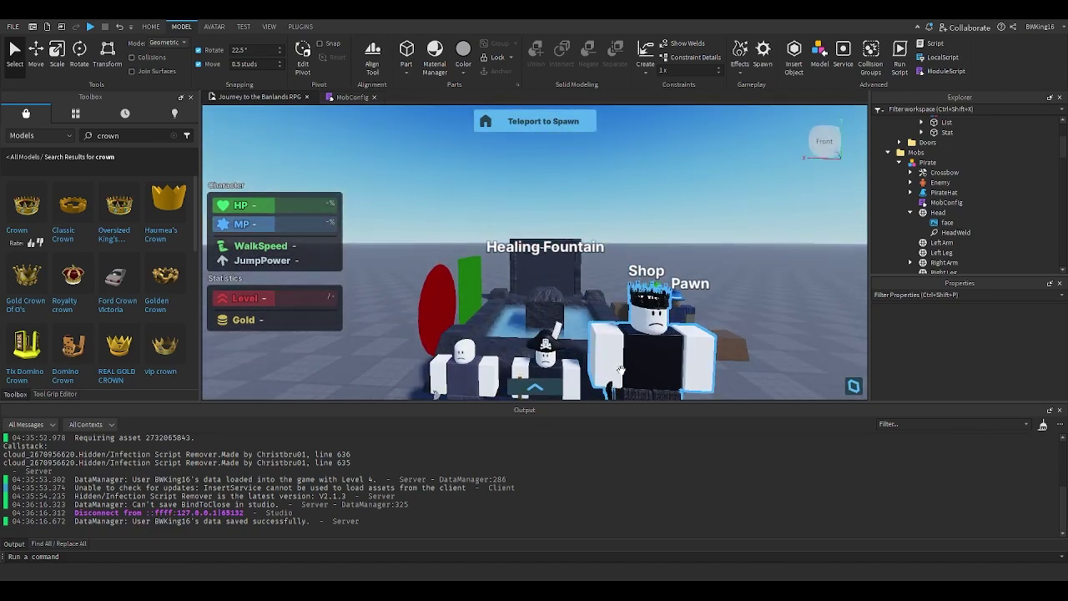
{"action": "key", "text": "a"}
{"action": "right_click_drag", "start_coordinate": [624, 376], "coordinate": [623, 370]}
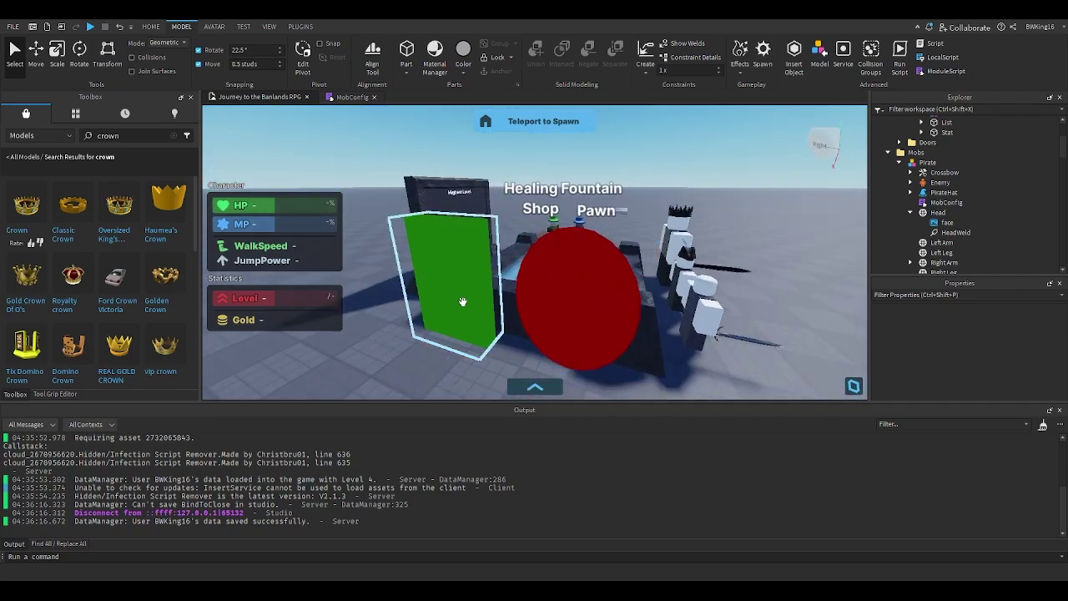
{"action": "left_click", "coordinate": [464, 303]}
{"action": "right_click_drag", "start_coordinate": [466, 303], "coordinate": [468, 302]}
{"action": "key", "text": "a"}
{"action": "left_click", "coordinate": [912, 153]}
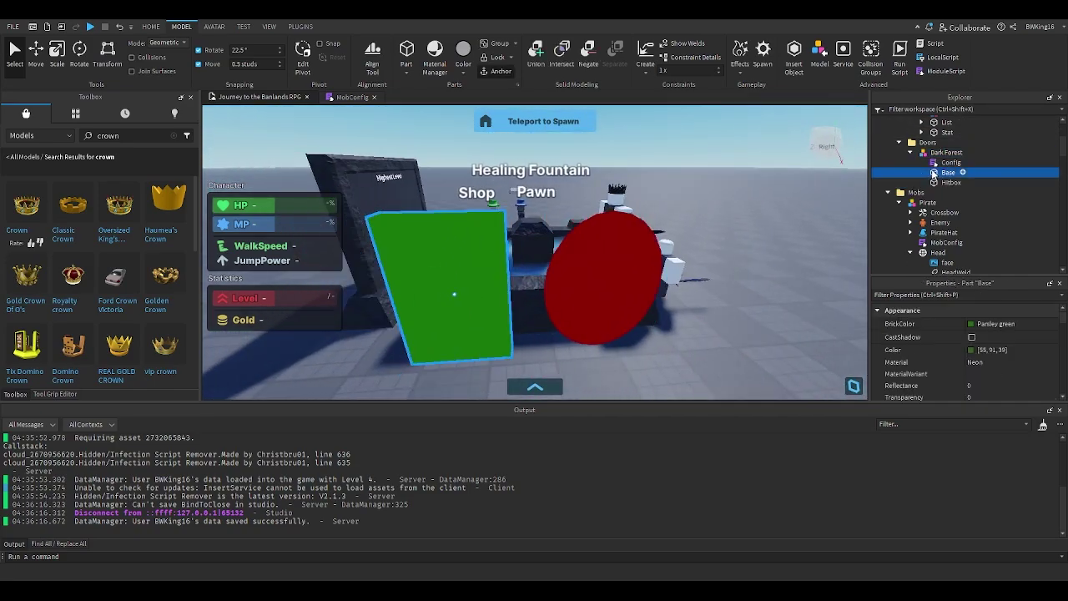
{"action": "double_click", "coordinate": [951, 162]}
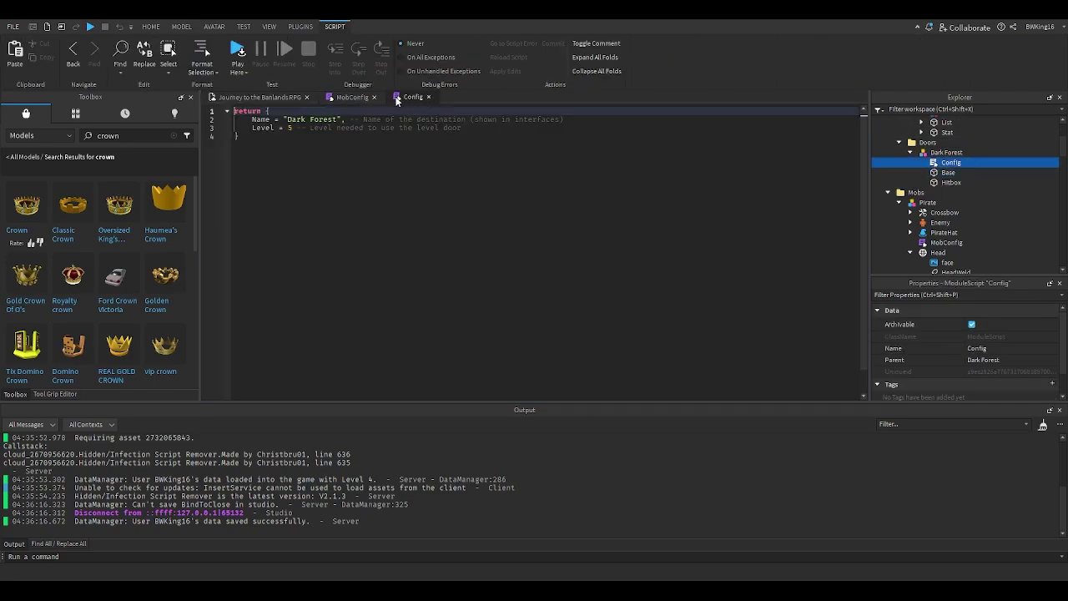
{"action": "left_click", "coordinate": [375, 98]}
{"action": "left_click", "coordinate": [363, 97]}
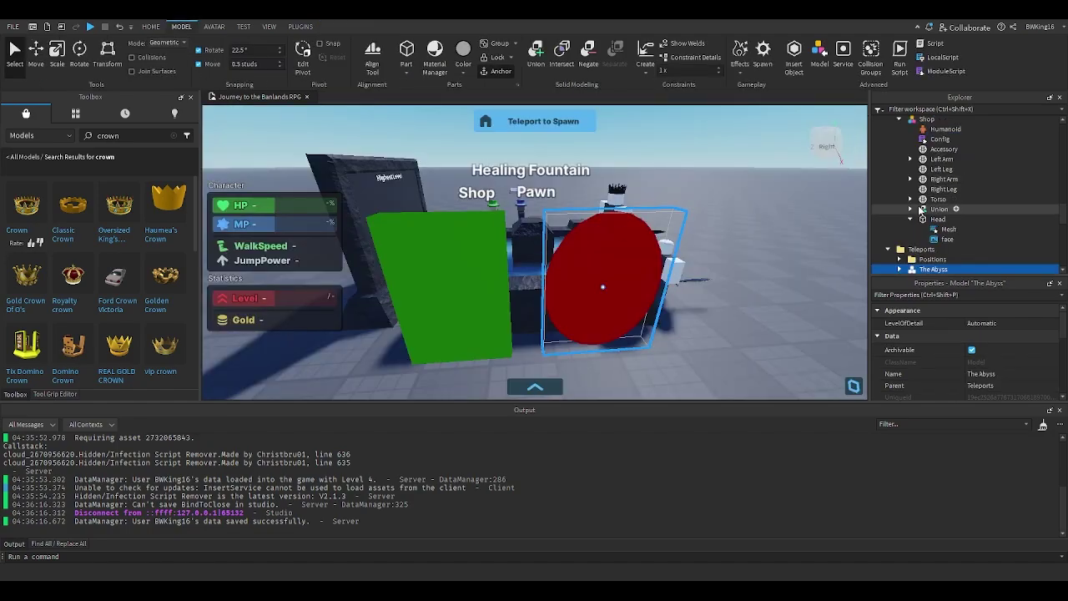
Step: Expand The Abyss teleport, review its Config script and close the script
{"action": "scroll", "coordinate": [918, 212], "scroll_direction": "down", "scroll_amount": 3}
{"action": "left_click", "coordinate": [900, 193]}
{"action": "left_click", "coordinate": [899, 185]}
{"action": "left_click", "coordinate": [921, 197]}
{"action": "double_click", "coordinate": [921, 196]}
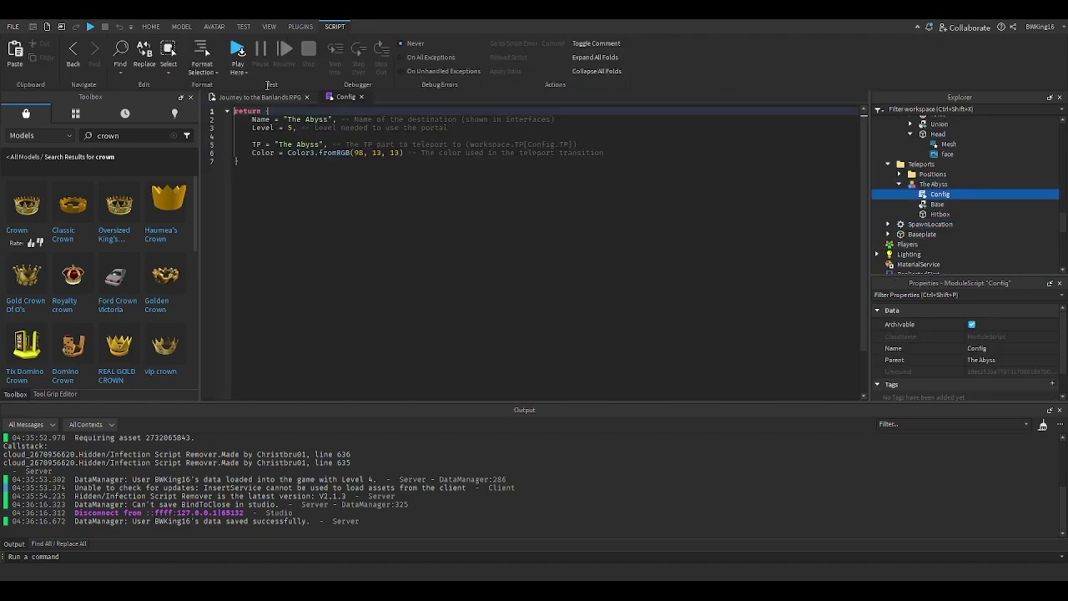
{"action": "left_click", "coordinate": [362, 97]}
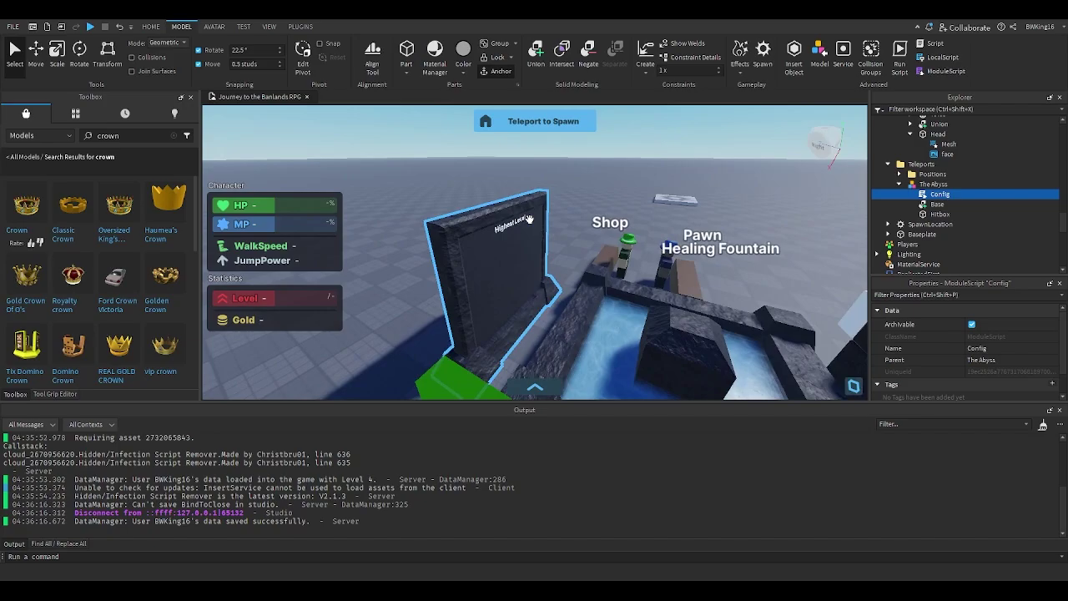
Step: Select the Healing Fountain and collapse the Assets, Map, Mobs, NPCs and Teleports folders in the Workspace
{"action": "key", "text": "s"}
{"action": "right_click_drag", "start_coordinate": [539, 220], "coordinate": [539, 219]}
{"action": "key", "text": "a"}
{"action": "key", "text": "w"}
{"action": "key", "text": "s"}
{"action": "left_click", "coordinate": [539, 218]}
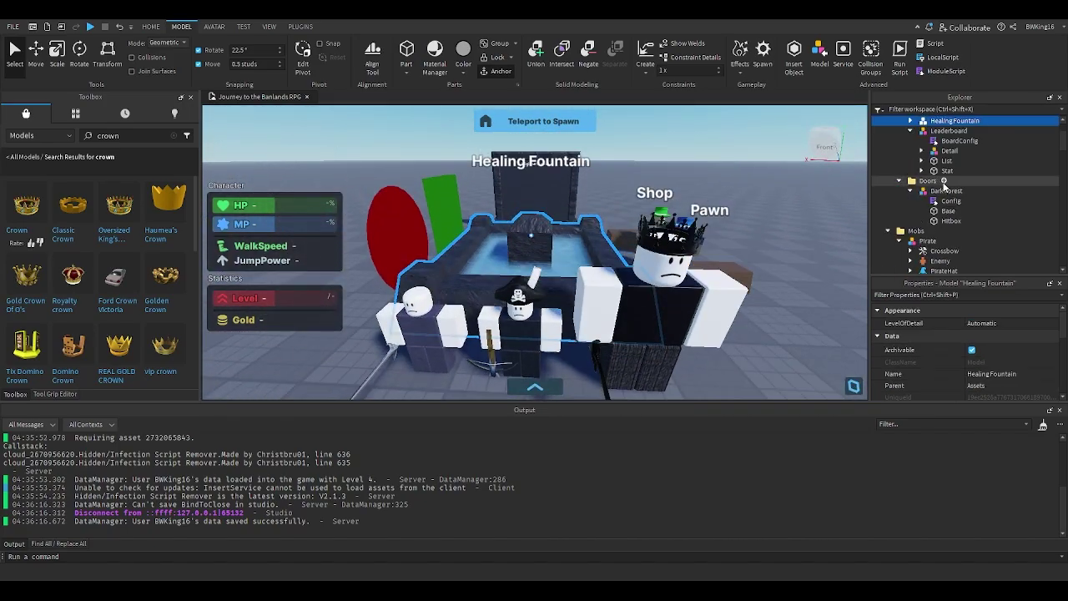
{"action": "scroll", "coordinate": [904, 145], "scroll_direction": "up", "scroll_amount": 1}
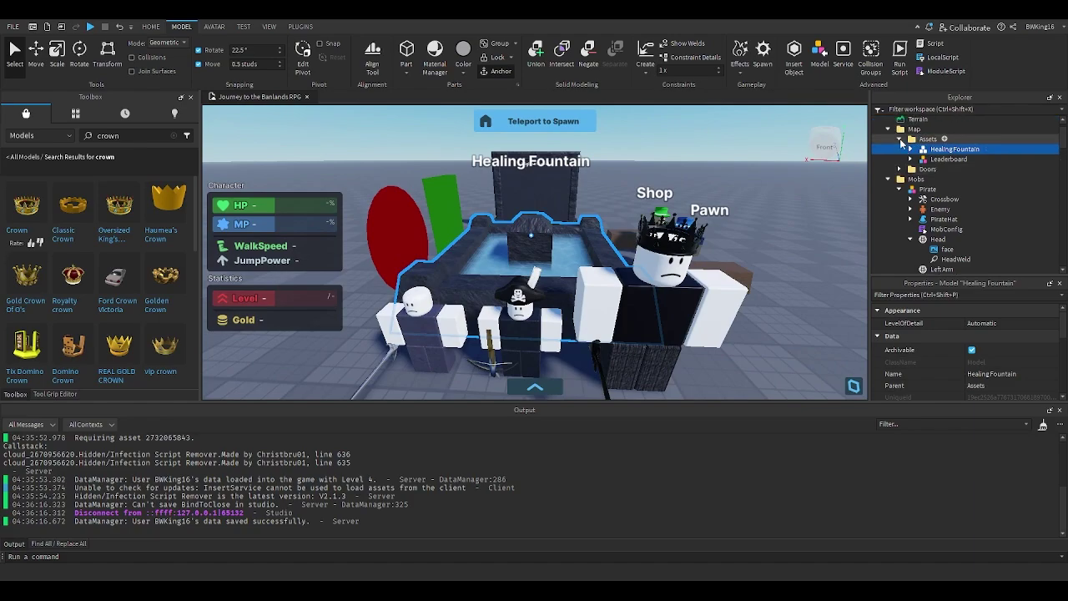
{"action": "left_click", "coordinate": [900, 139]}
{"action": "left_click", "coordinate": [888, 130]}
{"action": "left_click", "coordinate": [888, 139]}
{"action": "left_click", "coordinate": [888, 159]}
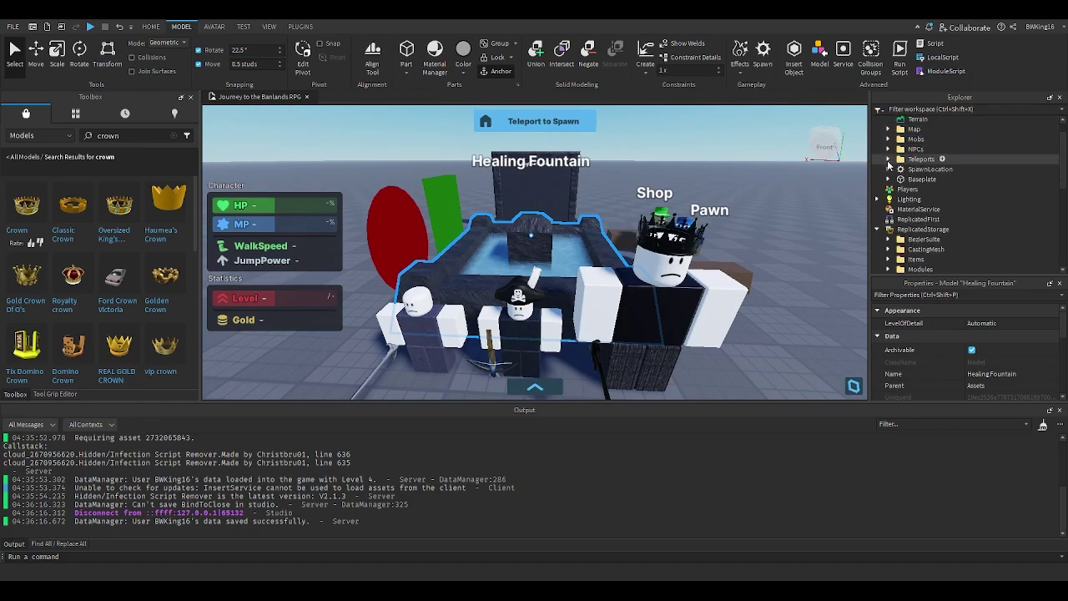
Step: Examine the contents of ReplicatedStorage, ServerScriptService, ServerStorage and StarterGui, and inspect the area around the Shop and Pawn NPCs with the selection cleared
{"action": "scroll", "coordinate": [902, 209], "scroll_direction": "down", "scroll_amount": 5}
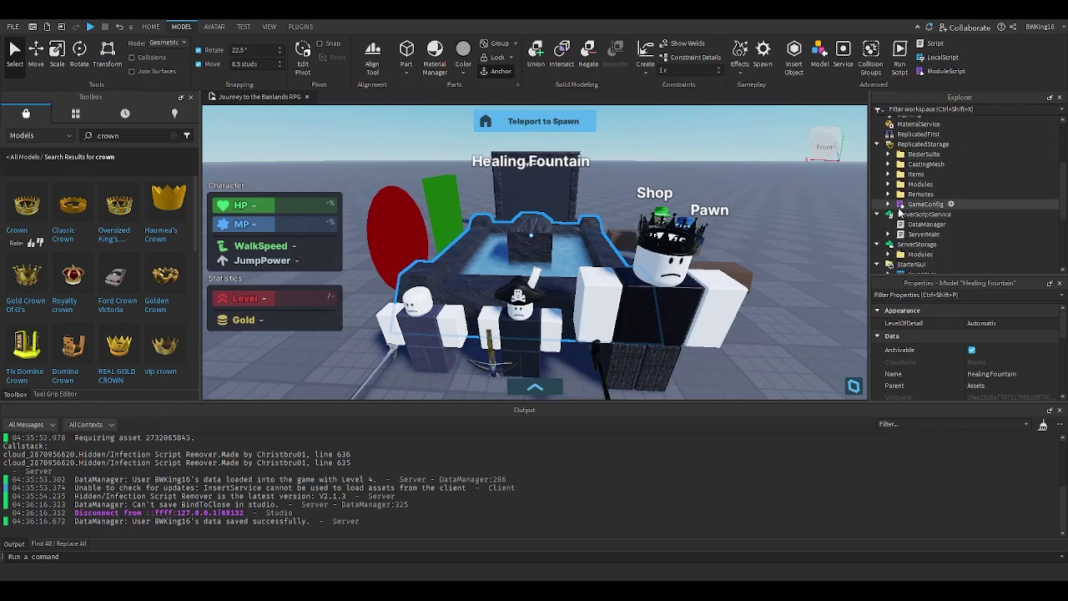
{"action": "scroll", "coordinate": [899, 213], "scroll_direction": "down", "scroll_amount": 1}
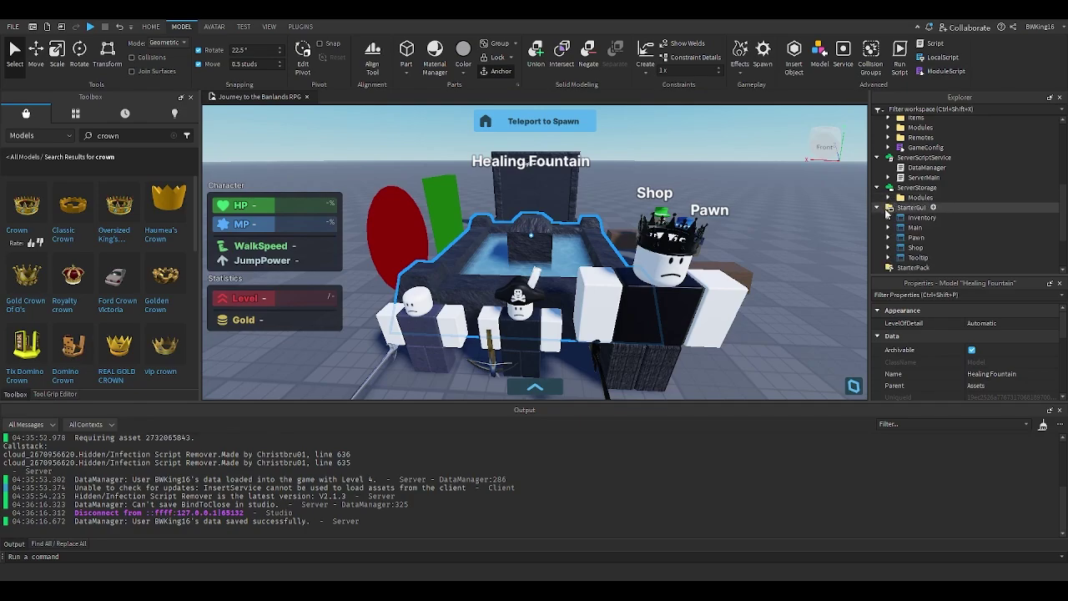
{"action": "left_click", "coordinate": [760, 203]}
{"action": "right_click_drag", "start_coordinate": [761, 204], "coordinate": [755, 195]}
{"action": "key", "text": "d"}
{"action": "key", "text": "a"}
{"action": "scroll", "coordinate": [761, 197], "scroll_direction": "down", "scroll_amount": 3}
{"action": "scroll", "coordinate": [761, 197], "scroll_direction": "down", "scroll_amount": 5}
{"action": "key", "text": "e"}
{"action": "key", "text": "w"}
{"action": "key", "text": "d"}
{"action": "scroll", "coordinate": [890, 197], "scroll_direction": "up", "scroll_amount": 2}
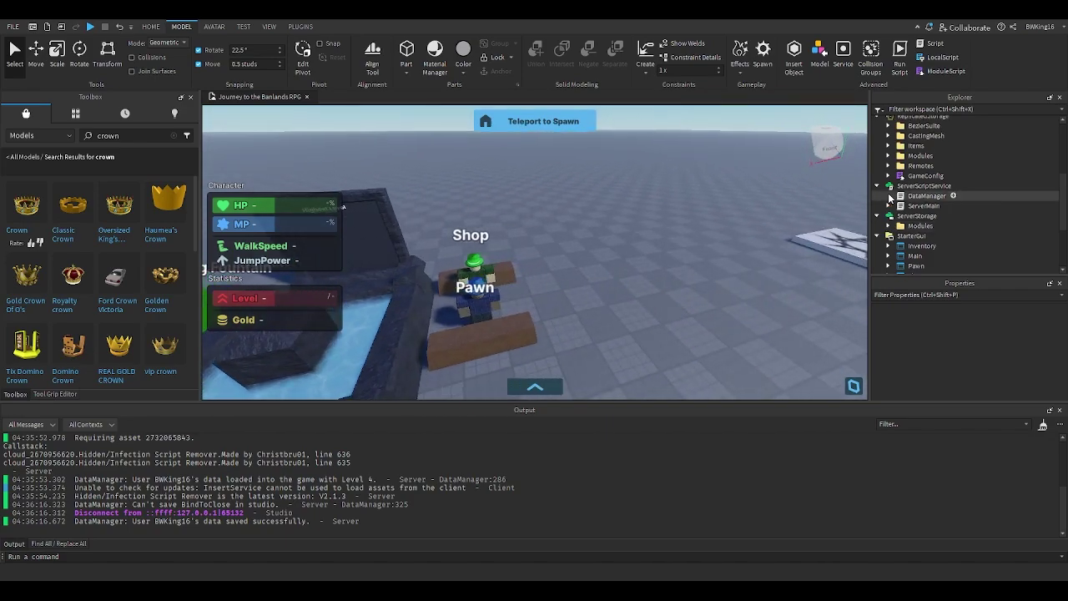